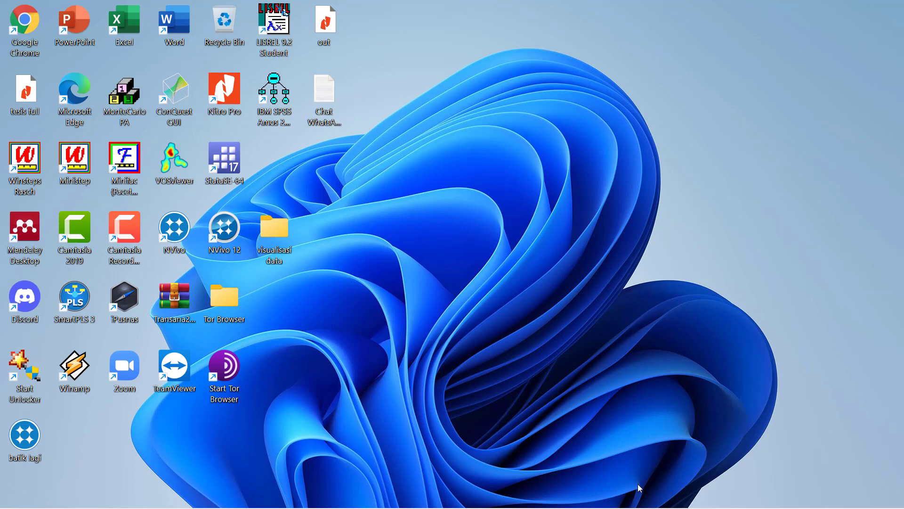
Step: Switch to the datakita.nvp project in NVivo and create a new mind map named "metode penelitian"
click(612, 494)
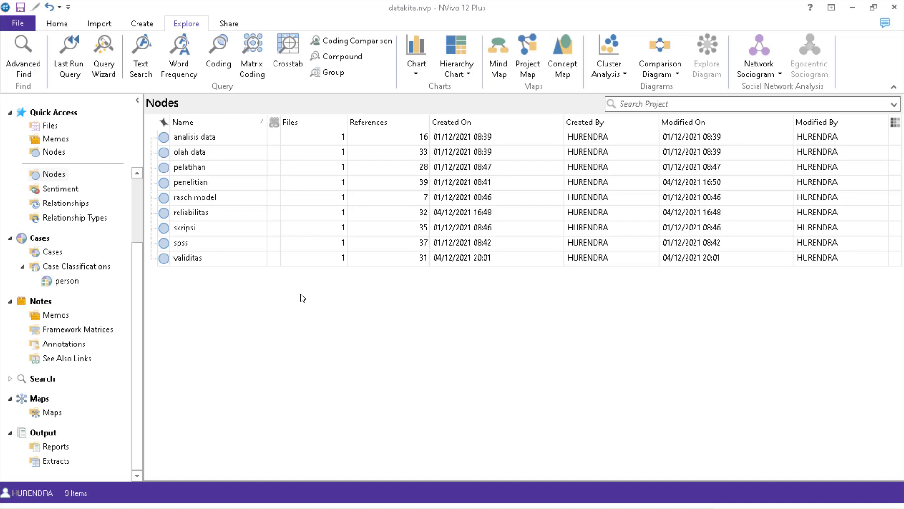
click(496, 66)
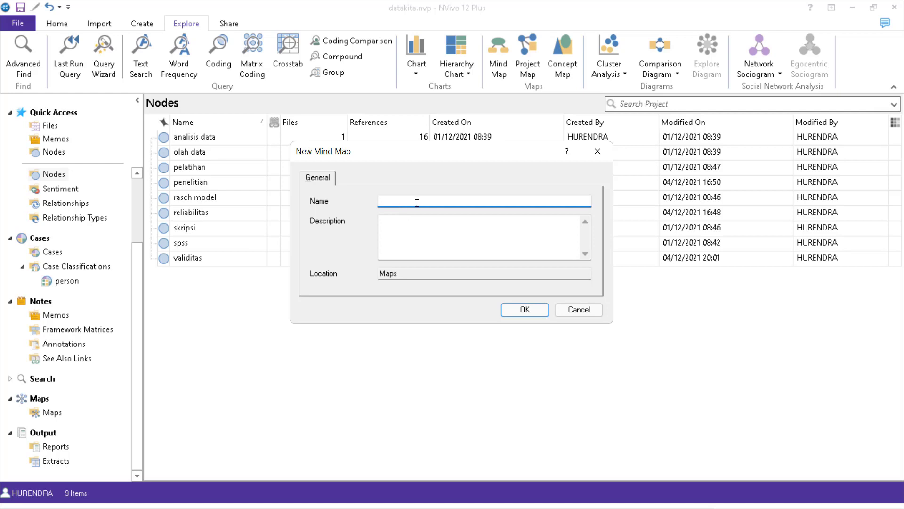
text(metode penelitian)
click(541, 309)
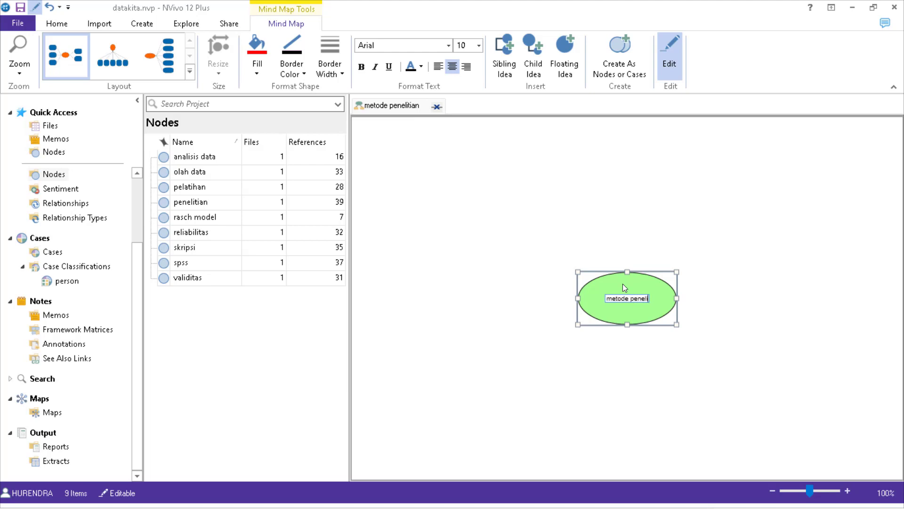
Step: Label the map's central idea "metode penelitian" and set its font size to 12
text(tian)
click(479, 45)
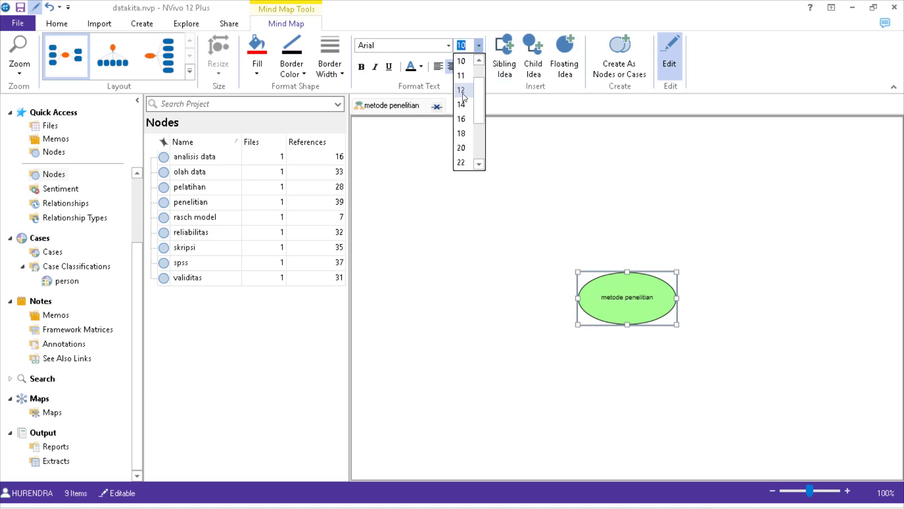
click(462, 90)
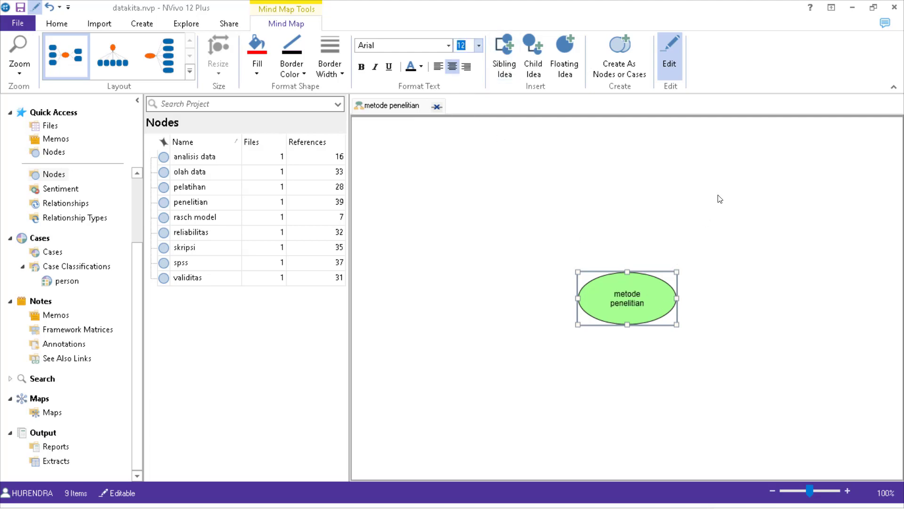
click(634, 248)
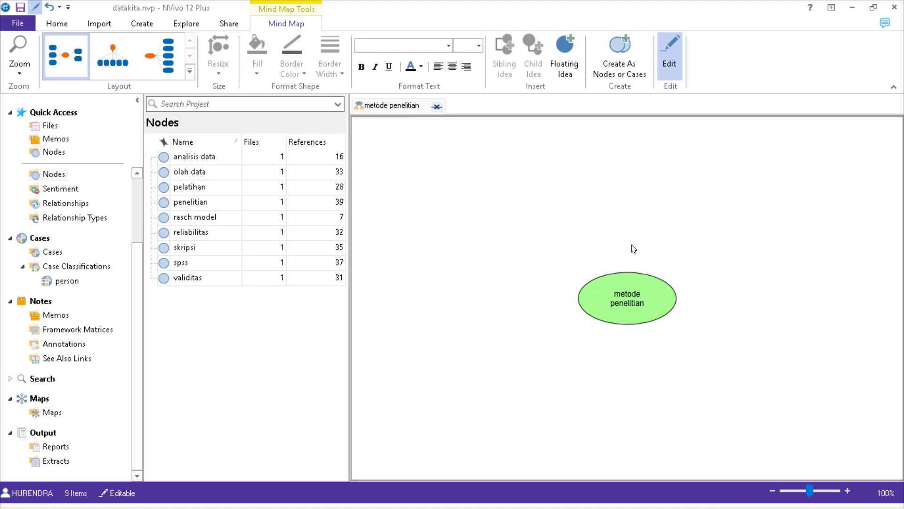
Step: Add a child idea labelled "kuantitatif" to the central idea and set its font size to 12
click(629, 284)
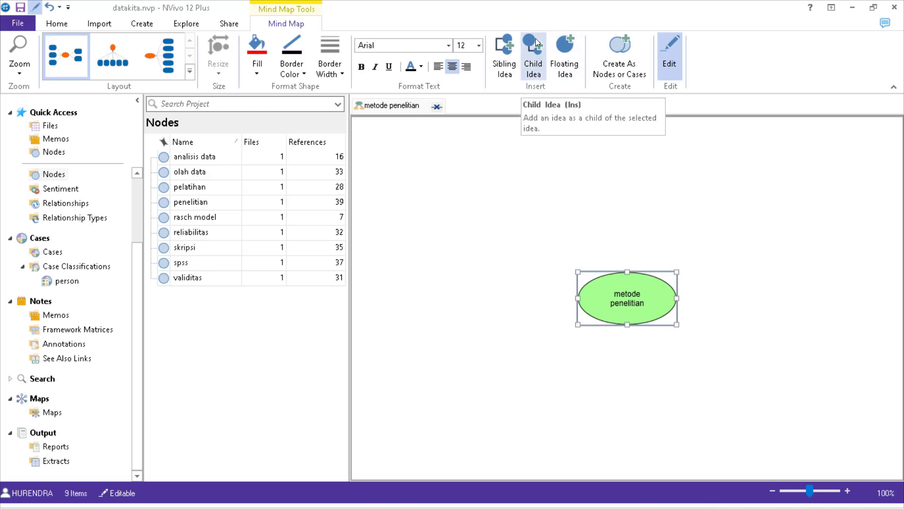
click(539, 62)
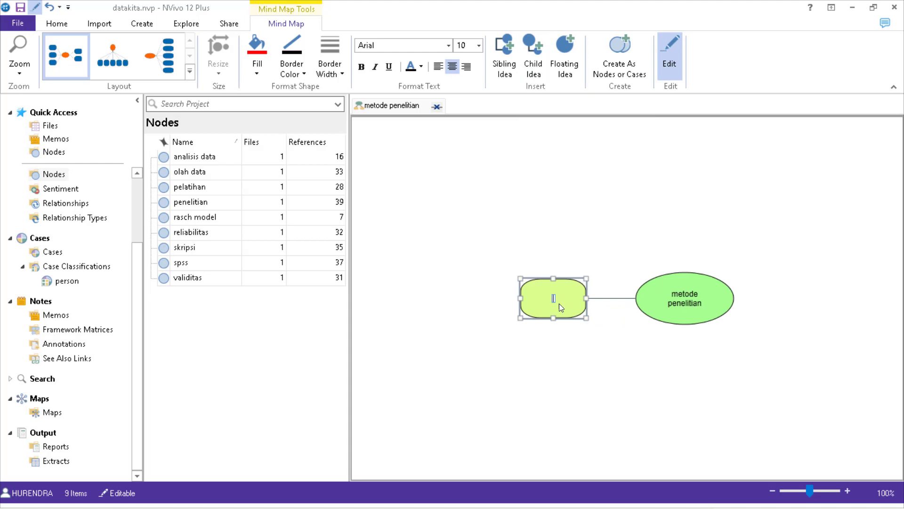
text(kuantitatif)
click(479, 45)
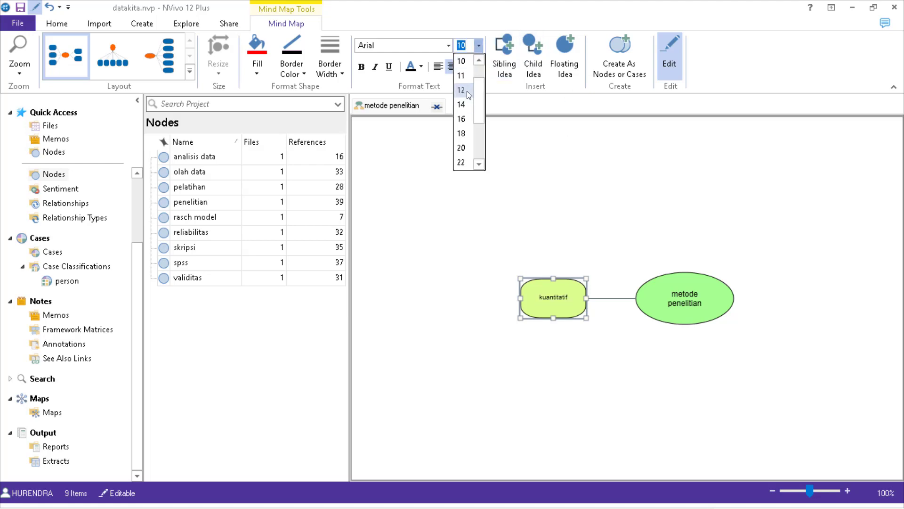
click(464, 90)
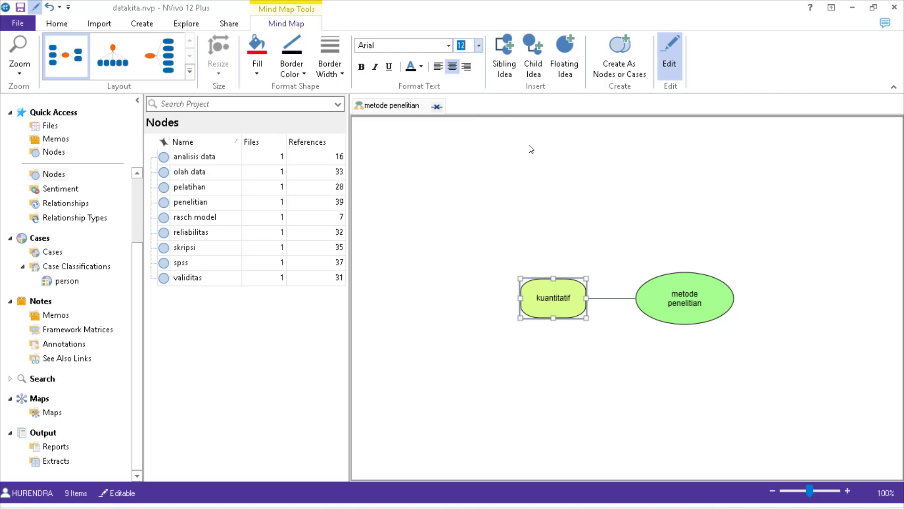
Step: Add a second child idea labelled "kualitatif" to "metode penelitian" and set its font size to 12
click(669, 295)
click(536, 67)
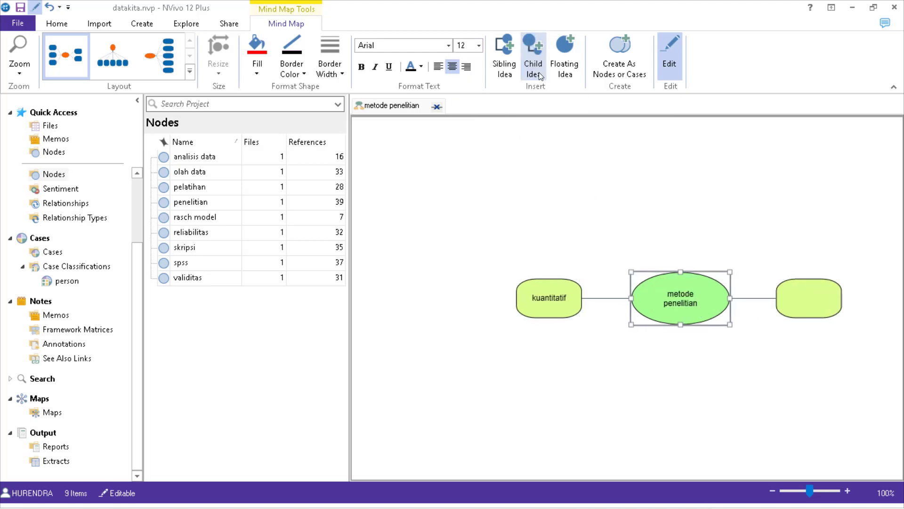
text(ku)
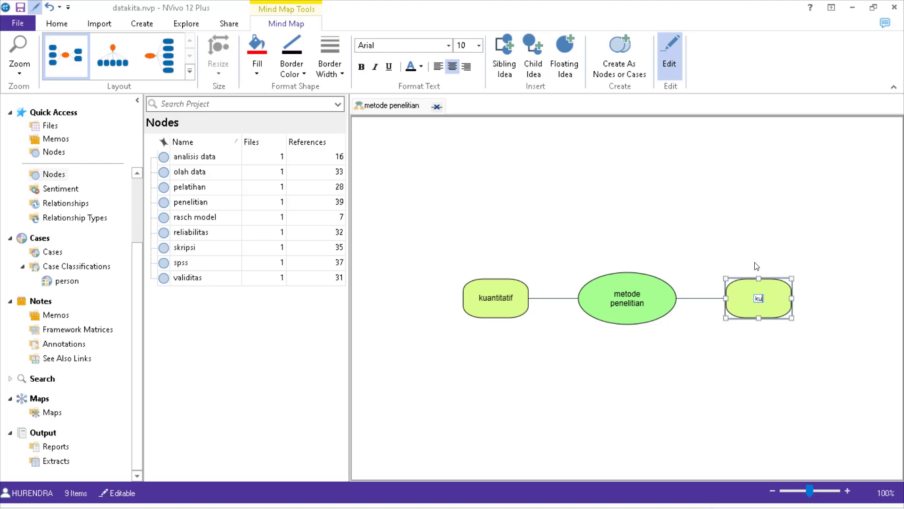
text(alitatif)
click(478, 47)
click(461, 90)
click(553, 385)
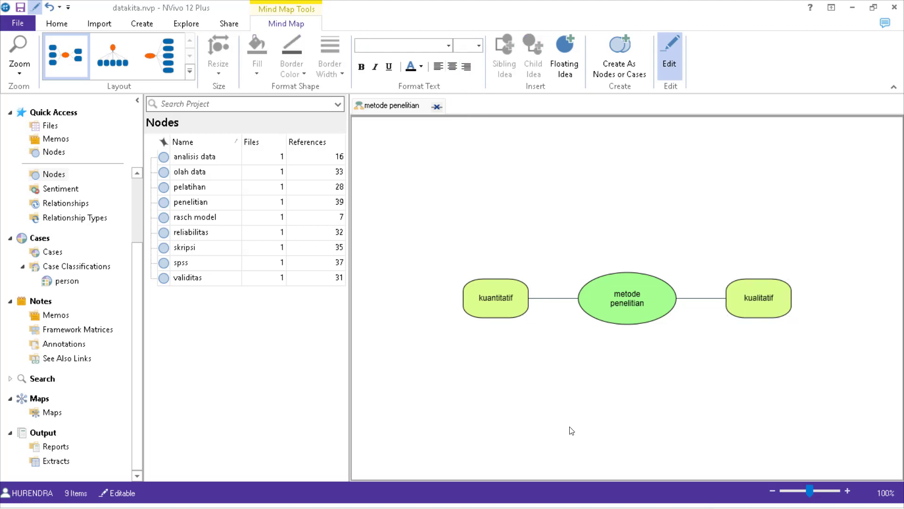
Step: Add a child idea labelled "kuesioner/angket" under "kuantitatif" and set its font size to 12
click(488, 288)
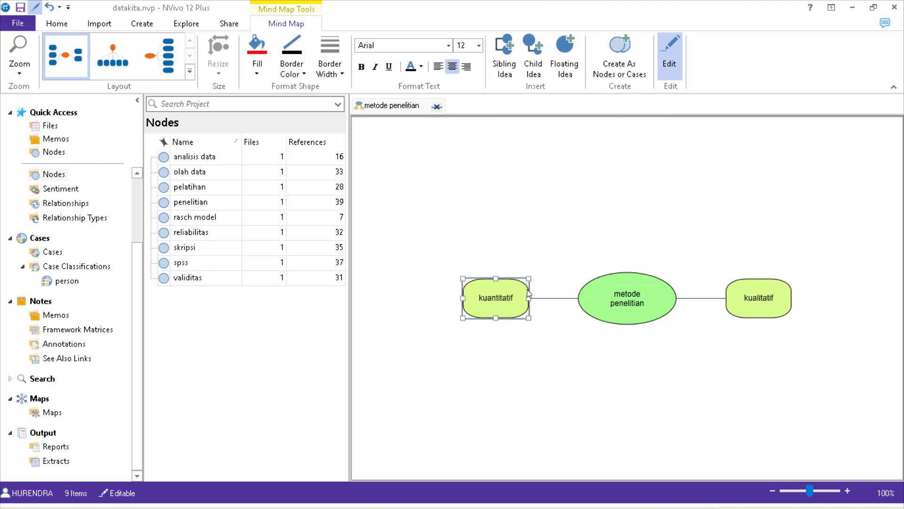
click(533, 55)
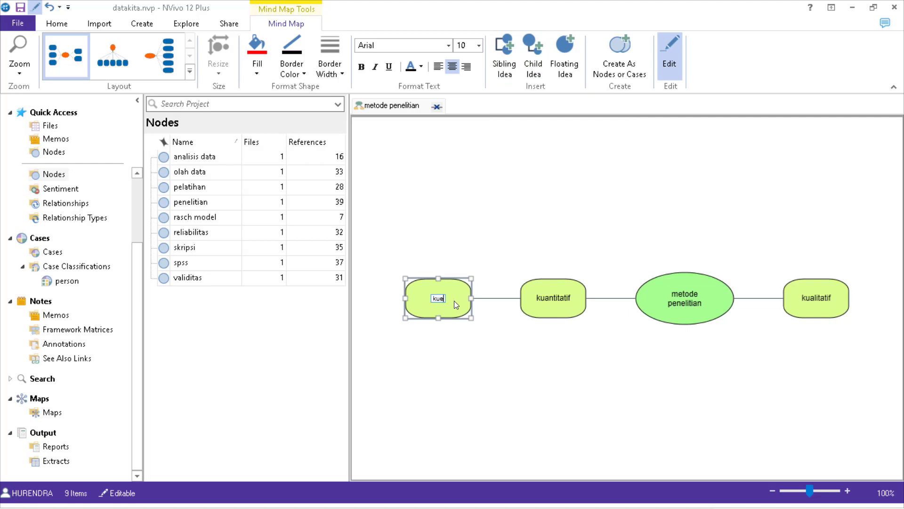
text(kuesioner/angket)
click(478, 46)
click(468, 89)
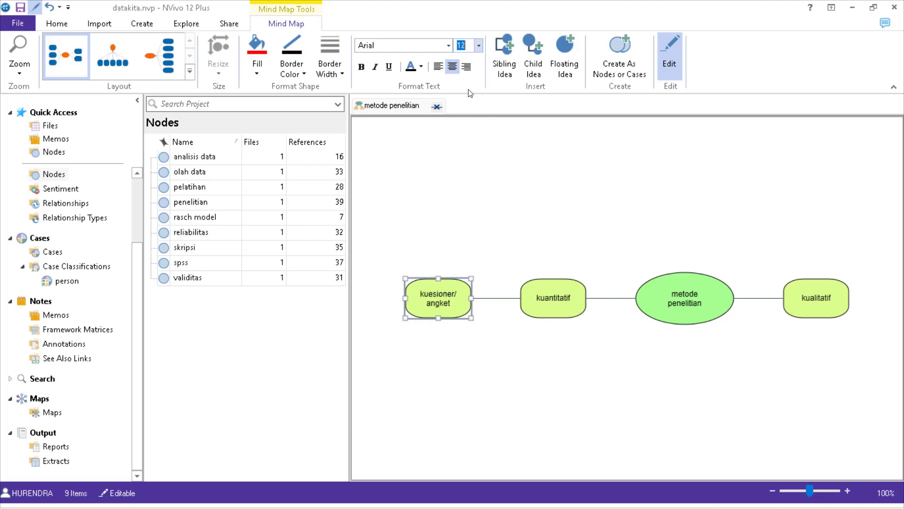
Step: Add three sibling ideas under "kualitatif", labelled "wawancara", "observasi" and "dokumentasi"
click(817, 293)
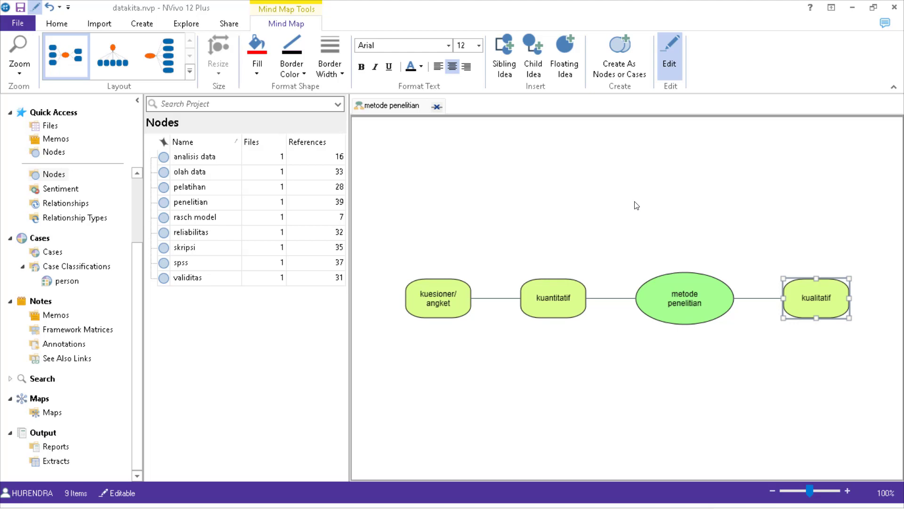
click(535, 67)
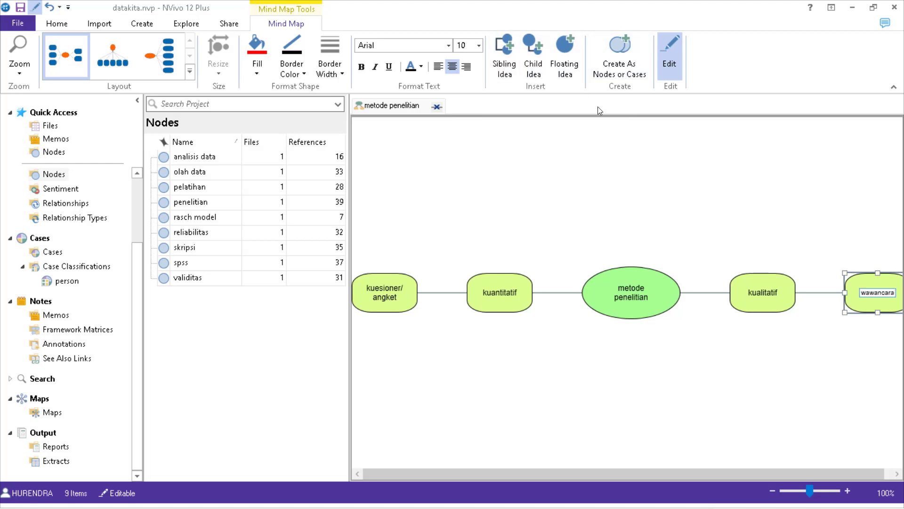
click(517, 75)
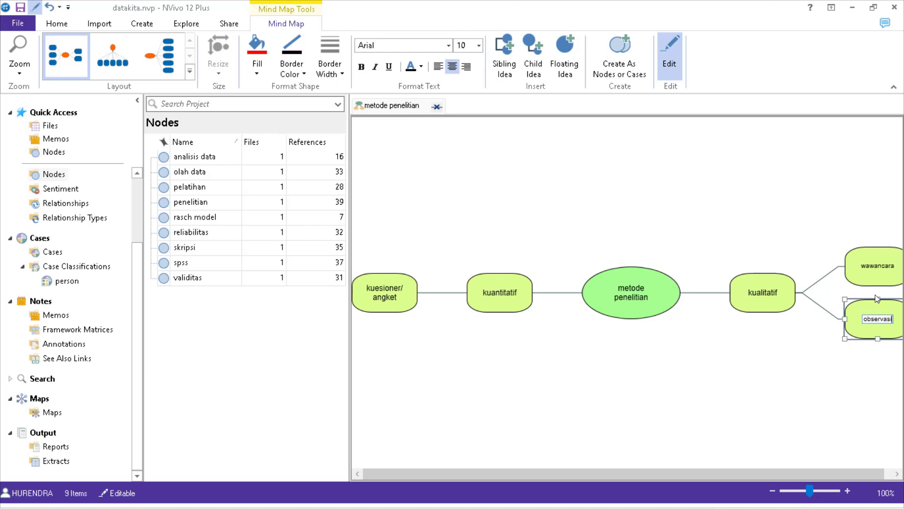
click(504, 66)
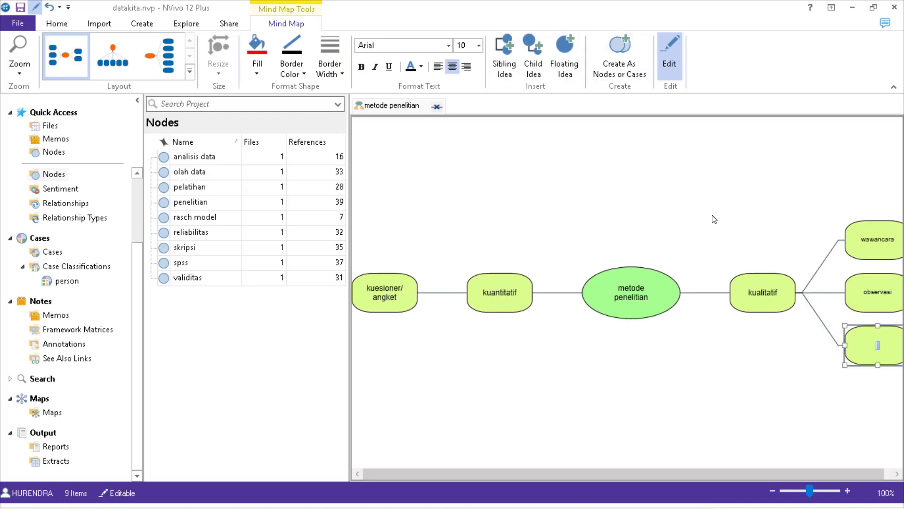
text(dokumentasi)
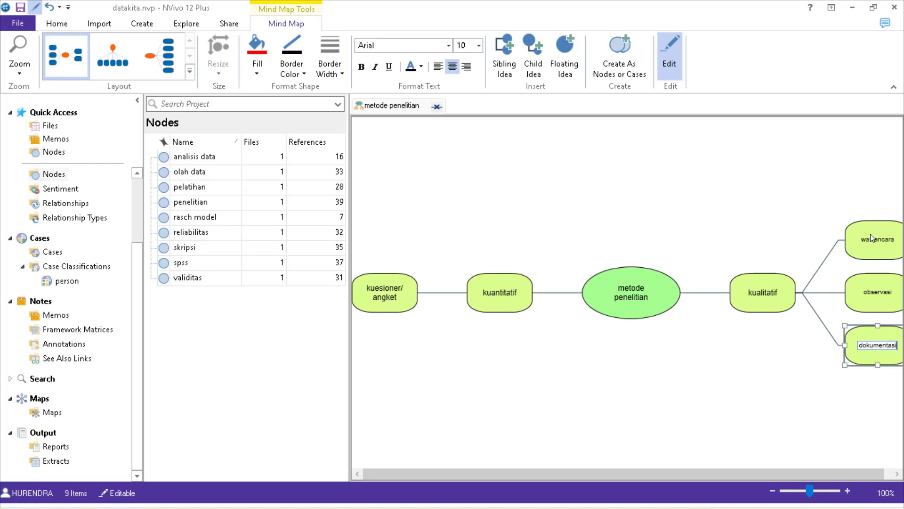
Step: Set the font size of the "wawancara", "observasi" and "dokumentasi" ideas to 12
click(871, 235)
click(479, 45)
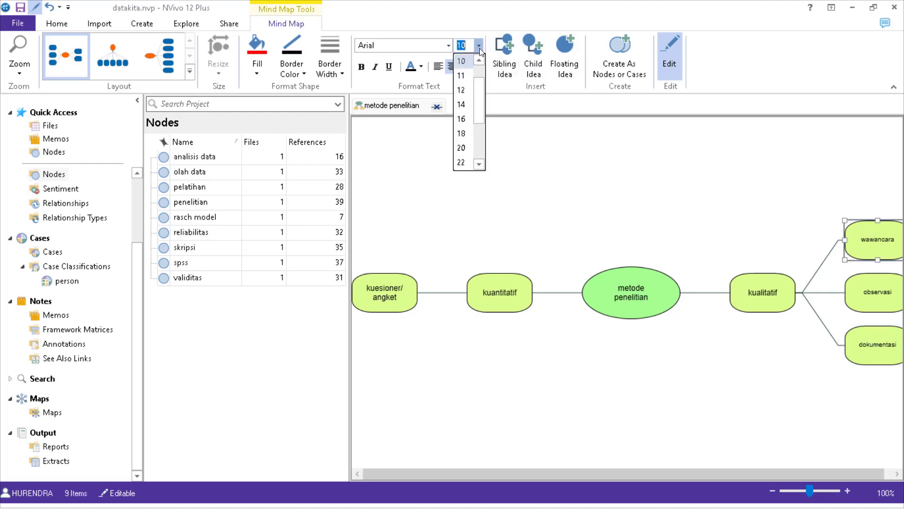
click(461, 90)
click(853, 278)
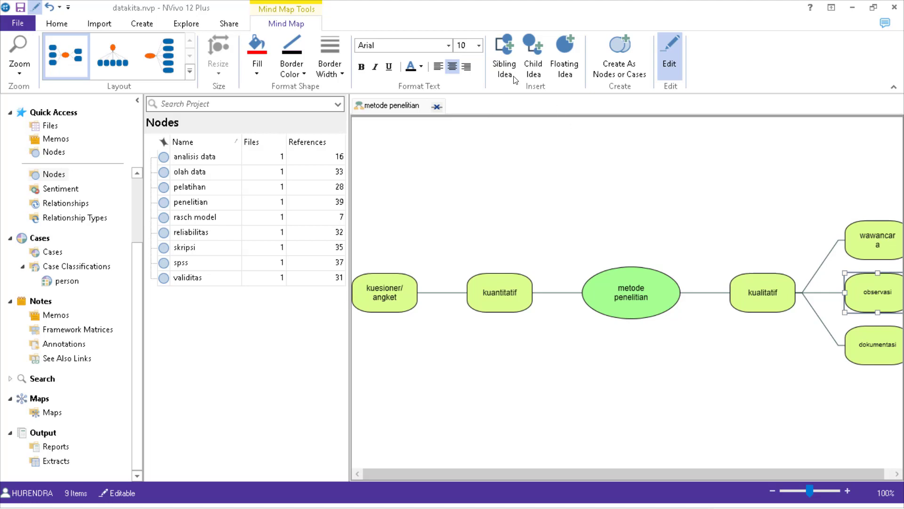
click(478, 46)
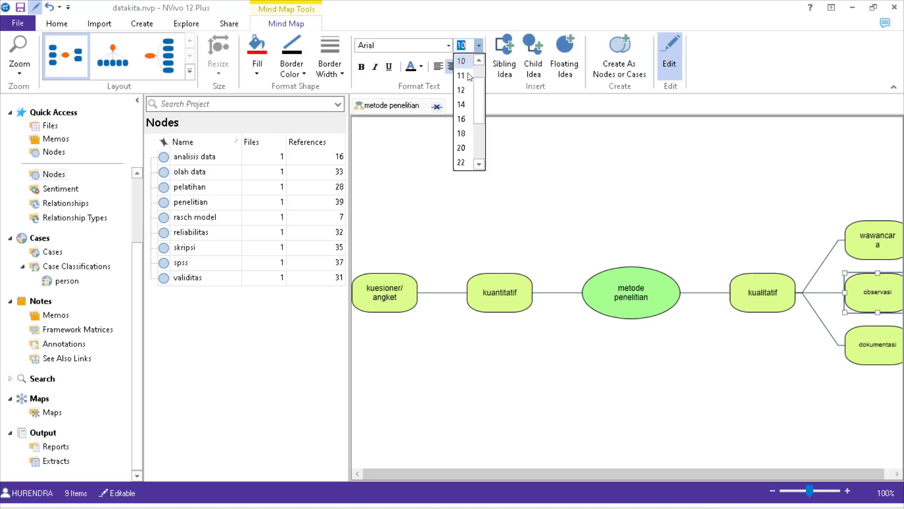
click(461, 90)
click(890, 344)
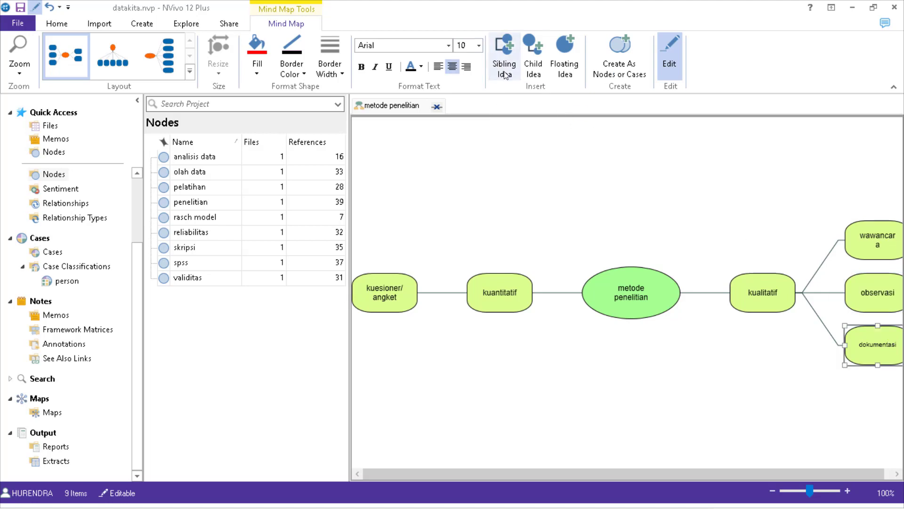
click(478, 45)
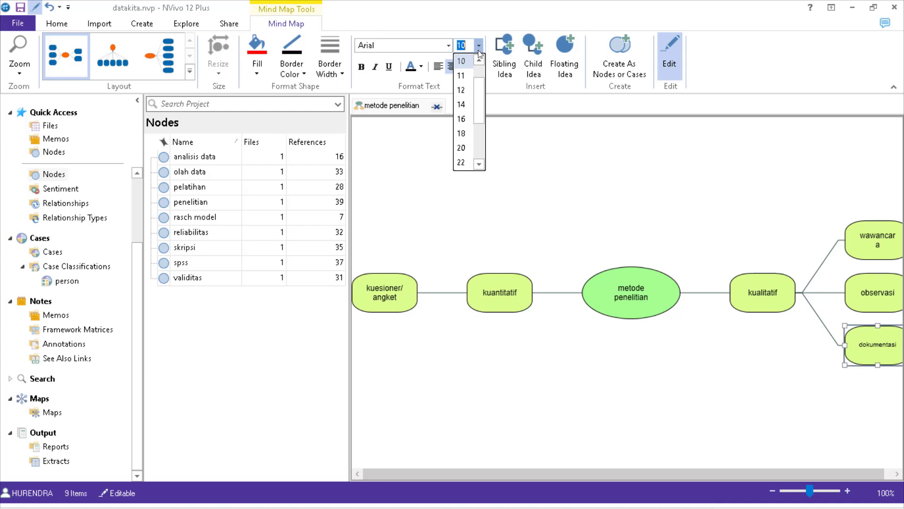
click(461, 91)
click(612, 159)
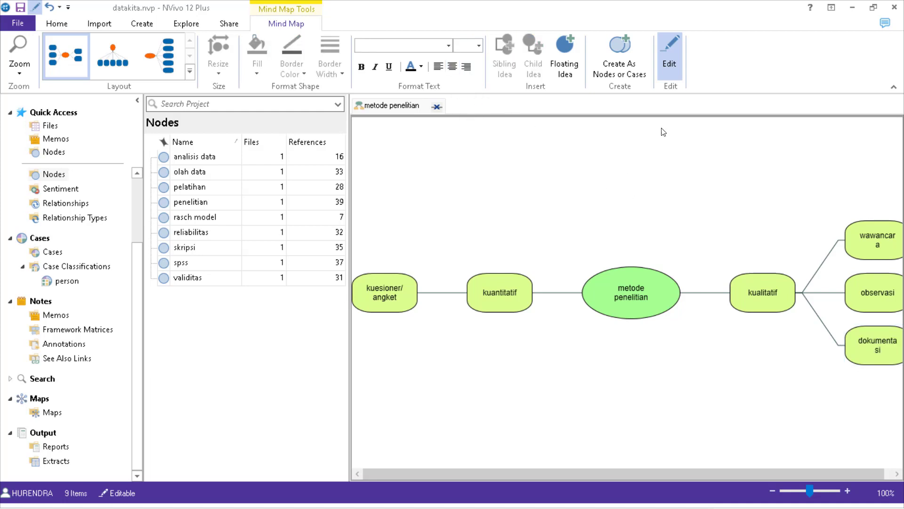
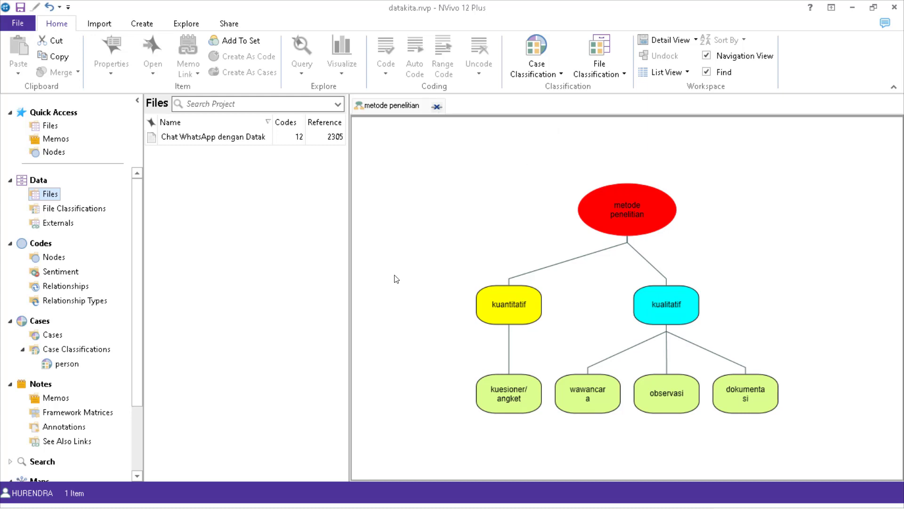
Step: Export the mind map to the Desktop as a JPEG file named "metode penelitian"
right_click(454, 153)
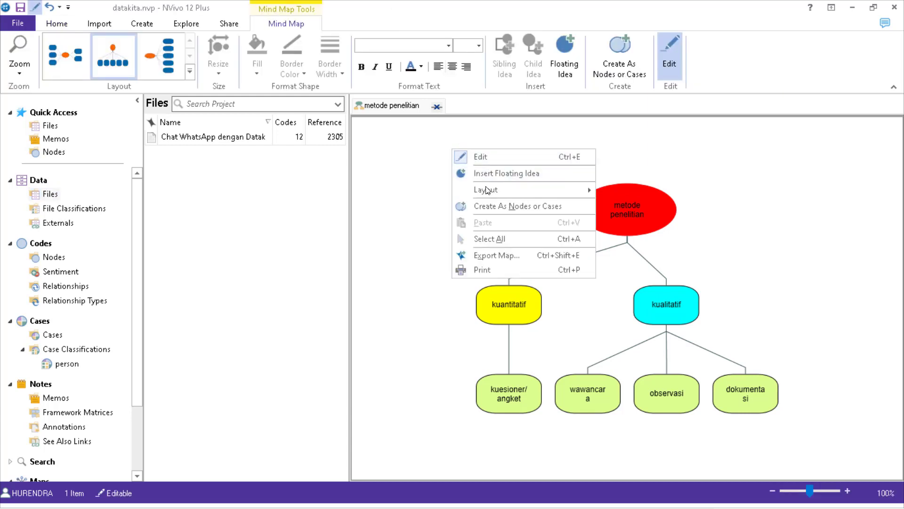
click(495, 257)
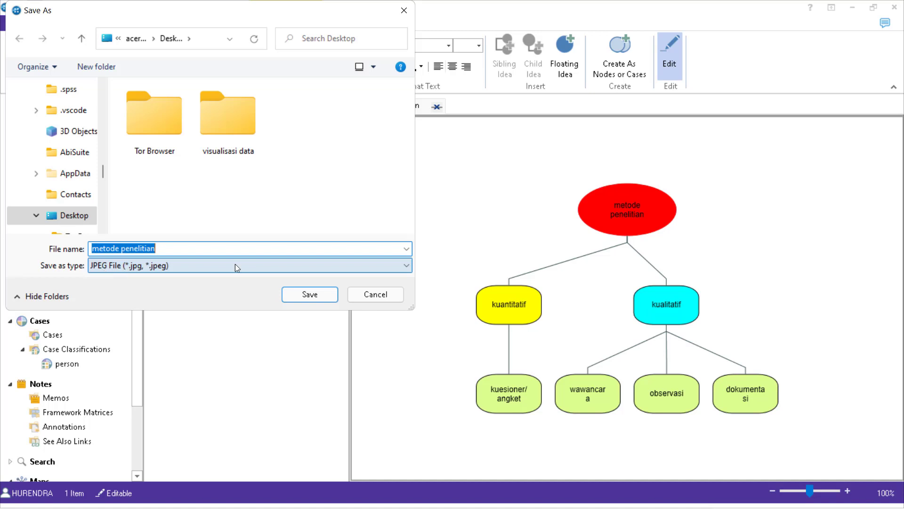
click(307, 295)
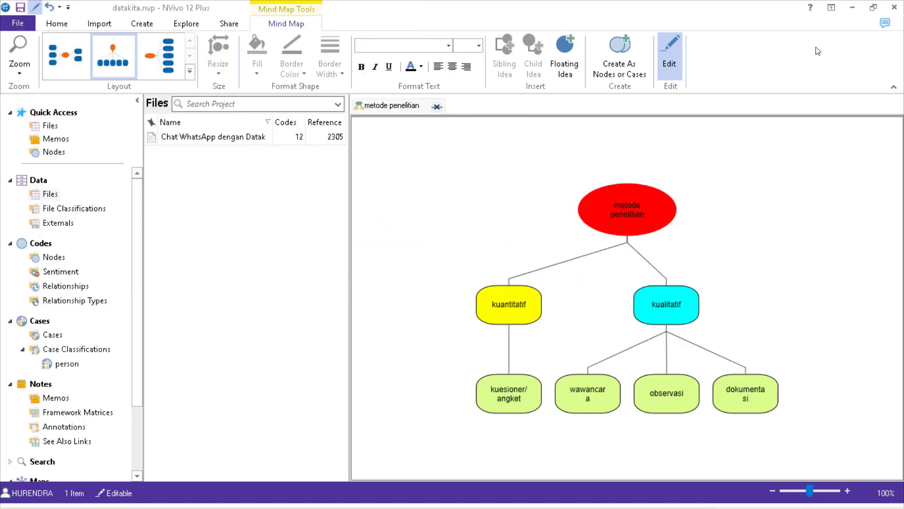
Step: Open the exported "metode penelitian" image from the desktop to check the map, and close the image viewer
click(852, 7)
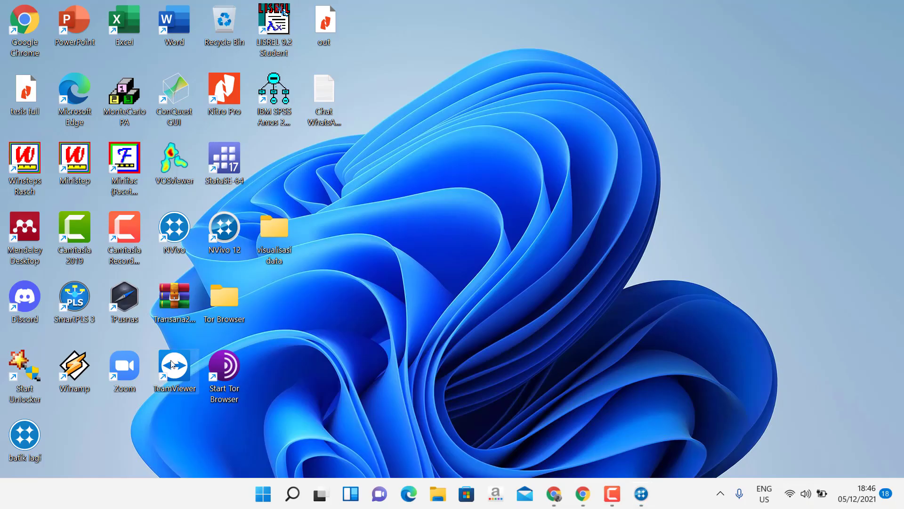
click(67, 442)
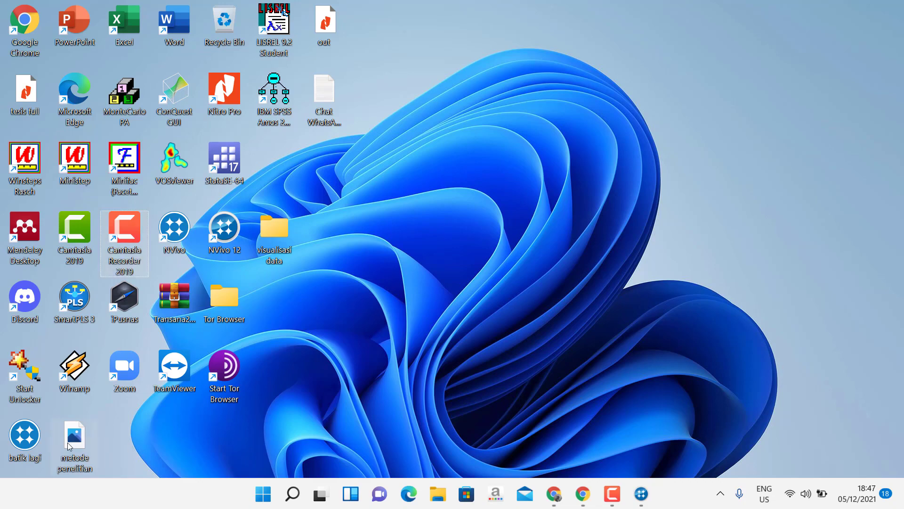
key(Return)
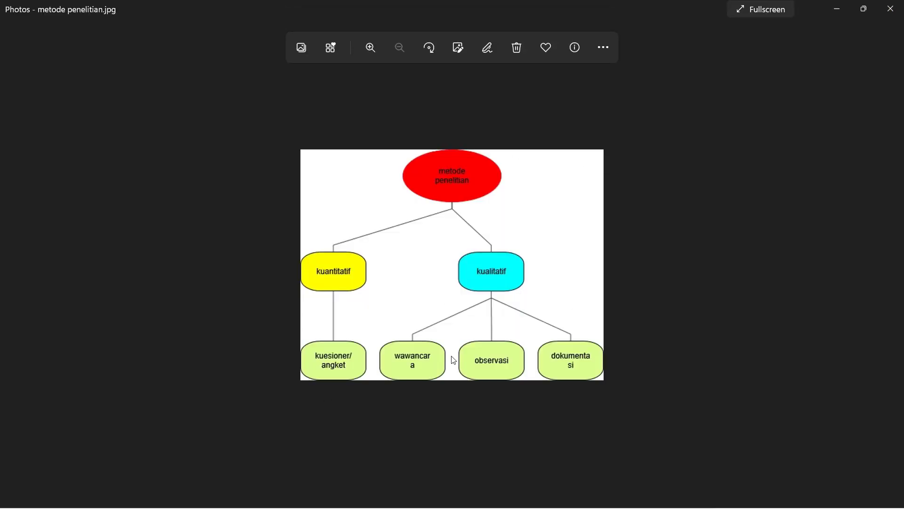
click(891, 8)
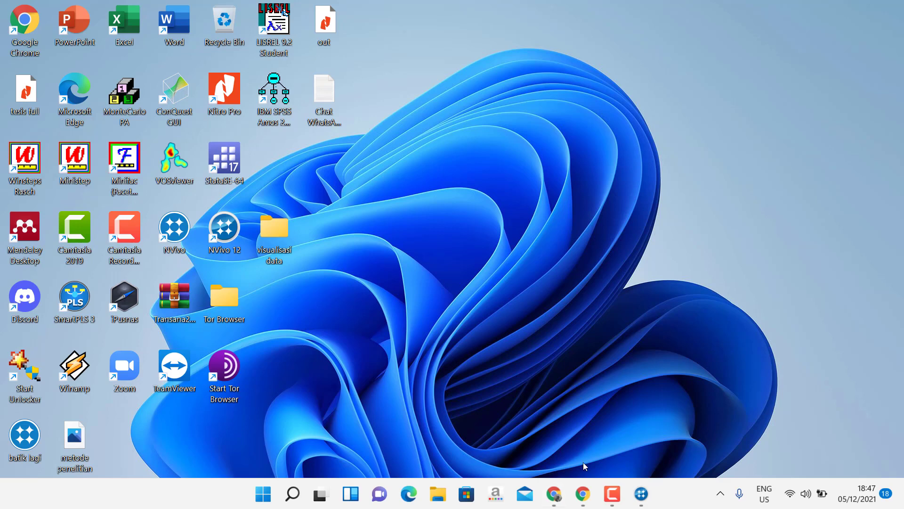
Step: Switch back to NVivo and close the "metode penelitian" mind map
click(645, 499)
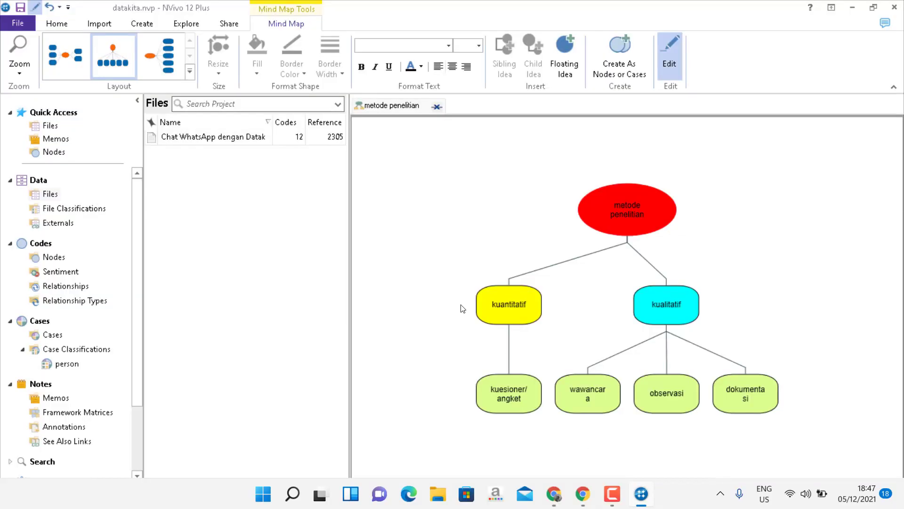
click(437, 107)
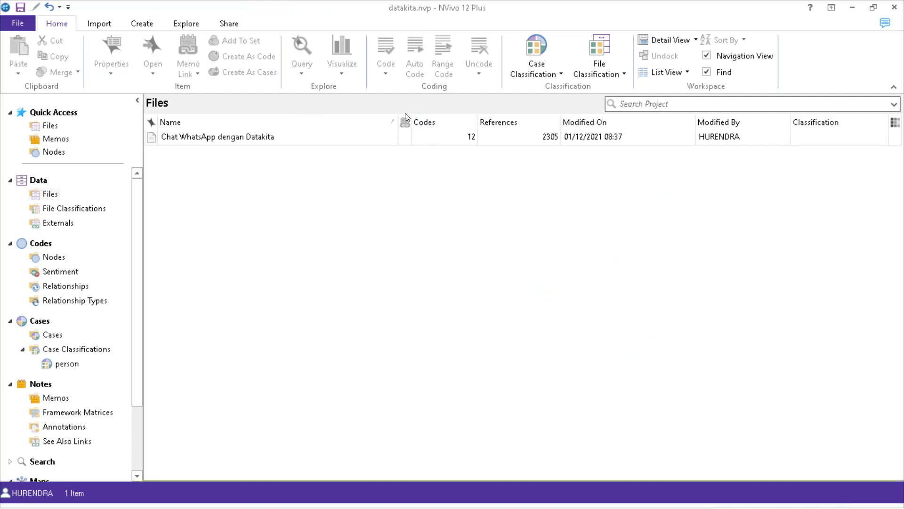
Step: List the project's nodes, select the "penelitian" node, and create a new concept map named "penelitian"
click(182, 27)
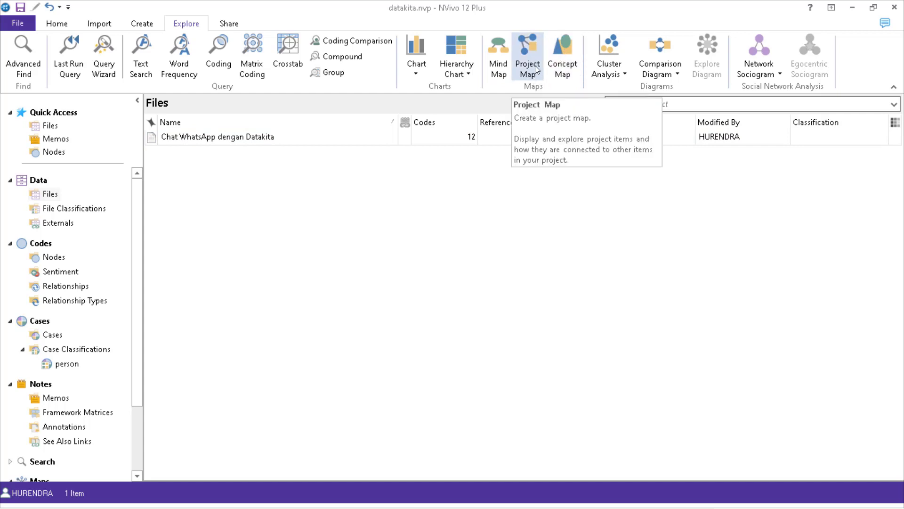
click(559, 65)
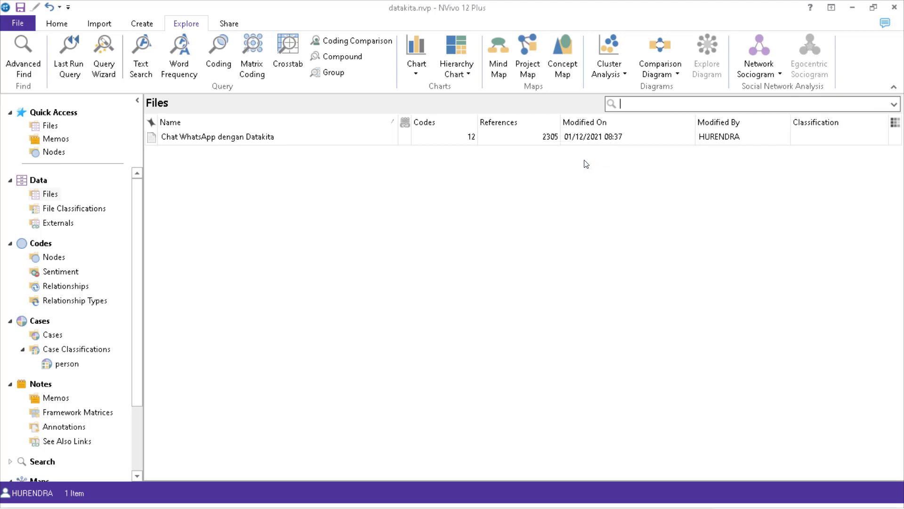
click(602, 153)
click(54, 257)
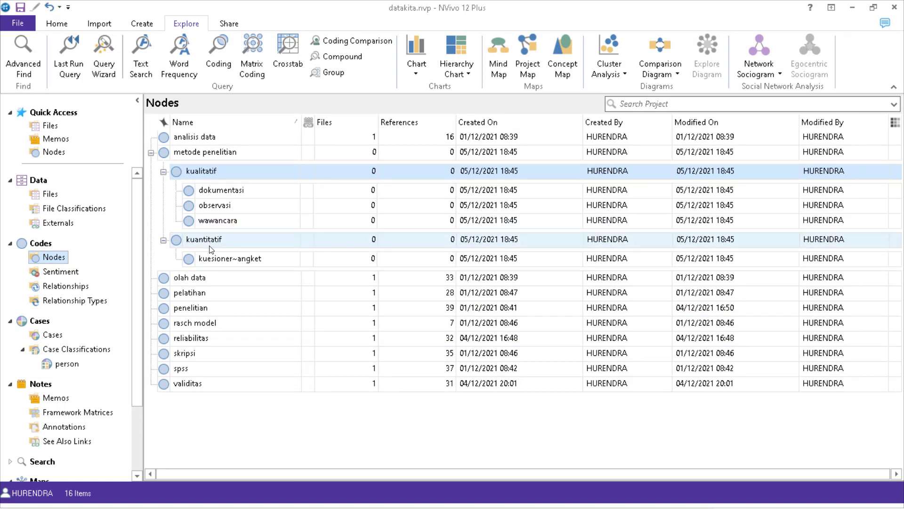
click(199, 309)
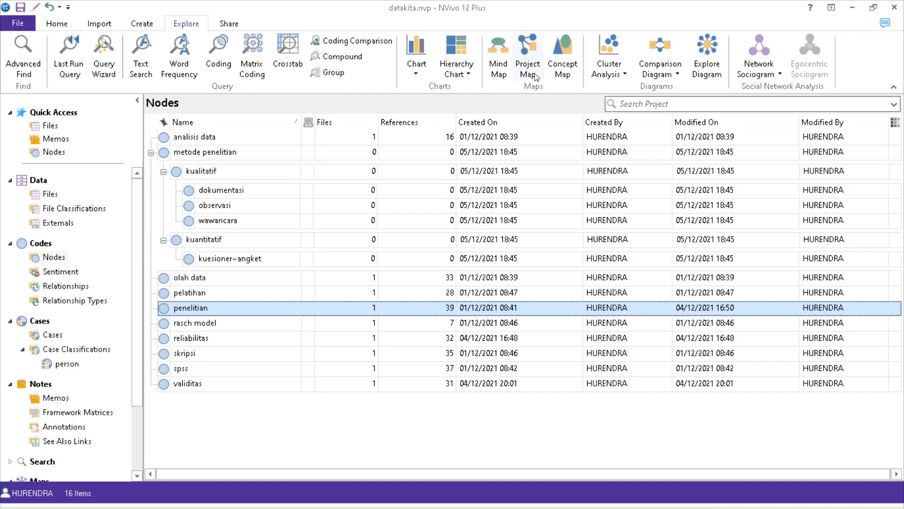
click(559, 63)
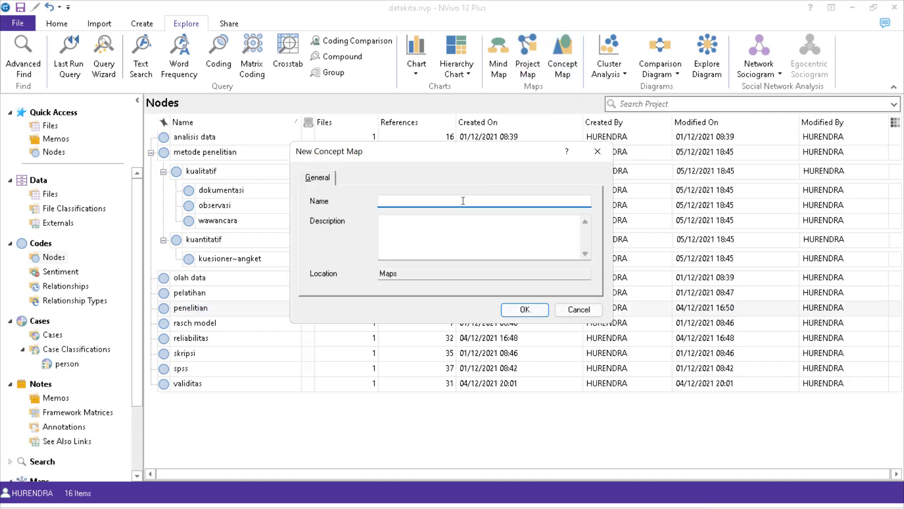
text(penelitian)
click(528, 309)
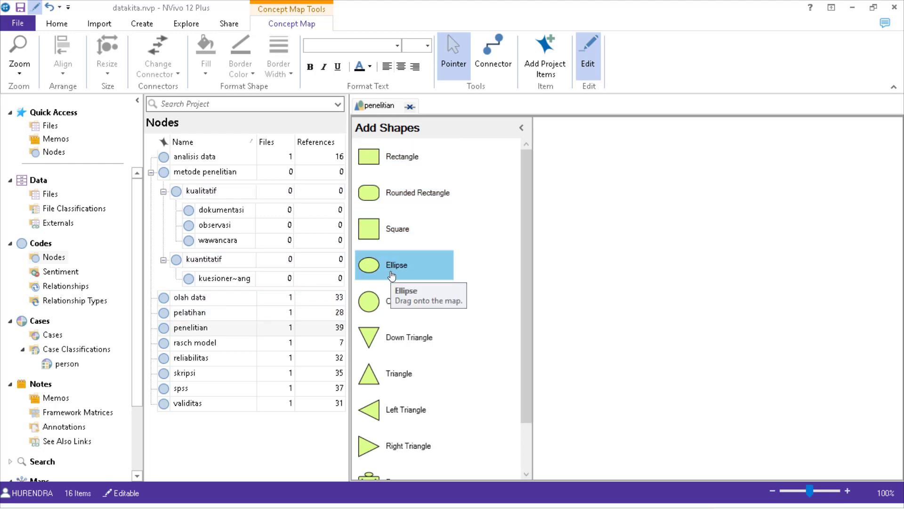
click(189, 332)
drag(188, 328, 212, 329)
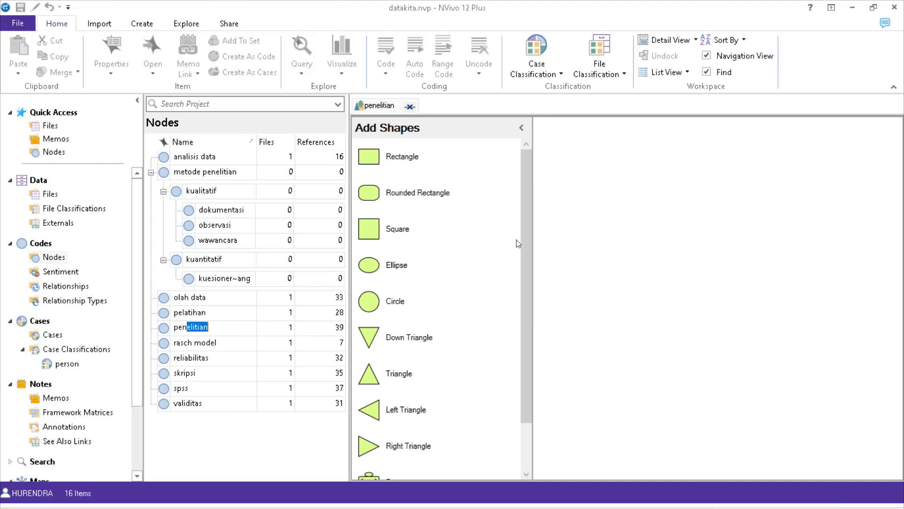
click(643, 244)
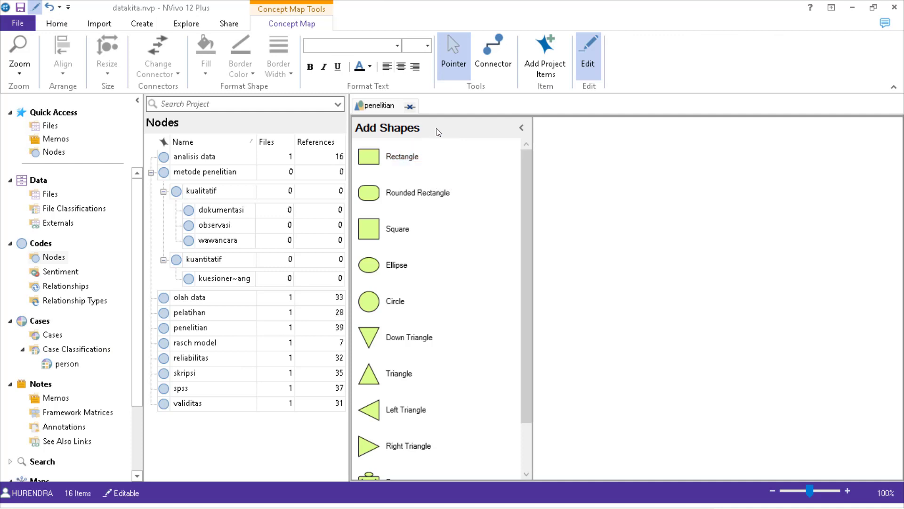
click(187, 312)
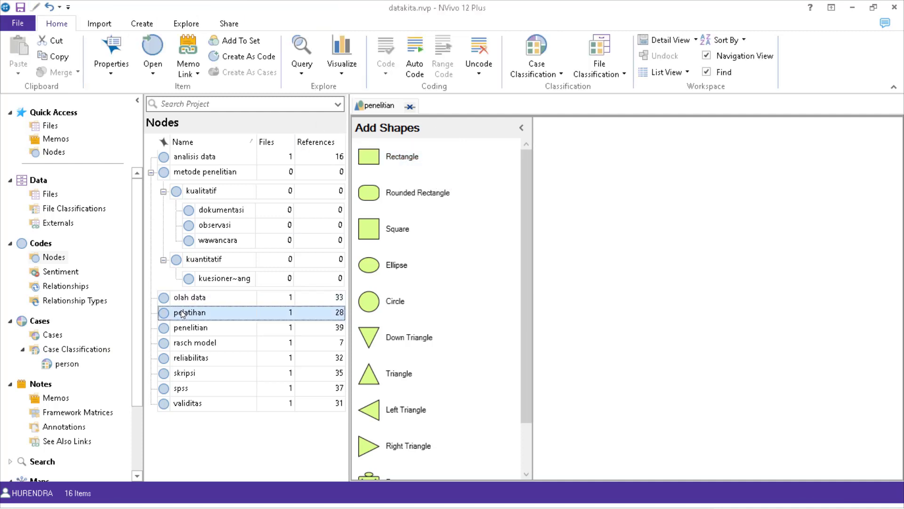
drag(680, 230, 713, 235)
right_click(714, 234)
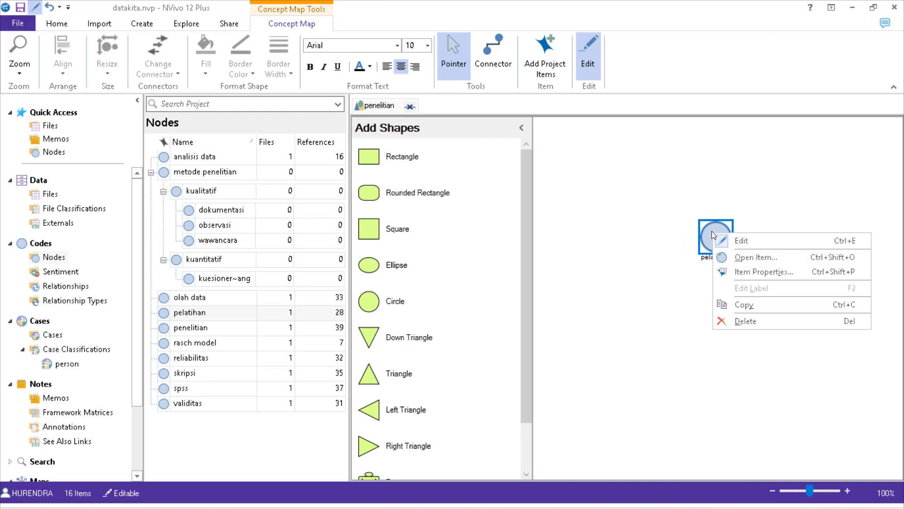
click(749, 321)
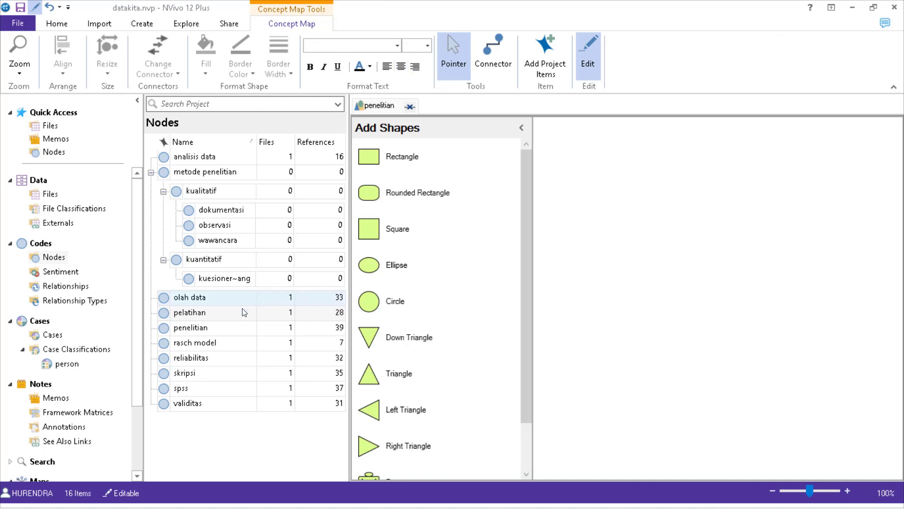
Step: Add the "penelitian" node to the empty concept map
drag(194, 328, 748, 254)
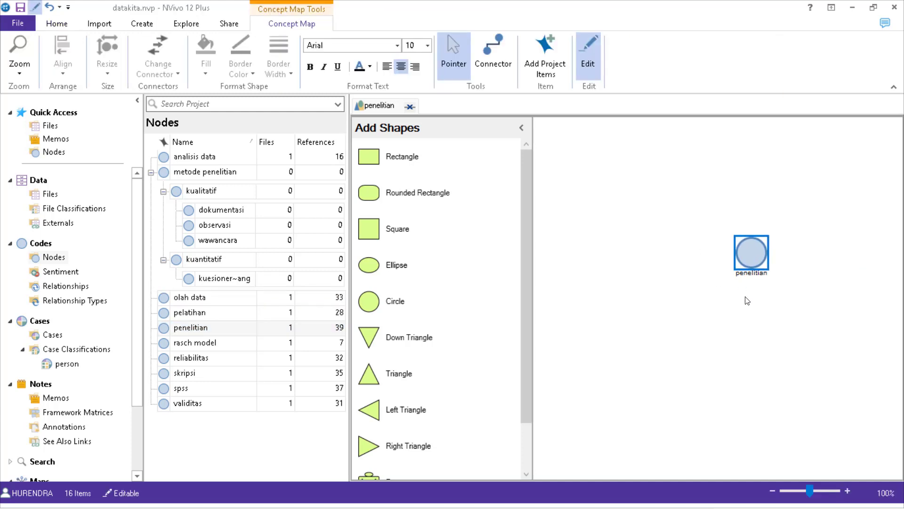
click(797, 257)
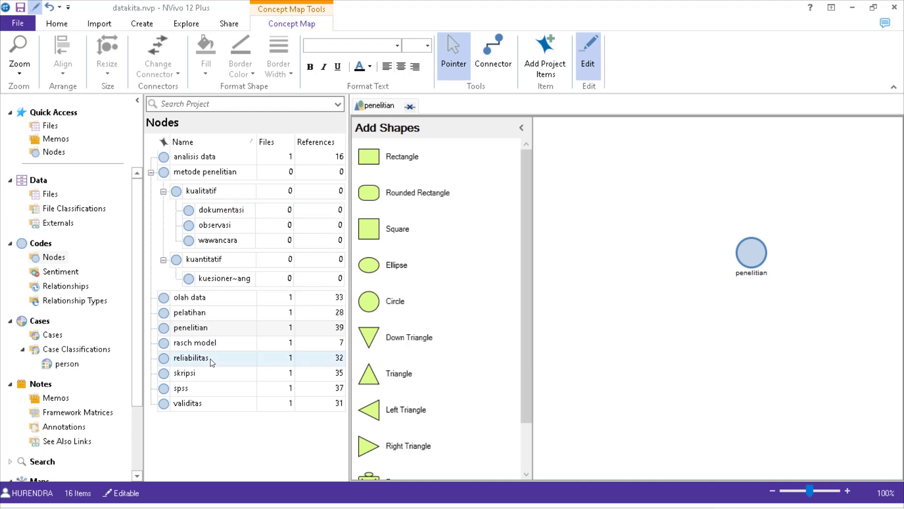
Step: Open the "penelitian" node, look through its coded references, and return to the concept map
click(197, 327)
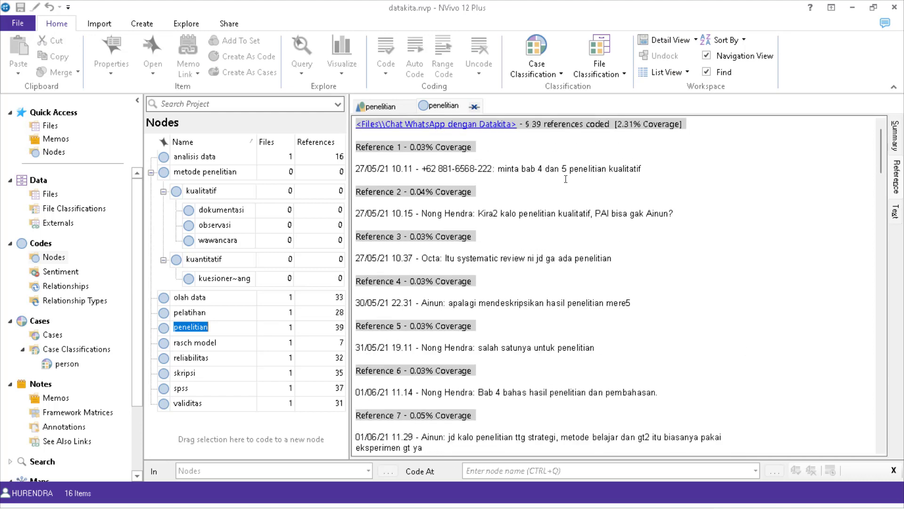
scroll(567, 197, down, 2)
scroll(568, 208, up, 2)
click(376, 106)
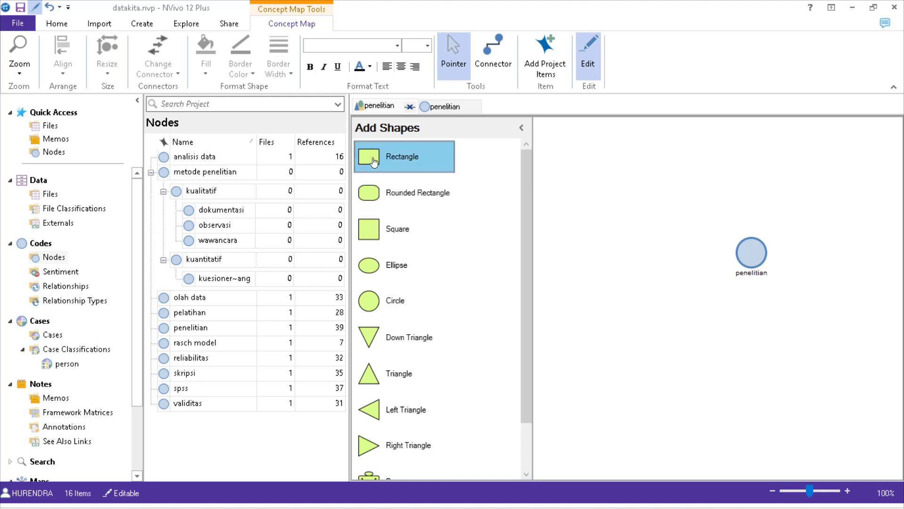
Step: Add a rectangle to the upper left of the "penelitian" node, label it "penelitian kualitatif" and set its font size to 12
drag(374, 163, 627, 219)
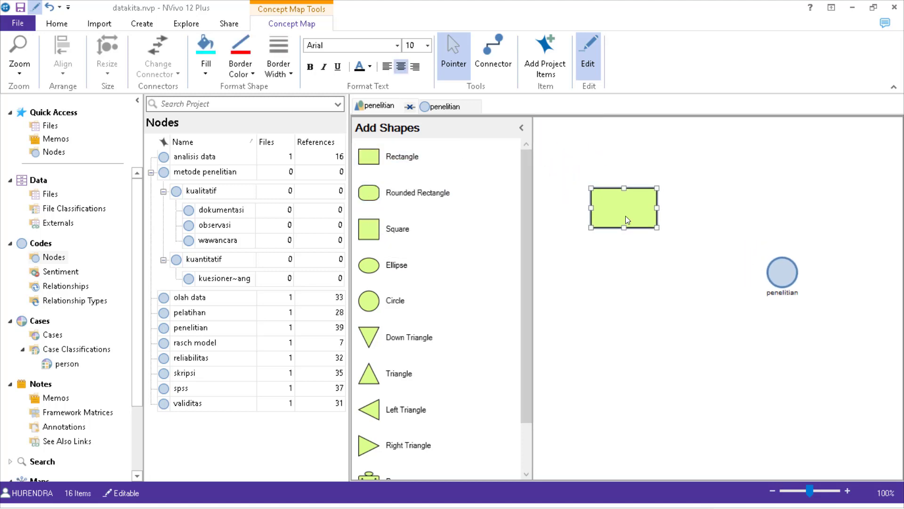
double_click(621, 208)
text(penelitian kualitatif)
click(429, 46)
click(410, 90)
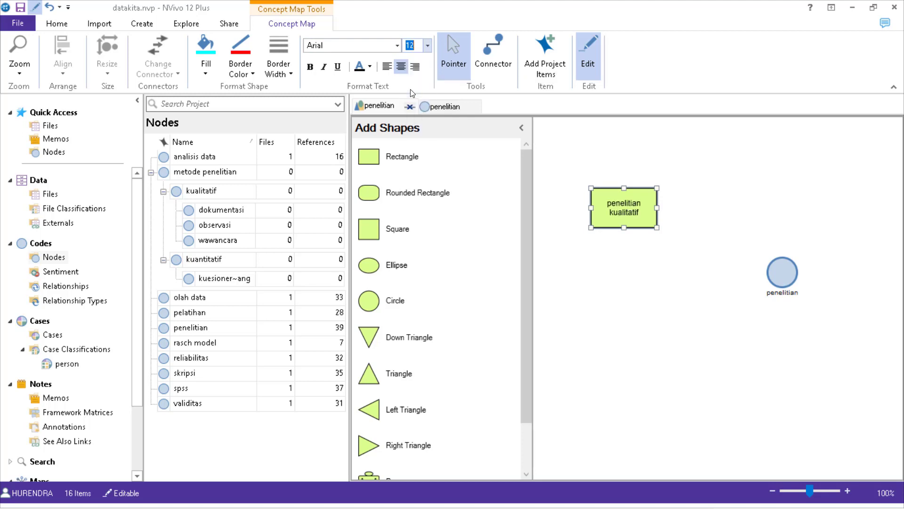
click(678, 203)
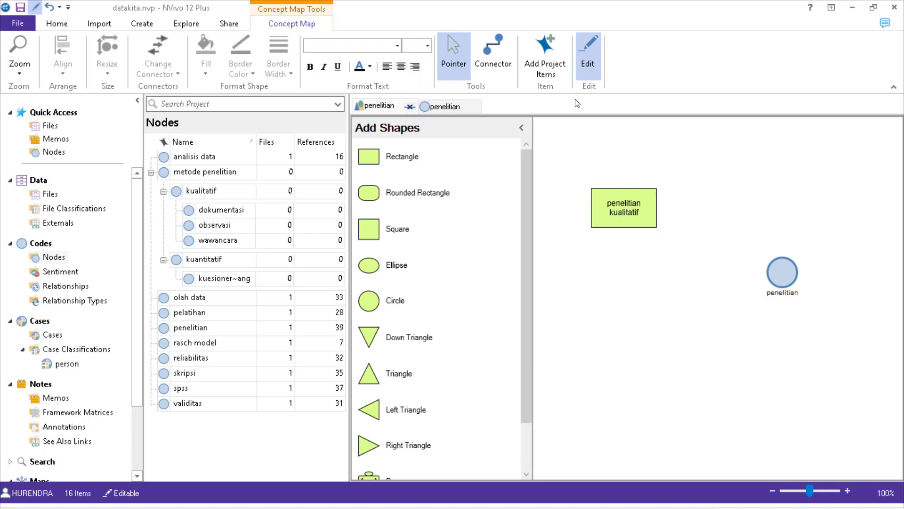
Step: Draw a connector from the "penelitian" node to the "penelitian kualitatif" rectangle
click(640, 205)
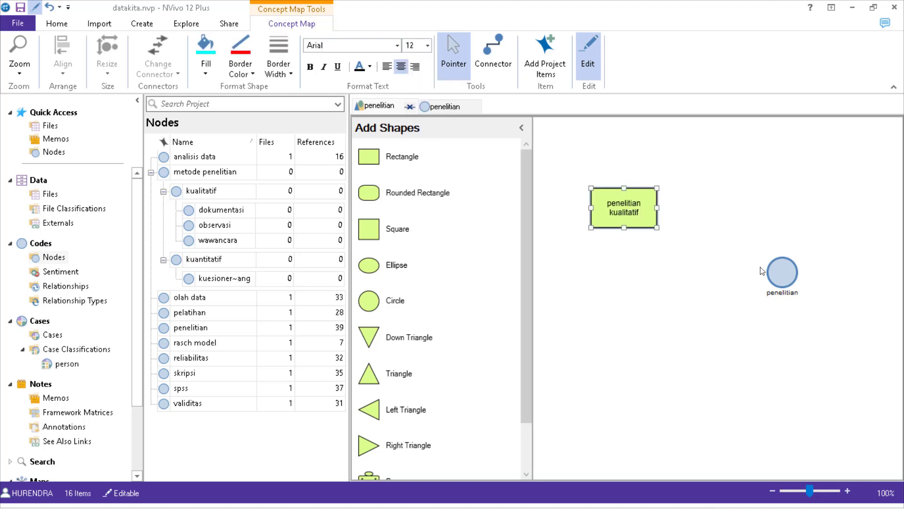
click(494, 56)
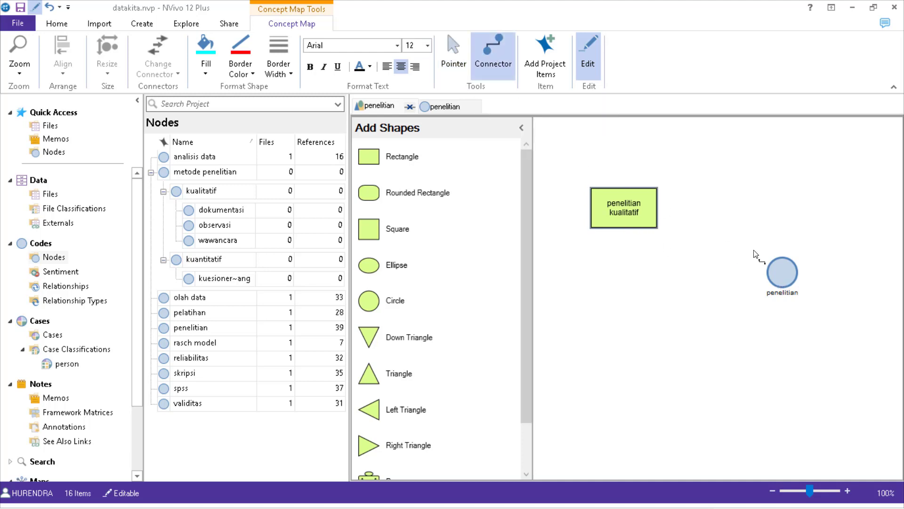
mouse_move(778, 272)
mouse_down()
mouse_move(718, 259)
mouse_move(656, 225)
mouse_up()
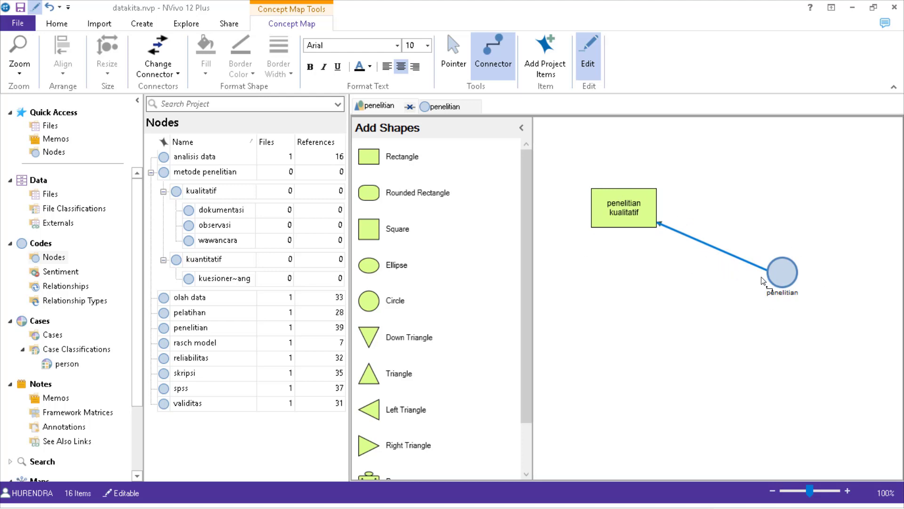
Step: Examine the "penelitian" node's coded references for further research themes and return to the concept map
click(431, 105)
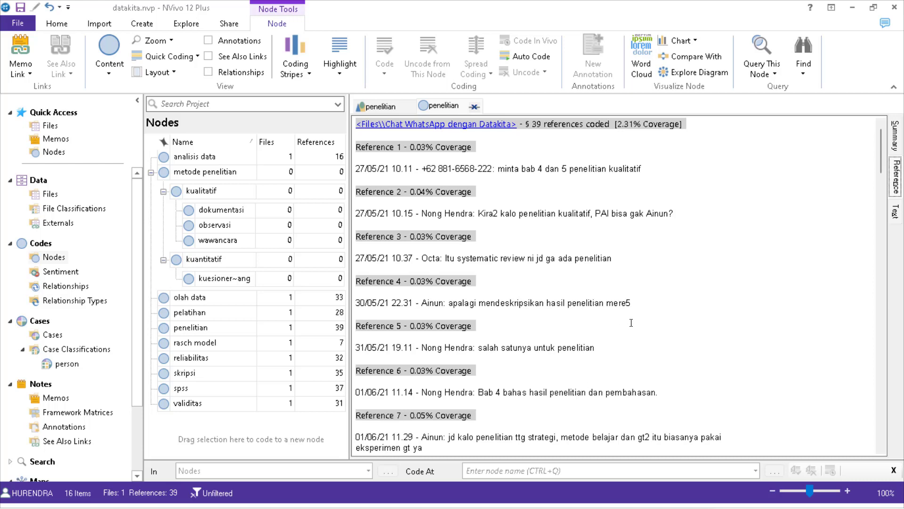
scroll(631, 323, down, 3)
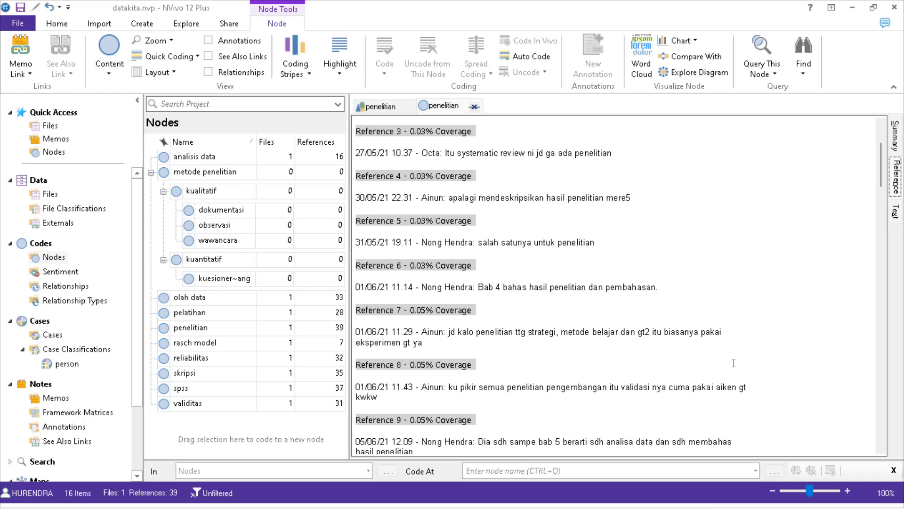
scroll(618, 356, down, 2)
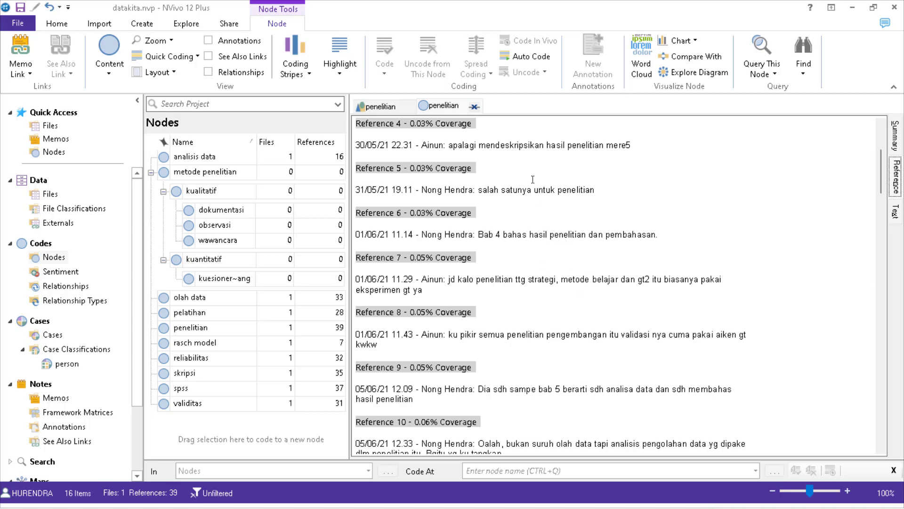
drag(530, 232, 601, 235)
click(590, 234)
double_click(532, 234)
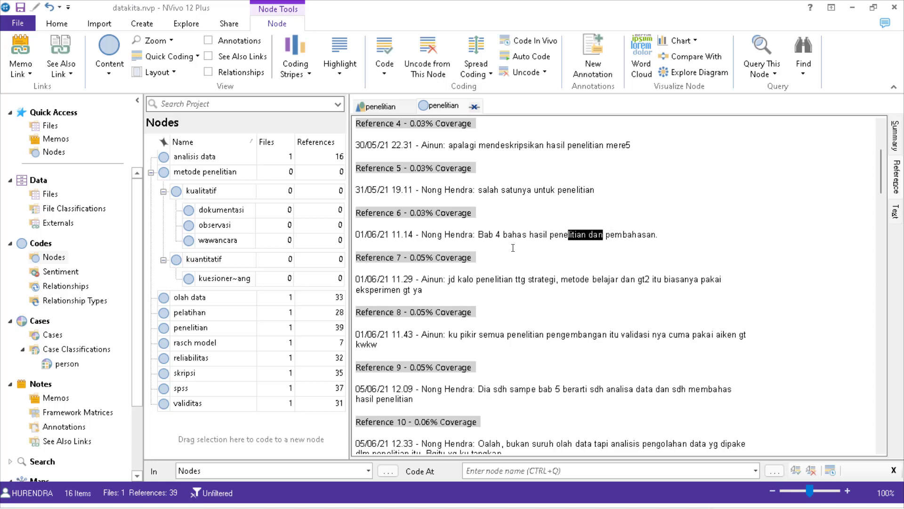
double_click(523, 206)
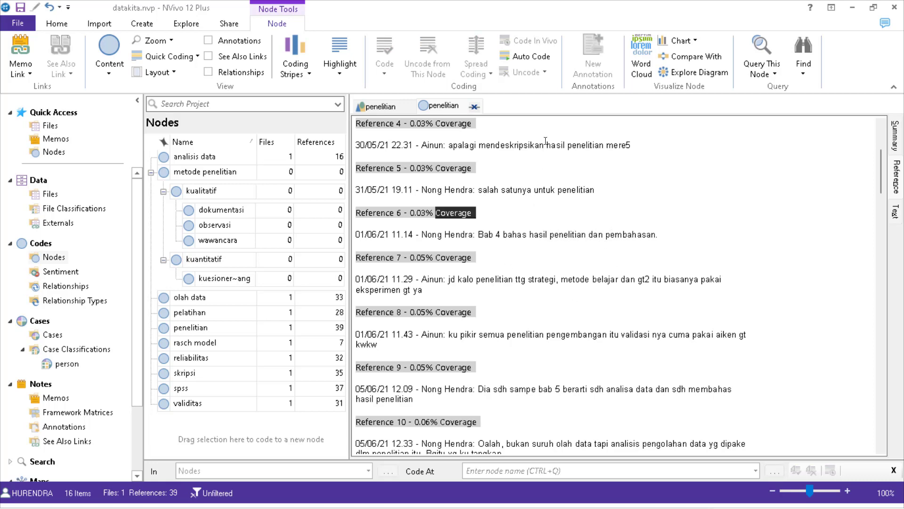
drag(572, 145, 589, 145)
scroll(639, 267, down, 3)
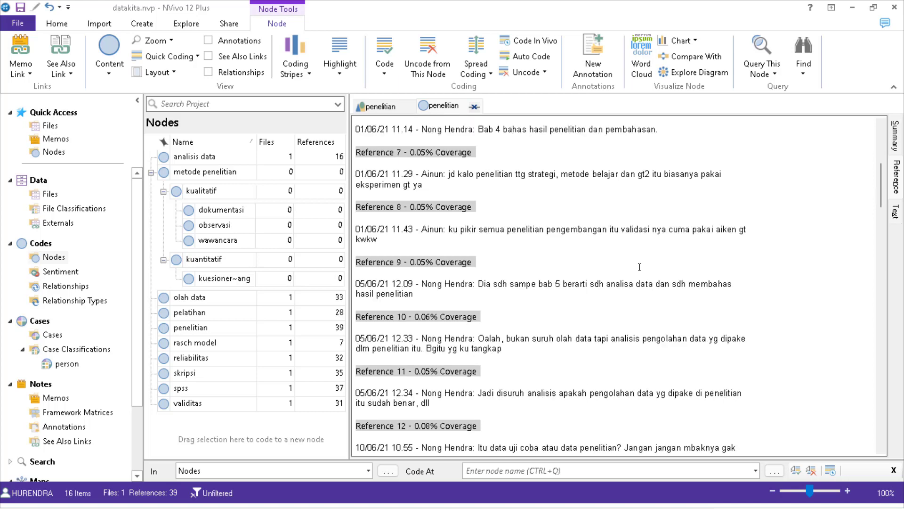
scroll(639, 267, up, 4)
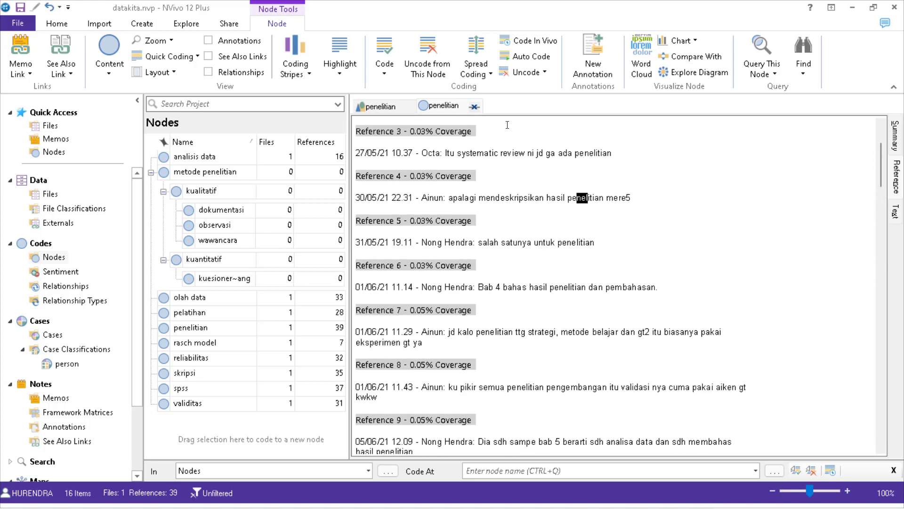
click(379, 106)
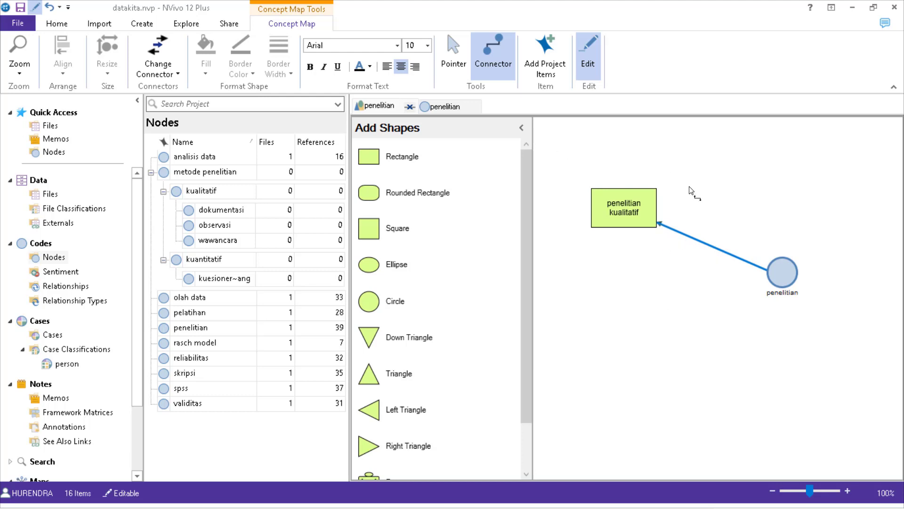
Step: Add a second rectangle to the concept map and move it above the "penelitian" node, beside "penelitian kualitatif"
click(398, 158)
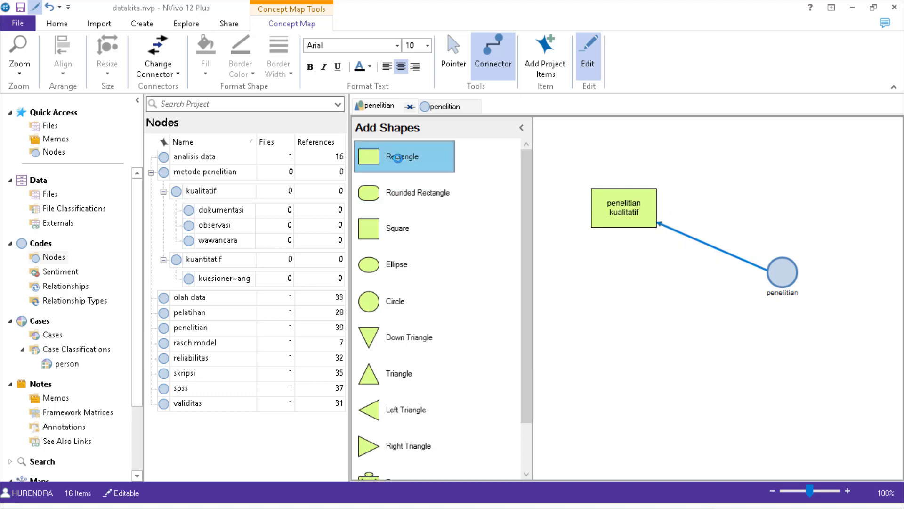
drag(398, 158, 659, 198)
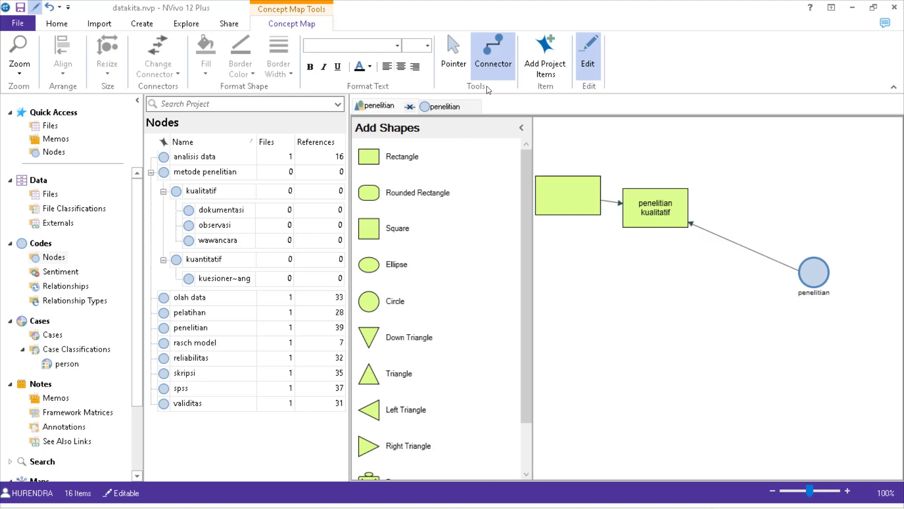
click(456, 66)
click(576, 194)
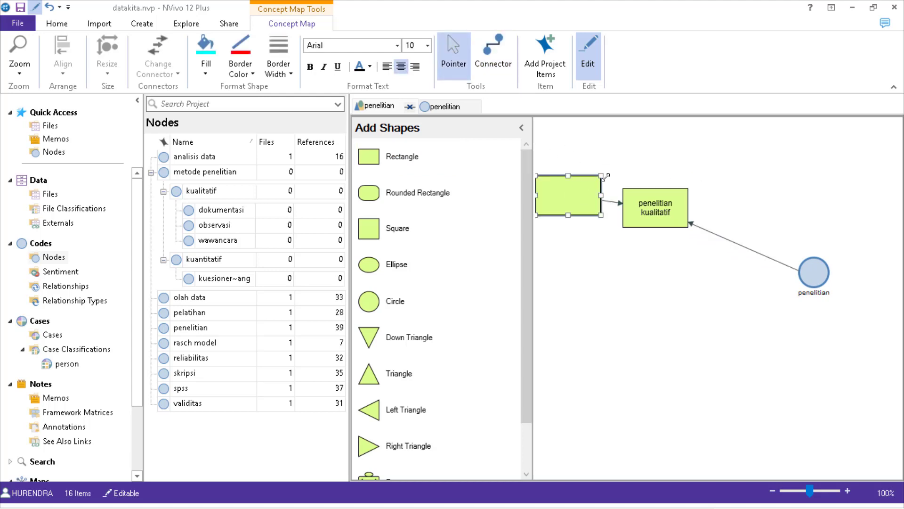
drag(556, 182, 785, 174)
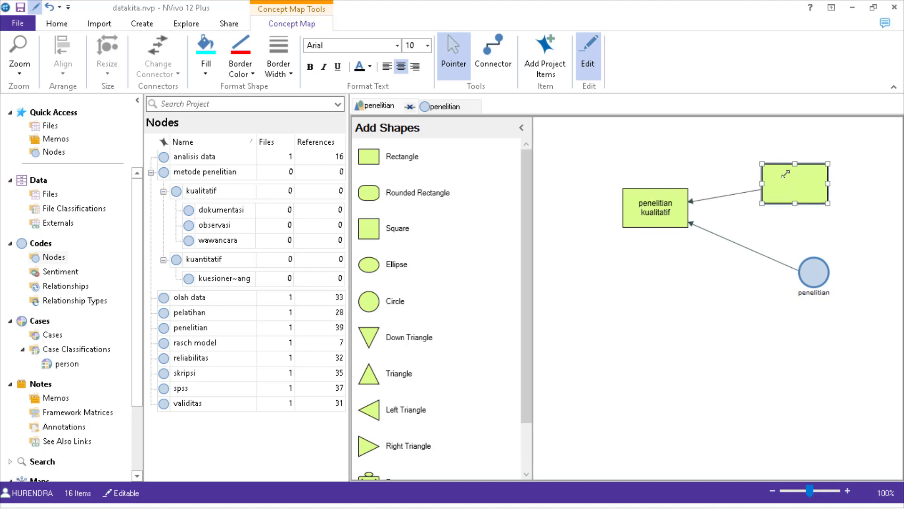
Step: Delete the connector between the blank second rectangle and "penelitian kualitatif"
click(729, 197)
right_click(737, 193)
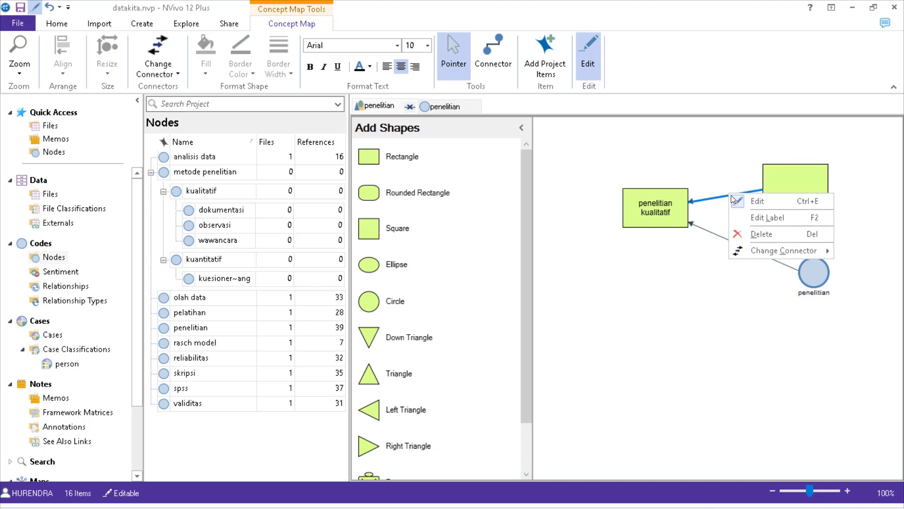
click(759, 234)
Step: Label the blank rectangle above the "penelitian" node "hasil penelitian" and set its font size to 12
double_click(781, 188)
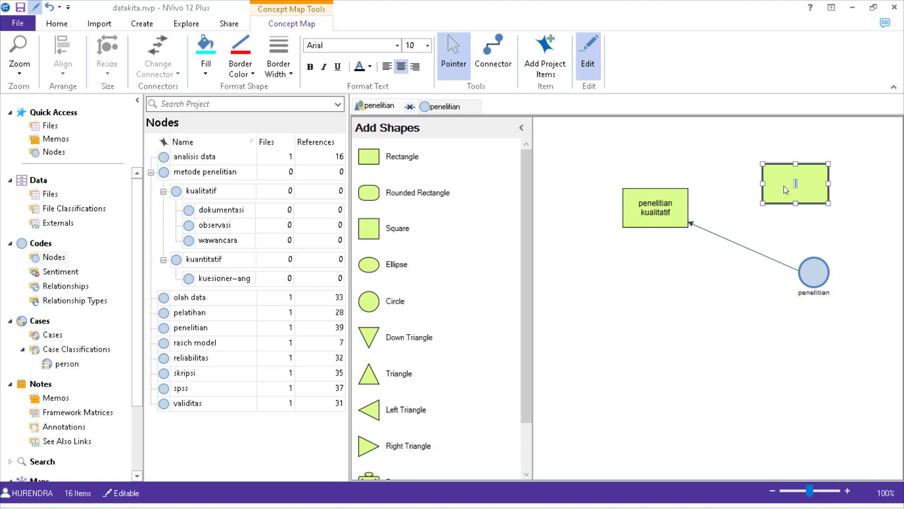
text(hasil penelitian)
click(429, 47)
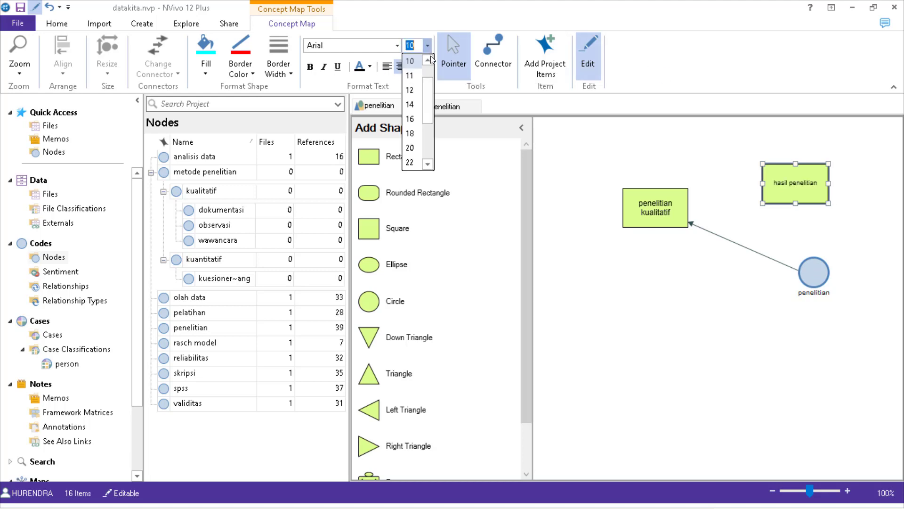
click(411, 90)
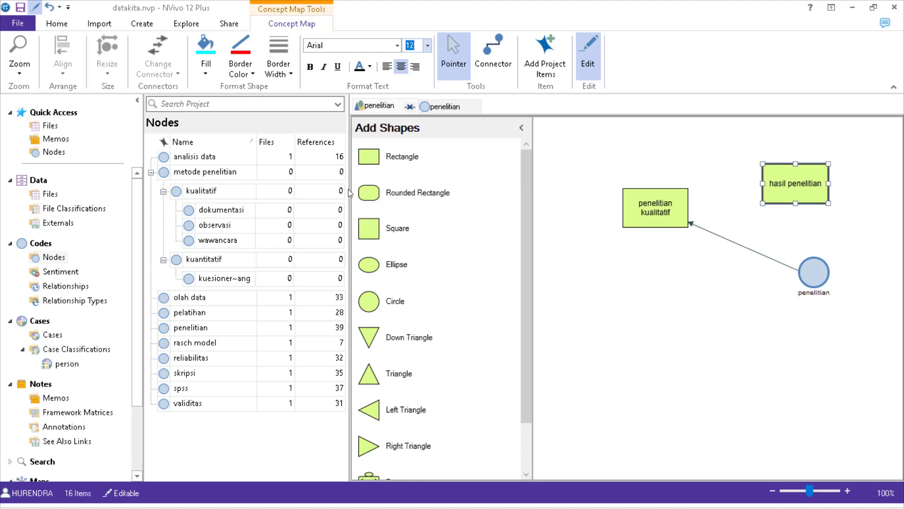
Step: Narrow the node list to widen the map area and draw a connector from the "penelitian" node to the "hasil penelitian" rectangle
drag(349, 191, 267, 173)
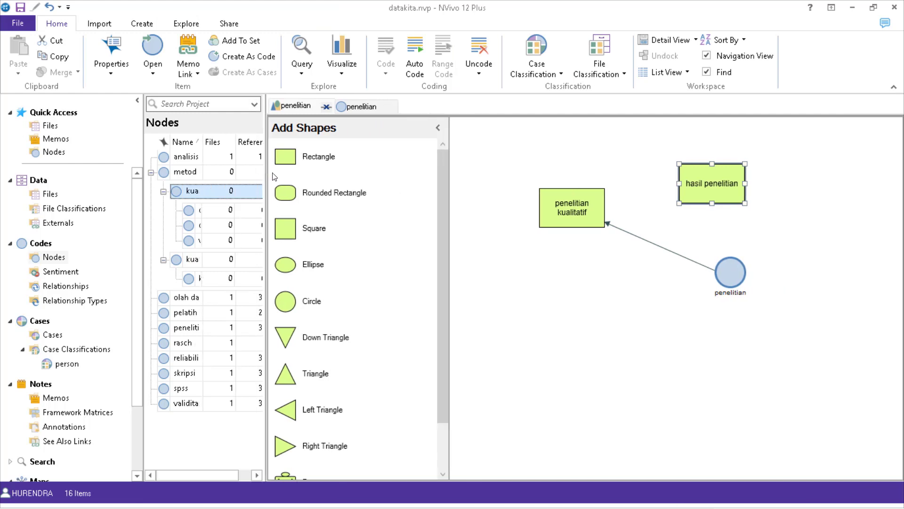
click(749, 216)
click(498, 75)
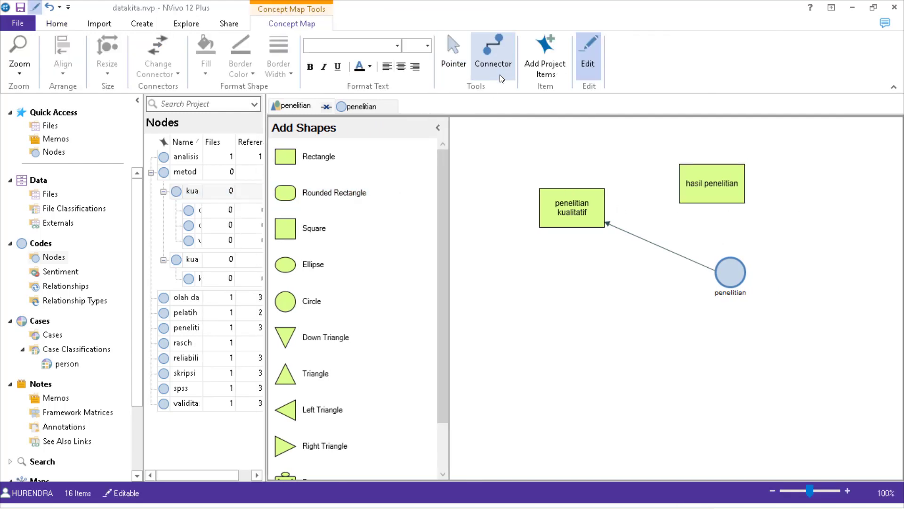
click(719, 265)
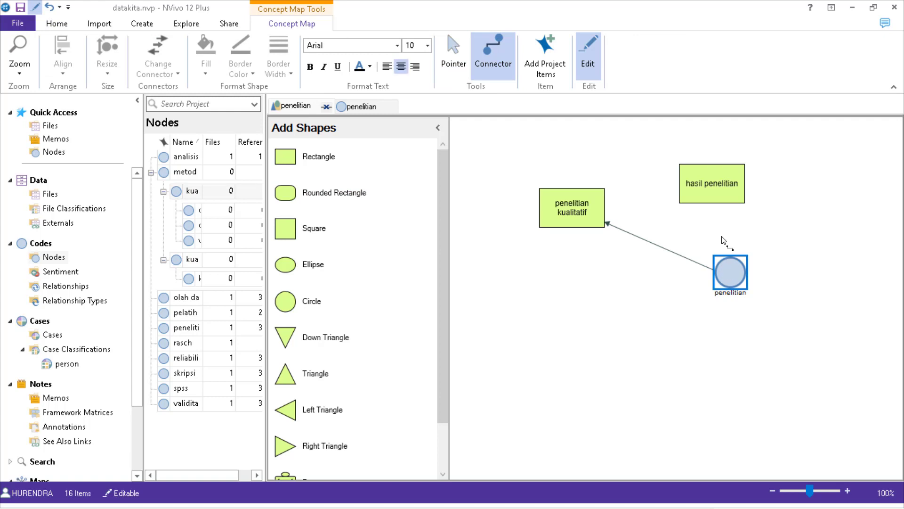
double_click(726, 268)
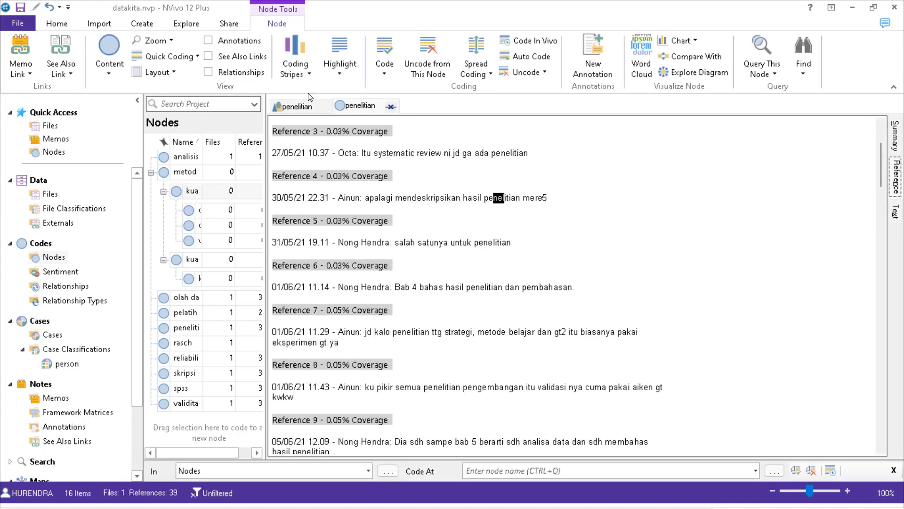
click(288, 106)
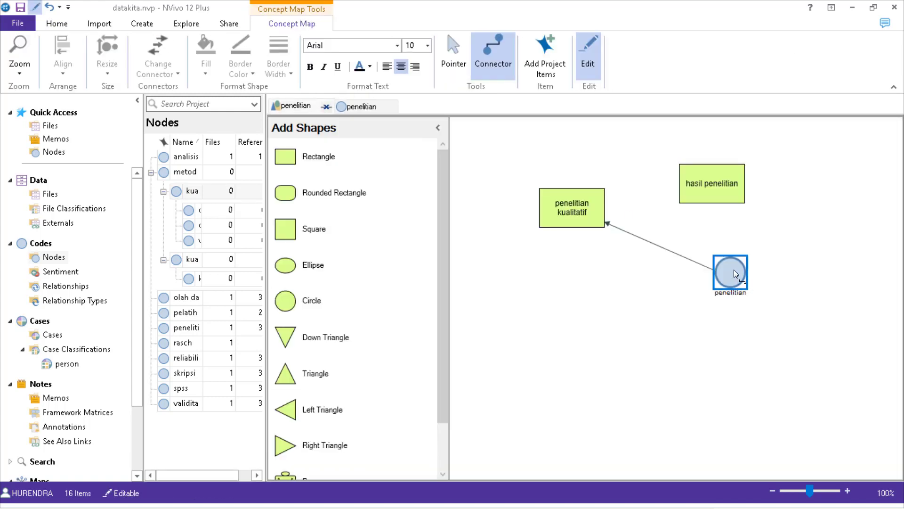
drag(734, 270, 717, 198)
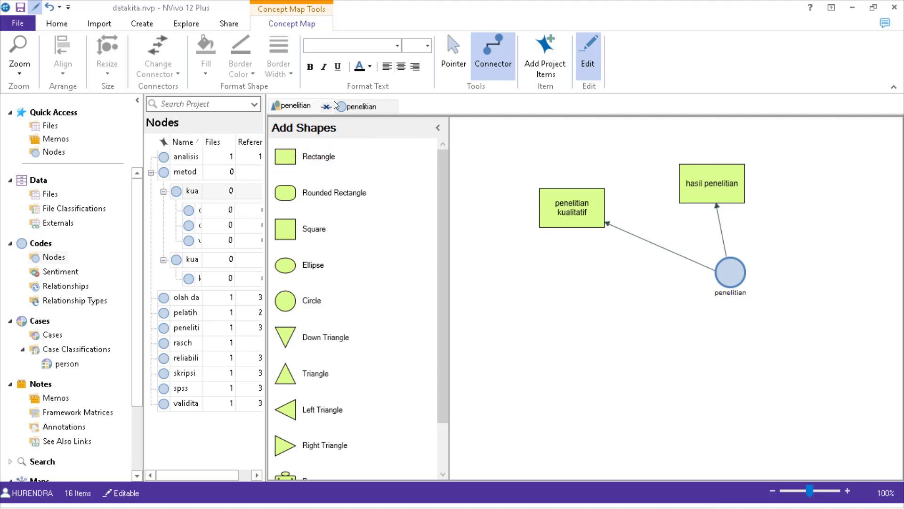
Step: Check the "penelitian" node's references for another theme and add a third rectangle to the concept map below "penelitian kualitatif"
click(358, 106)
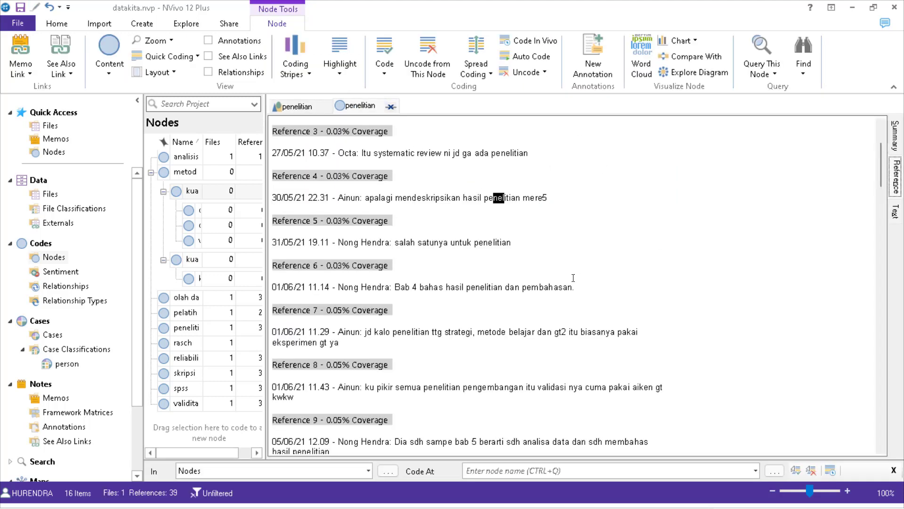
scroll(544, 298, down, 2)
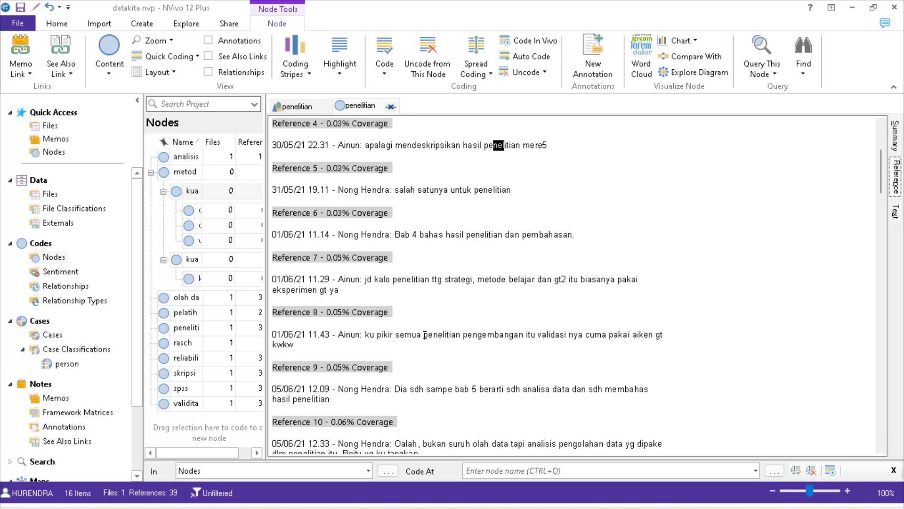
drag(425, 335, 496, 335)
click(501, 335)
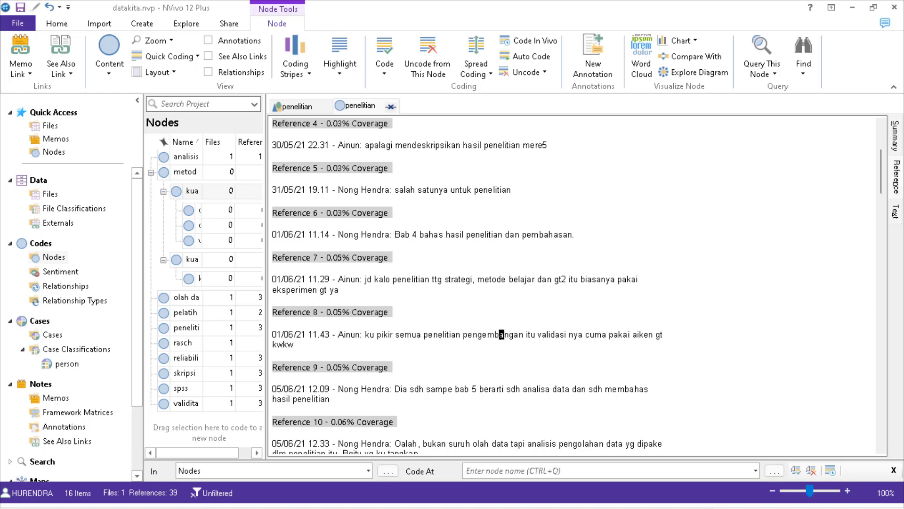
click(307, 107)
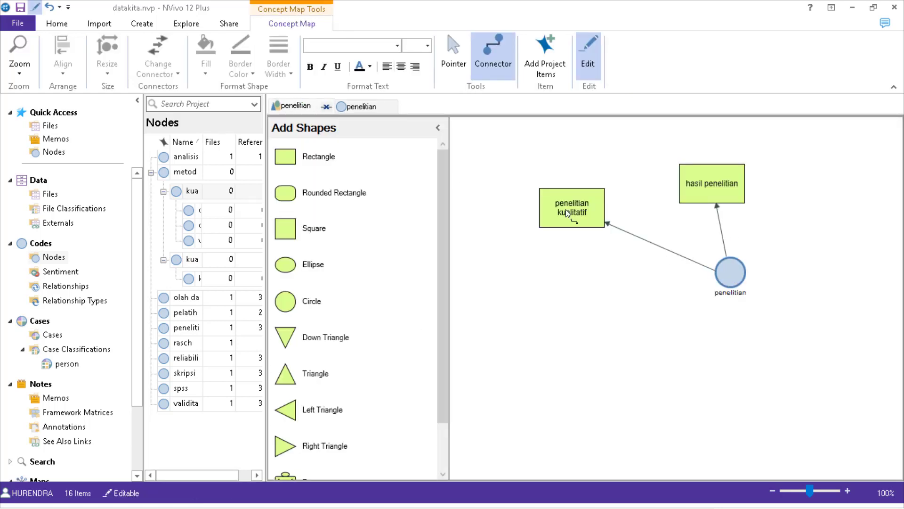
click(320, 157)
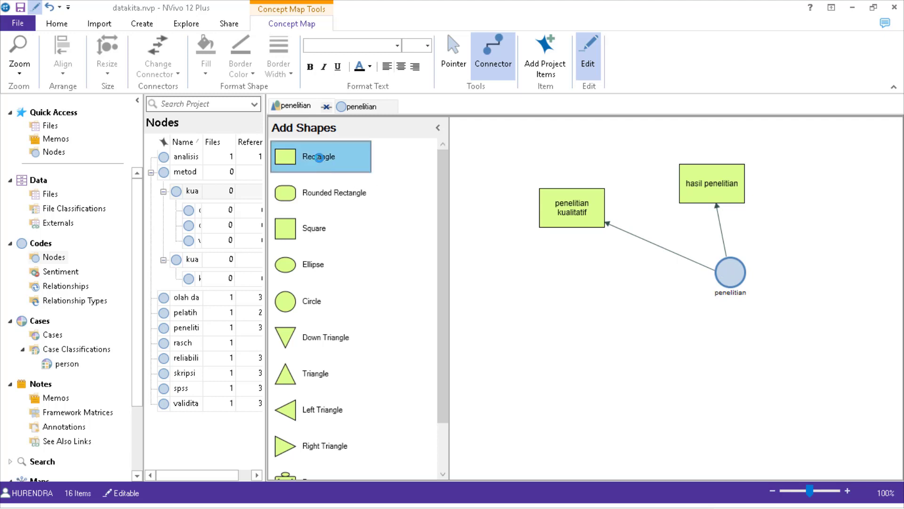
drag(319, 157, 473, 163)
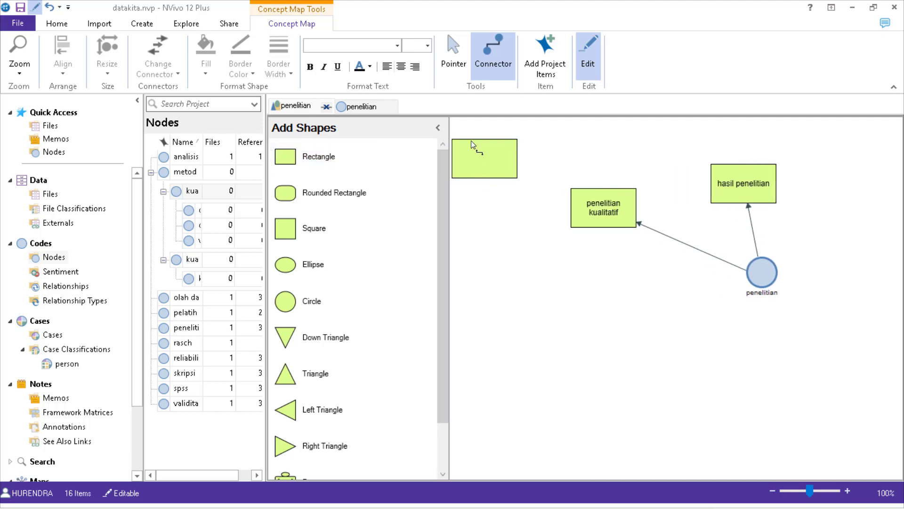
click(450, 60)
drag(494, 163, 634, 291)
Step: Close the "penelitian" node's references and draw a connector from the node to the blank third rectangle
click(485, 56)
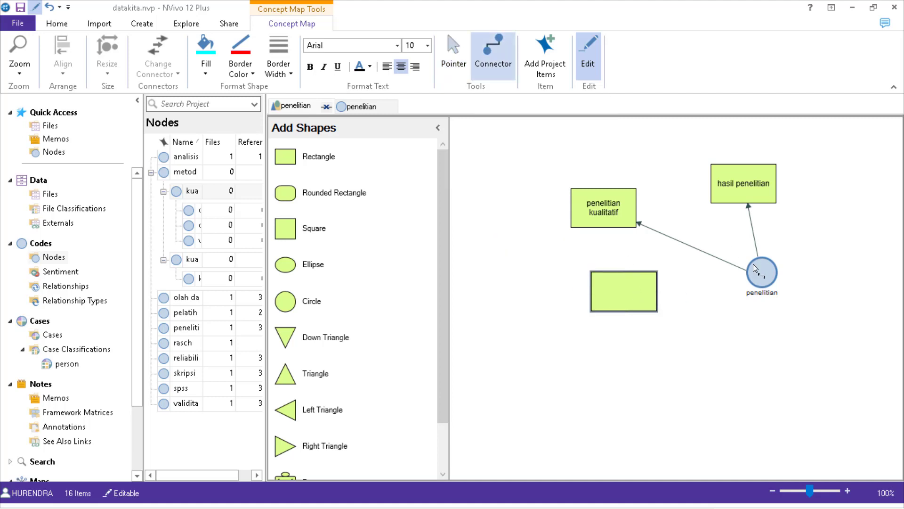
double_click(756, 266)
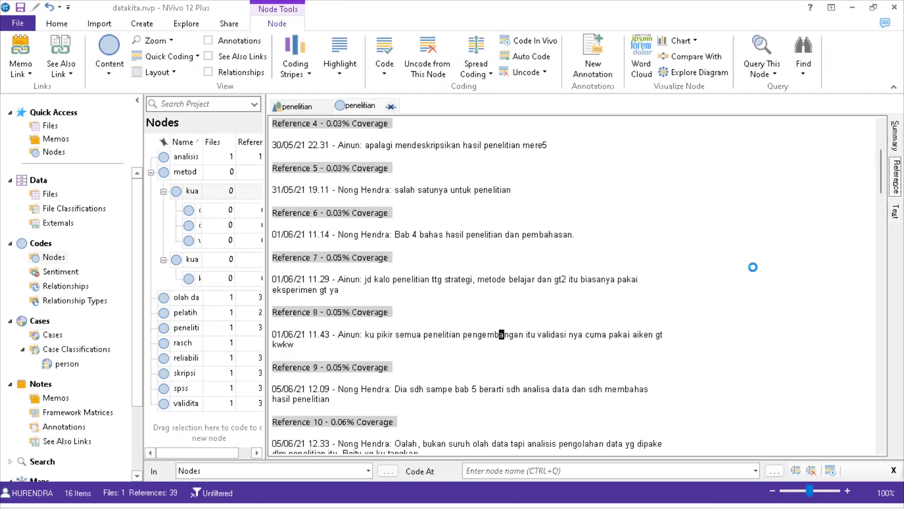
click(390, 107)
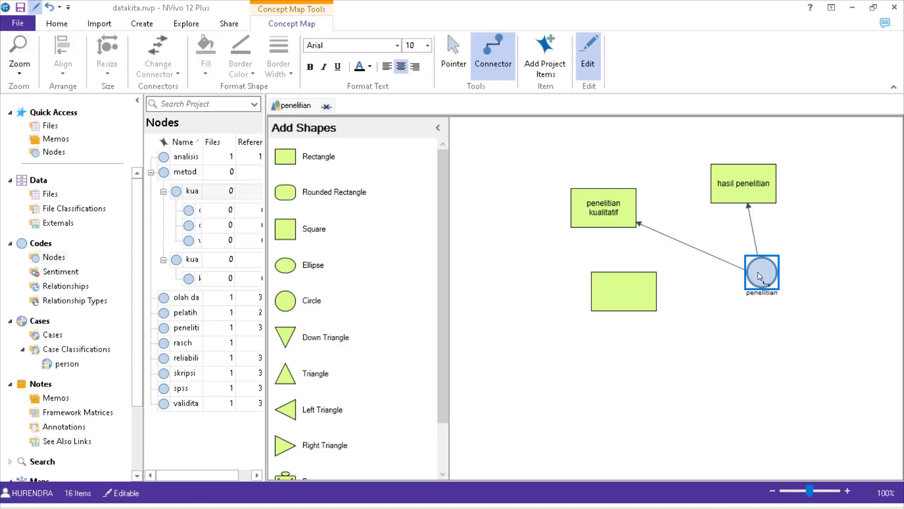
drag(758, 272, 631, 295)
Step: Label the third rectangle "penelitian pengembangan" and save the project
click(611, 290)
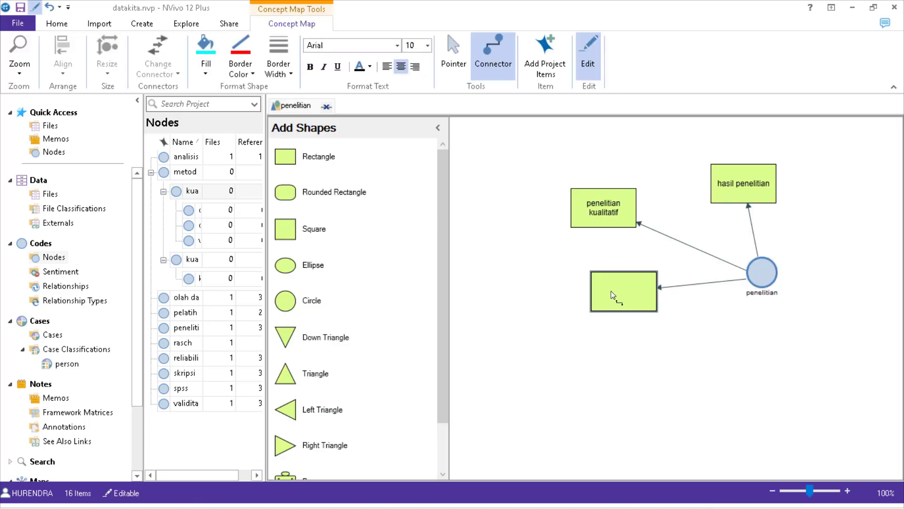
click(443, 71)
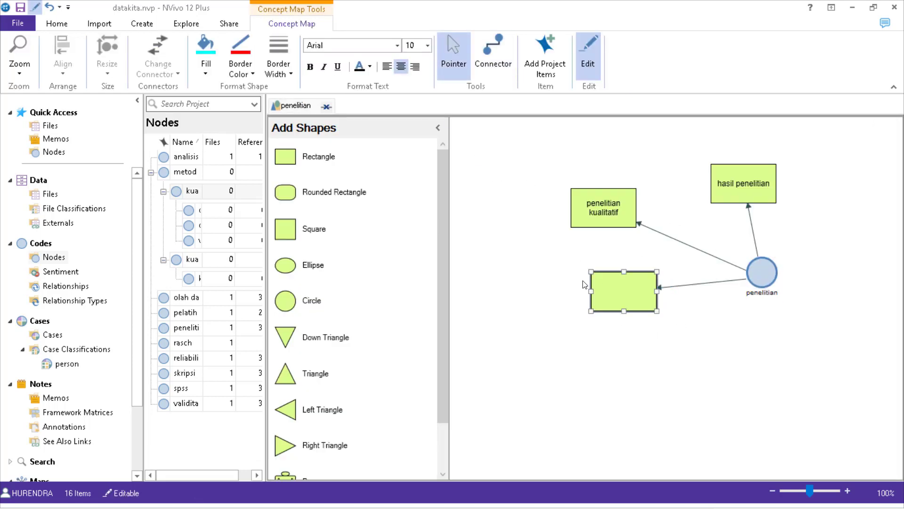
double_click(608, 293)
text(penelitian pengembangan)
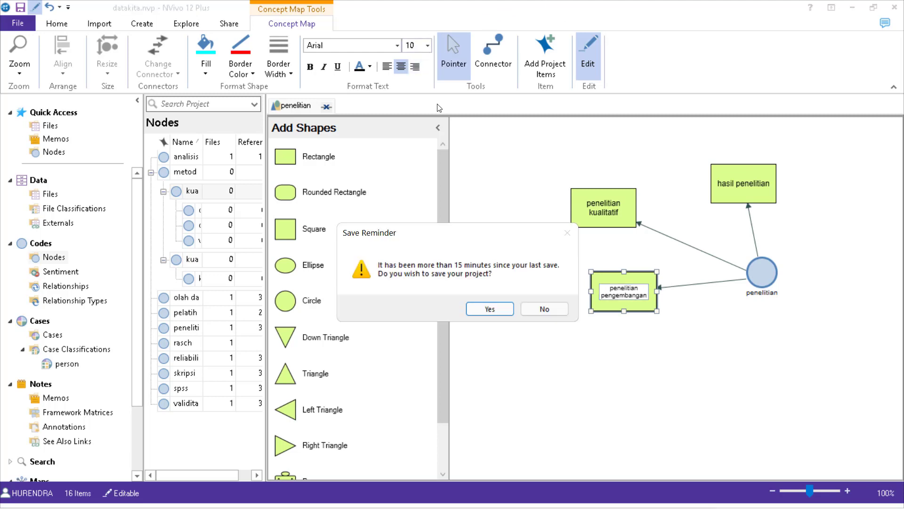
click(490, 308)
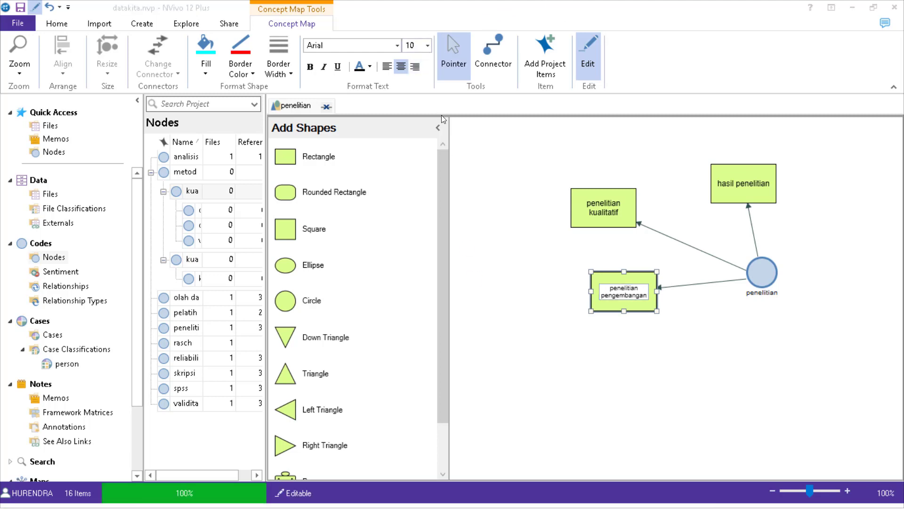
Step: Set the "penelitian pengembangan" label's font size to 12 and widen its rectangle slightly so each word fits on one line
click(428, 45)
click(418, 93)
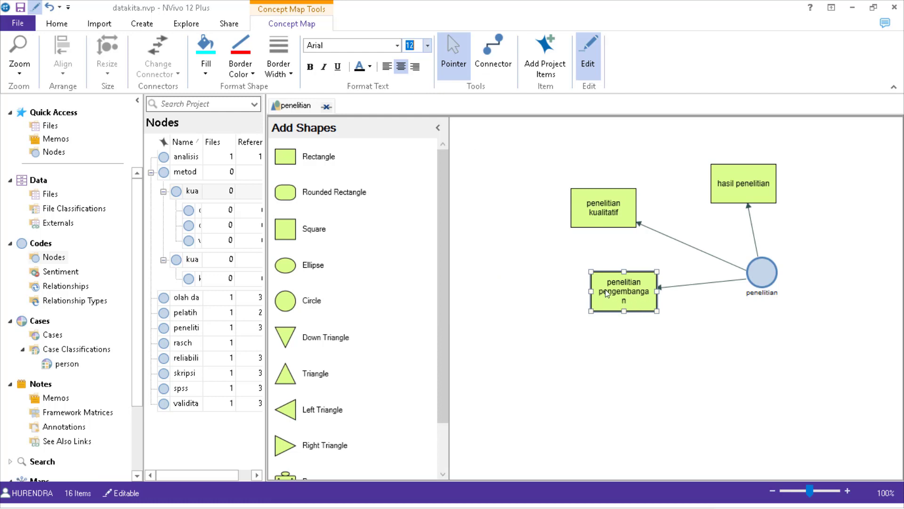
drag(592, 290, 581, 289)
click(696, 336)
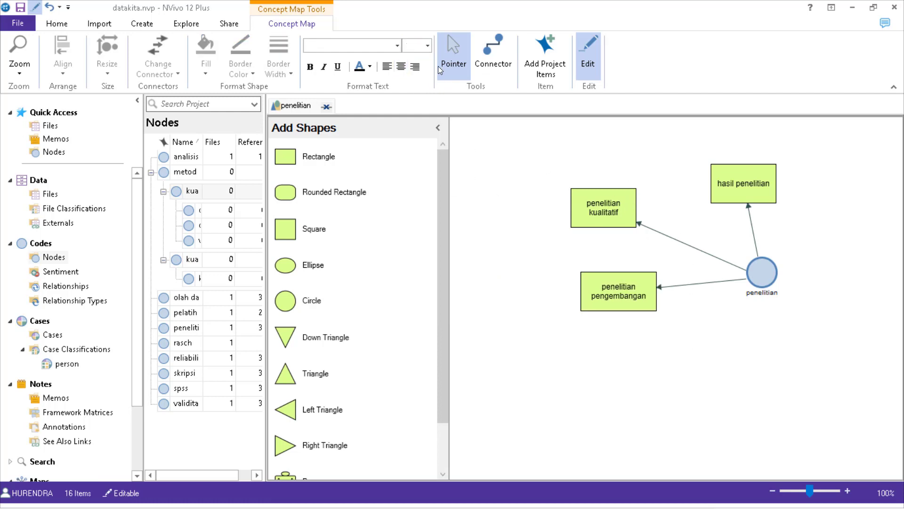
Step: Open the "penelitian" node and read through its coded references for another recurring theme
click(186, 327)
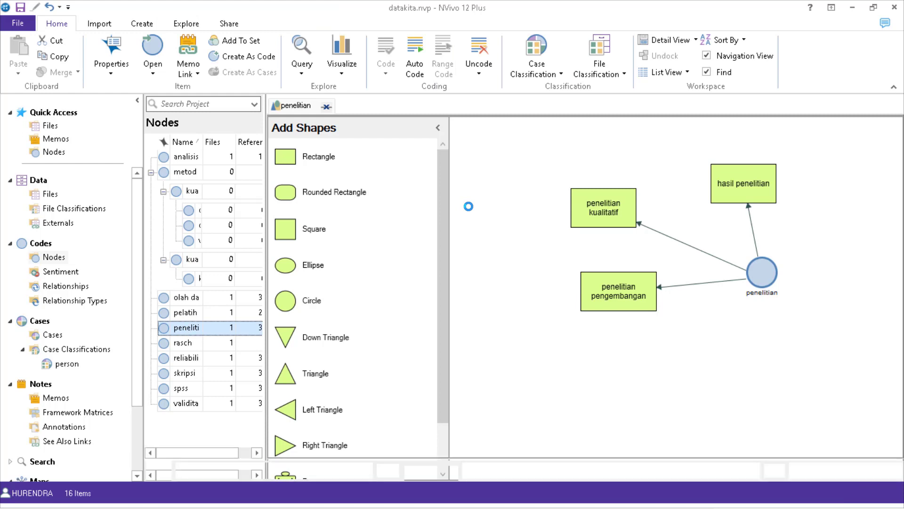
scroll(596, 209, down, 3)
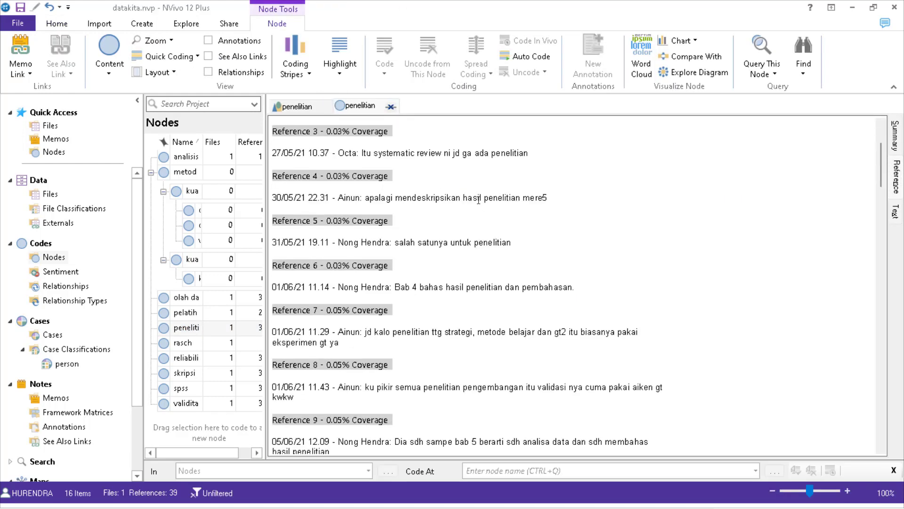
scroll(559, 243, down, 5)
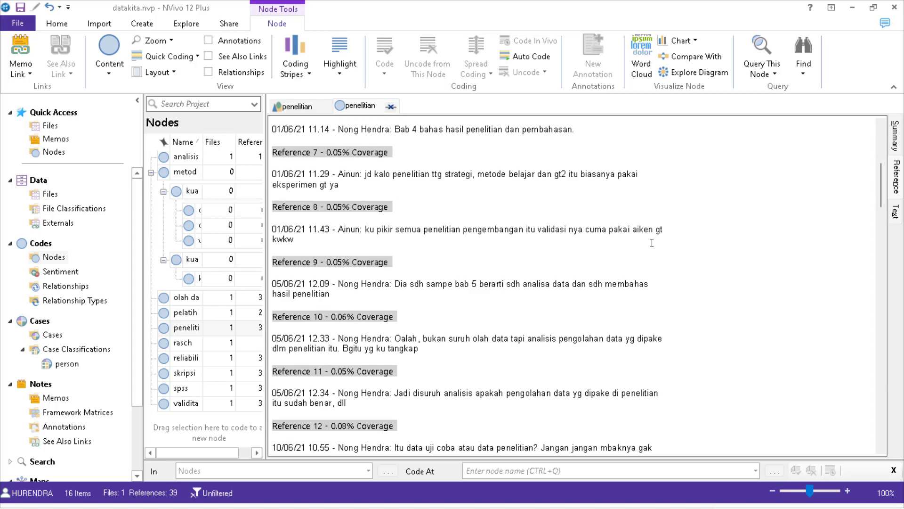
scroll(654, 242, down, 2)
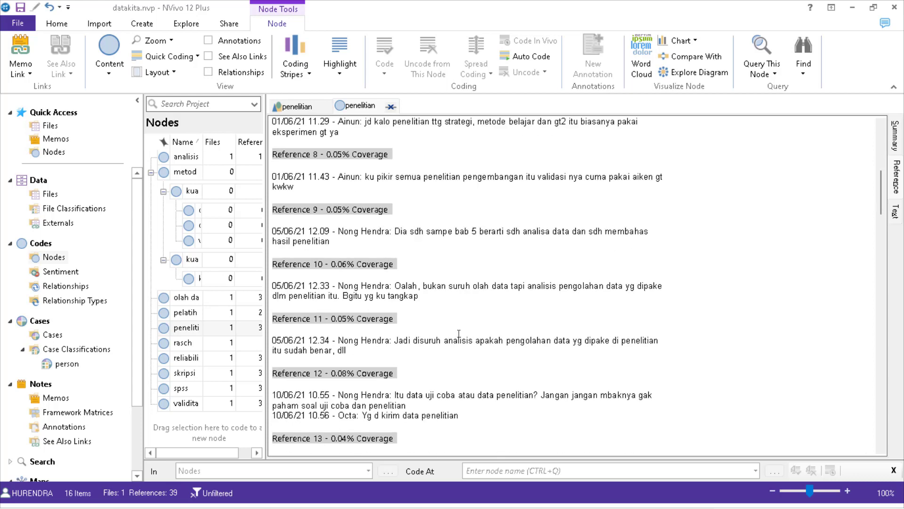
scroll(685, 262, down, 2)
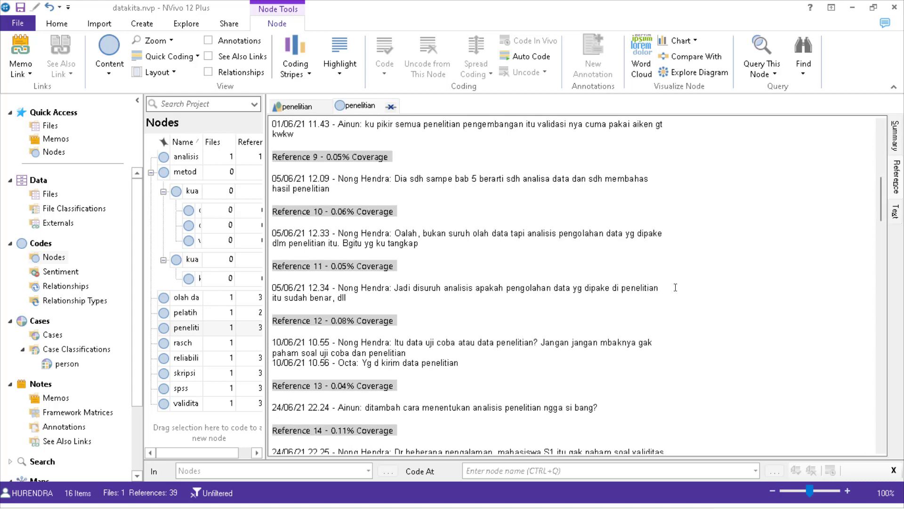
scroll(676, 287, down, 4)
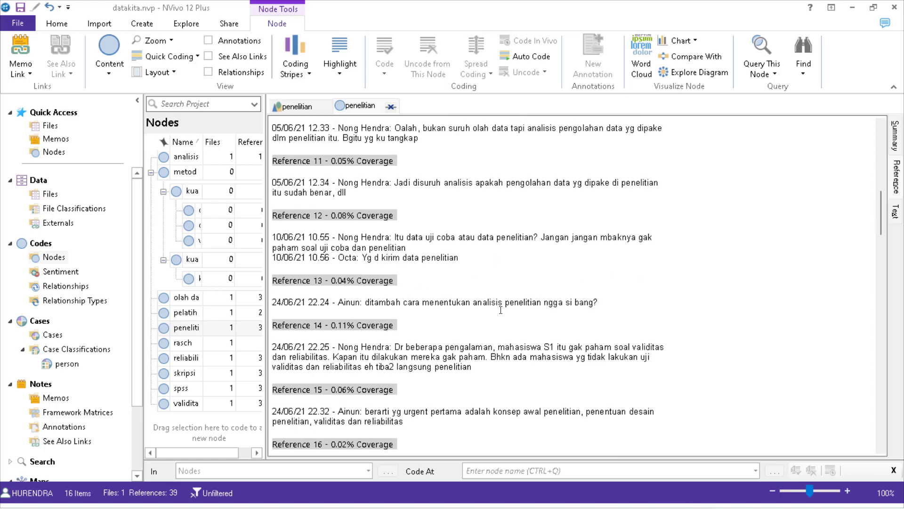
scroll(671, 288, down, 4)
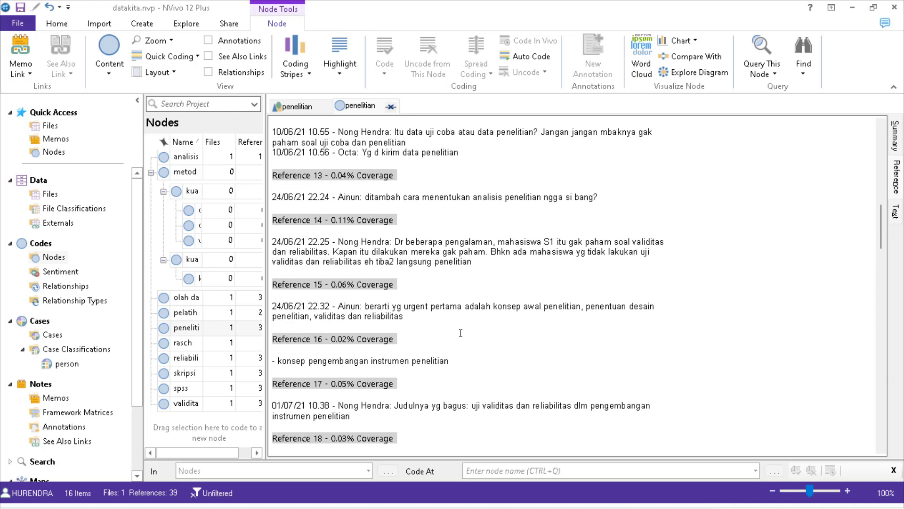
scroll(461, 333, down, 2)
scroll(518, 306, down, 2)
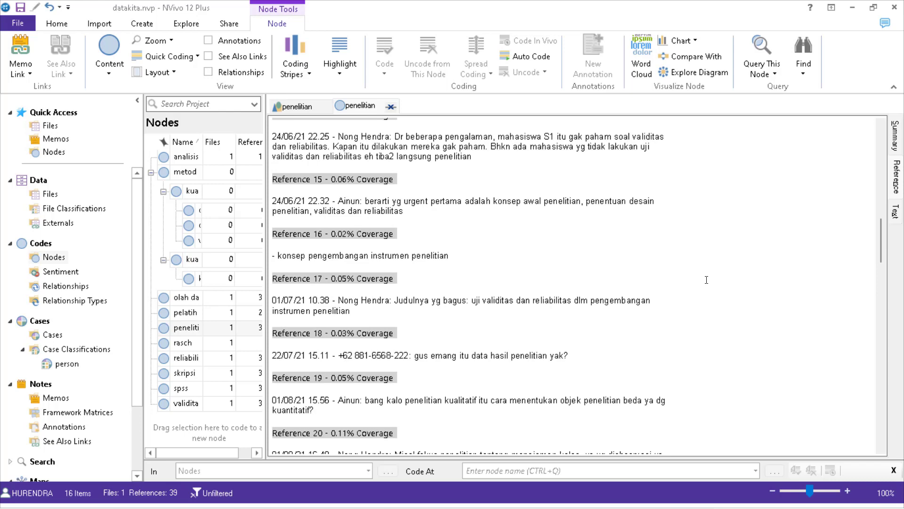
scroll(644, 359, up, 8)
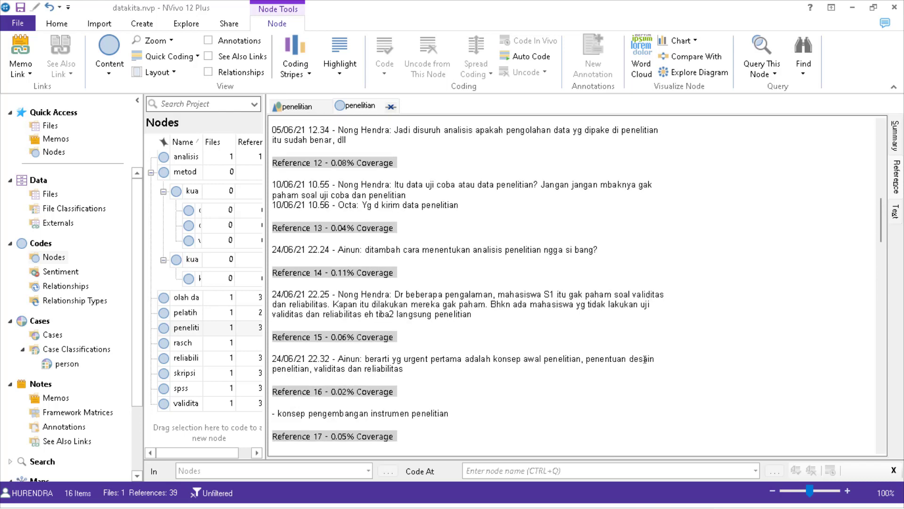
scroll(645, 357, up, 2)
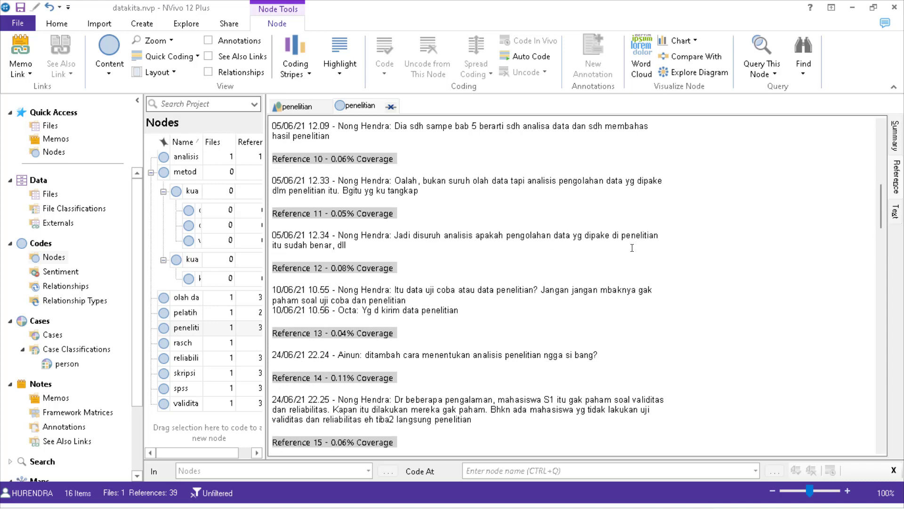
scroll(674, 303, down, 2)
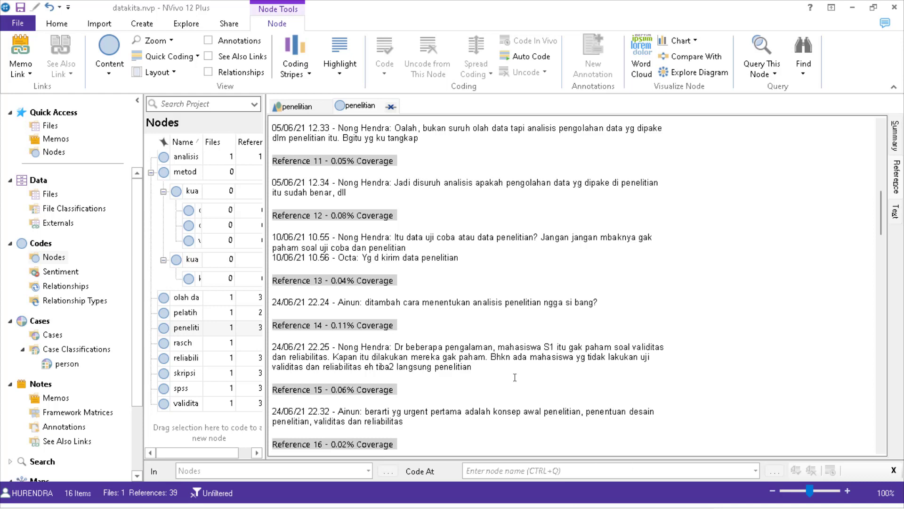
Step: Return to the concept map, add a fourth rectangle below "penelitian pengembangan" and label it "pengolahan data"
click(296, 107)
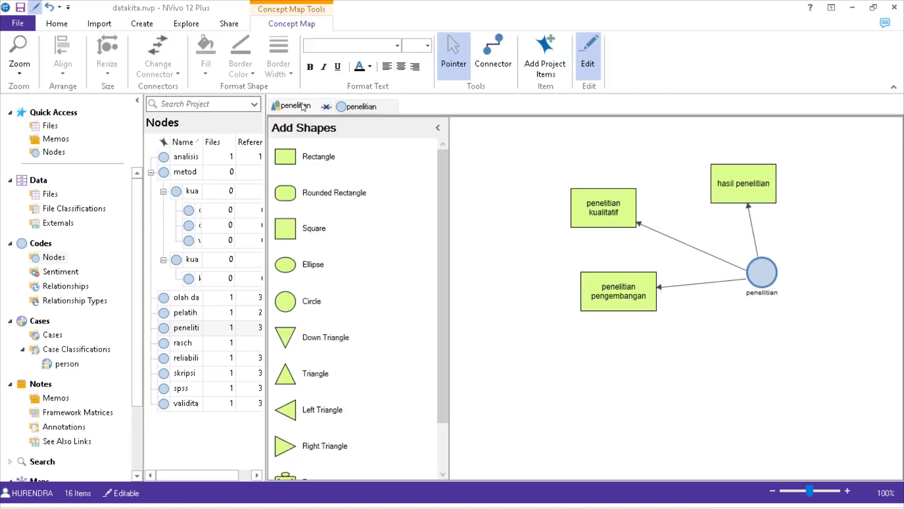
double_click(312, 160)
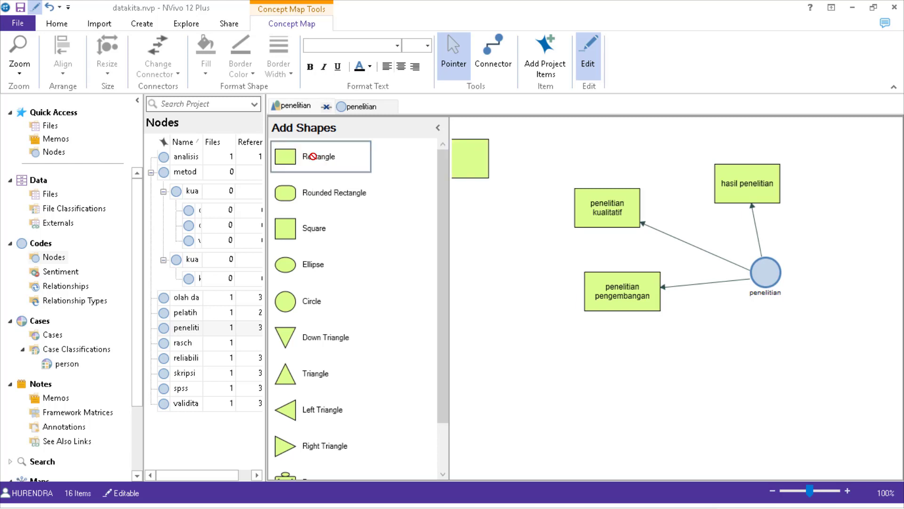
drag(481, 160, 665, 358)
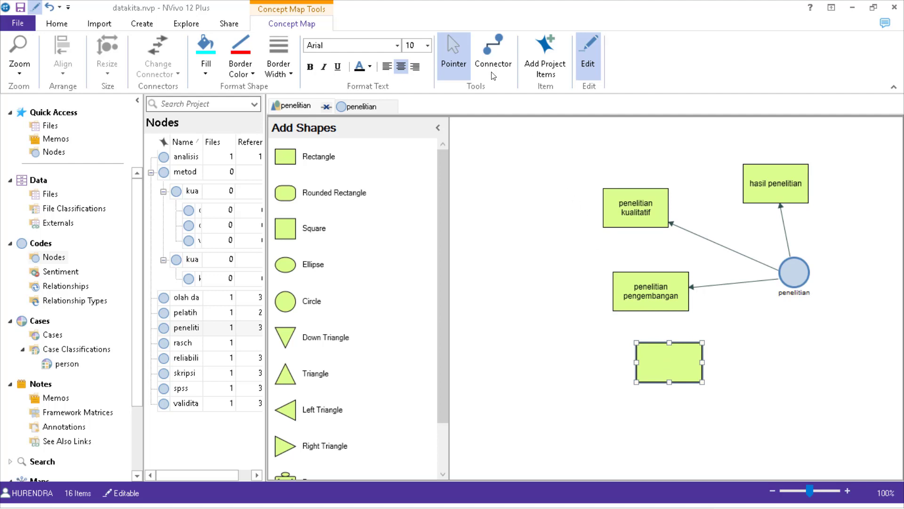
double_click(664, 363)
text(pengolahan data)
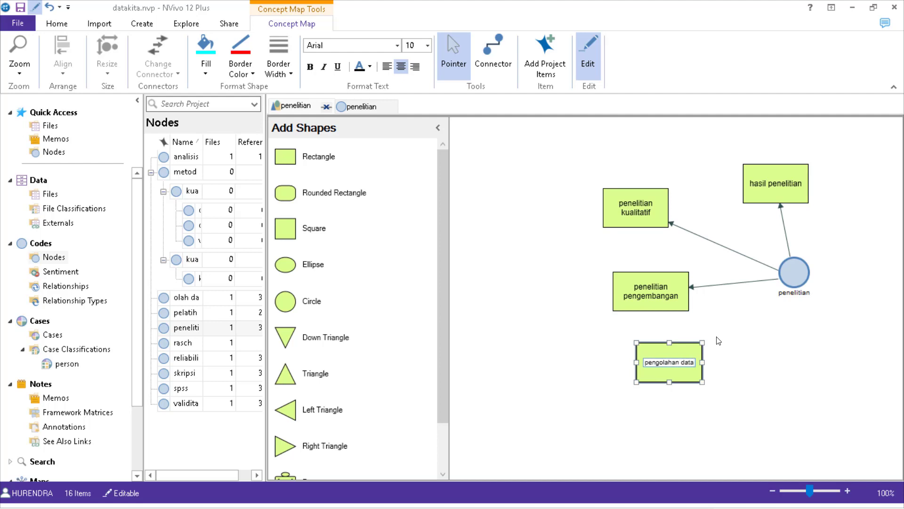
Step: Draw a connector from the "penelitian" node to the "pengolahan data" rectangle
click(494, 53)
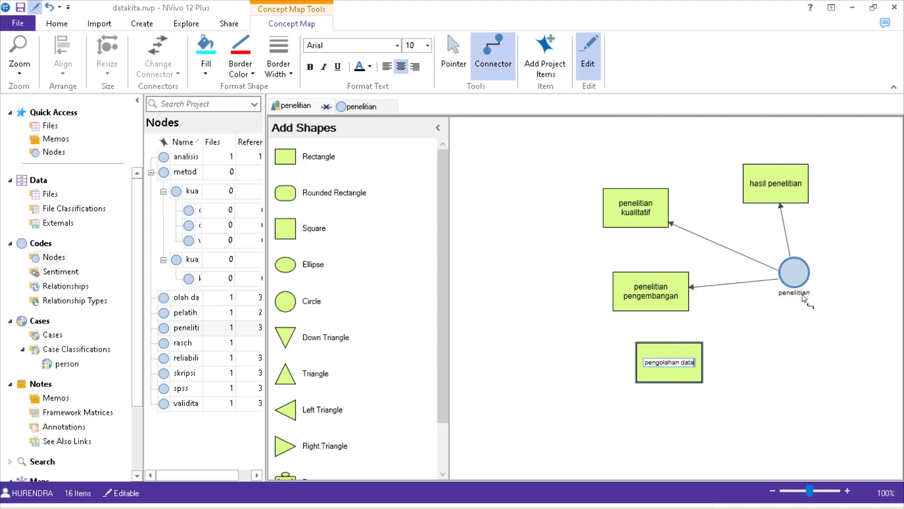
mouse_move(790, 267)
mouse_down()
mouse_move(758, 327)
mouse_move(692, 358)
mouse_up()
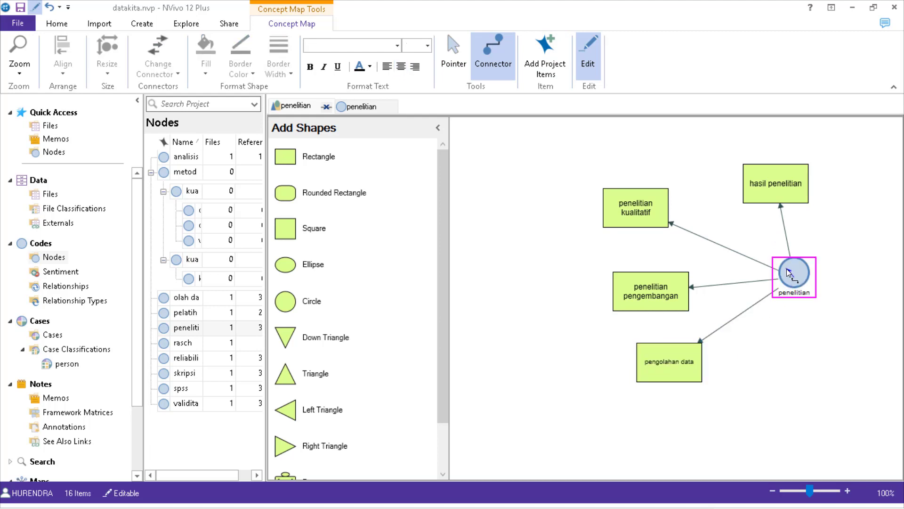
click(449, 64)
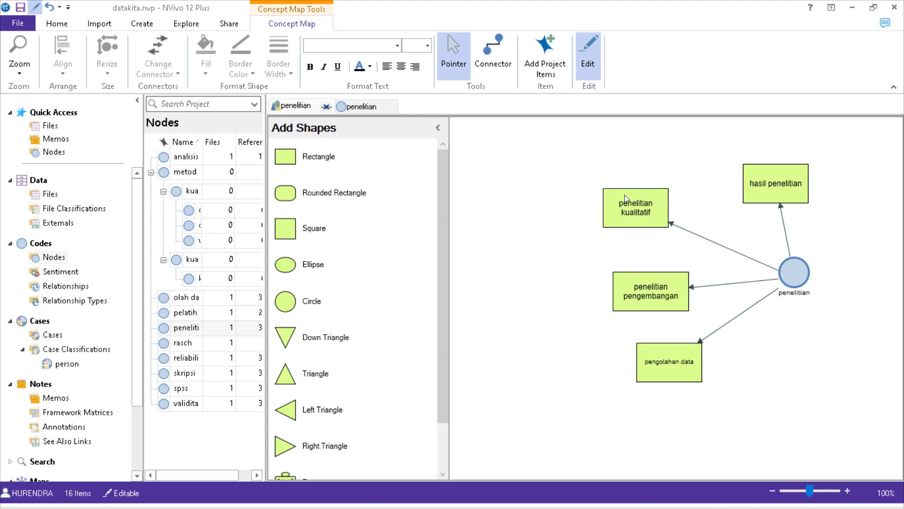
Step: Shift all four theme rectangles left, making "hasil penelitian" slightly wider, and place the "penelitian" node directly below "hasil penelitian"
drag(625, 194, 549, 171)
drag(760, 187, 669, 175)
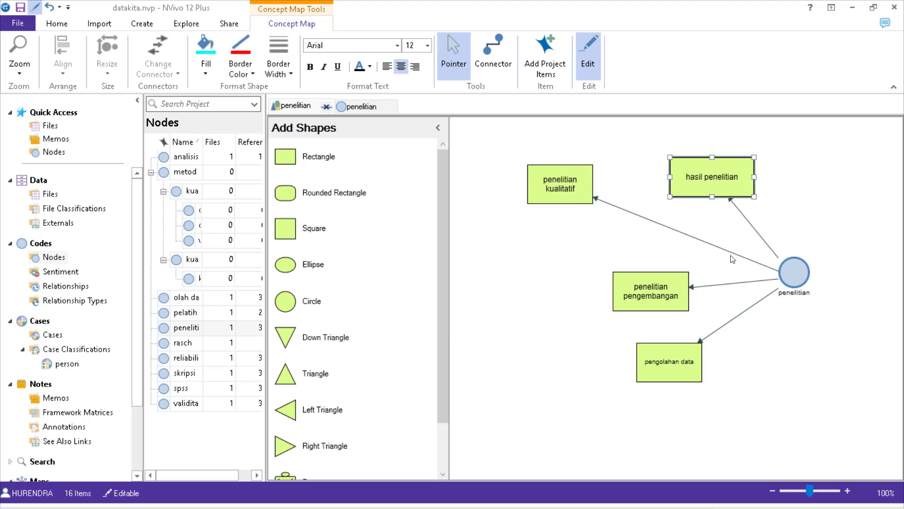
drag(636, 289, 574, 258)
drag(637, 360, 569, 326)
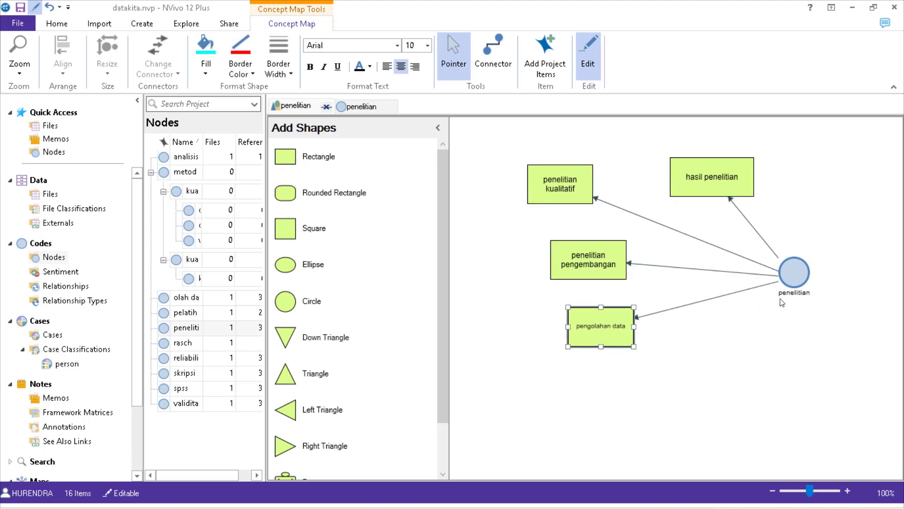
drag(783, 272, 713, 259)
click(750, 318)
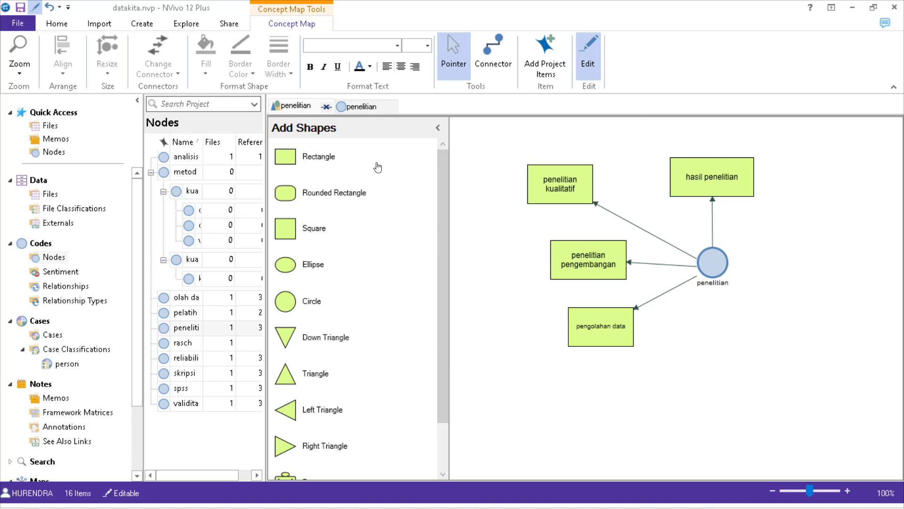
Step: Check the "penelitian" node's references for another theme and add a fifth rectangle to the concept map below "pengolahan data"
click(368, 108)
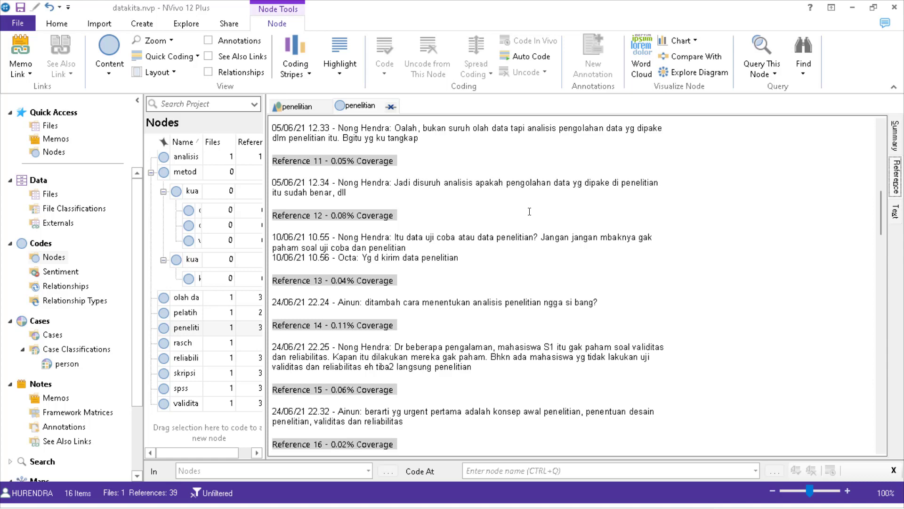
scroll(530, 216, down, 1)
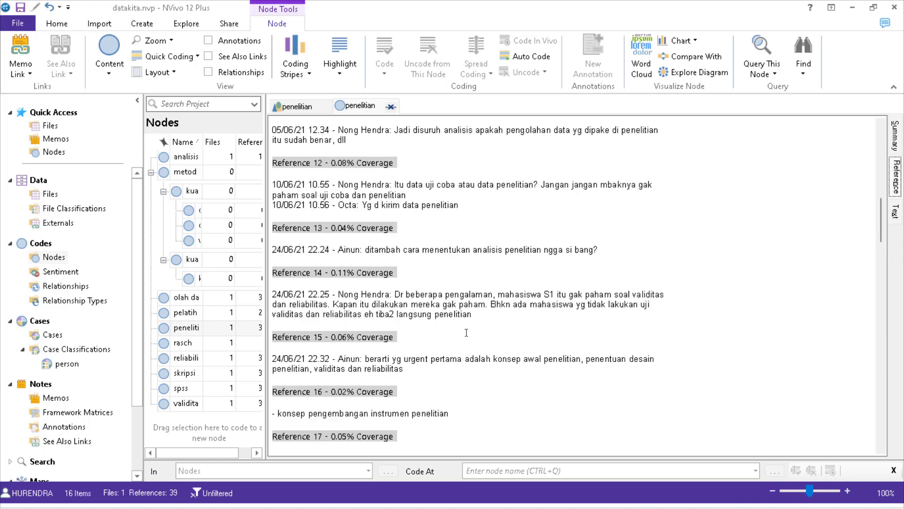
click(290, 108)
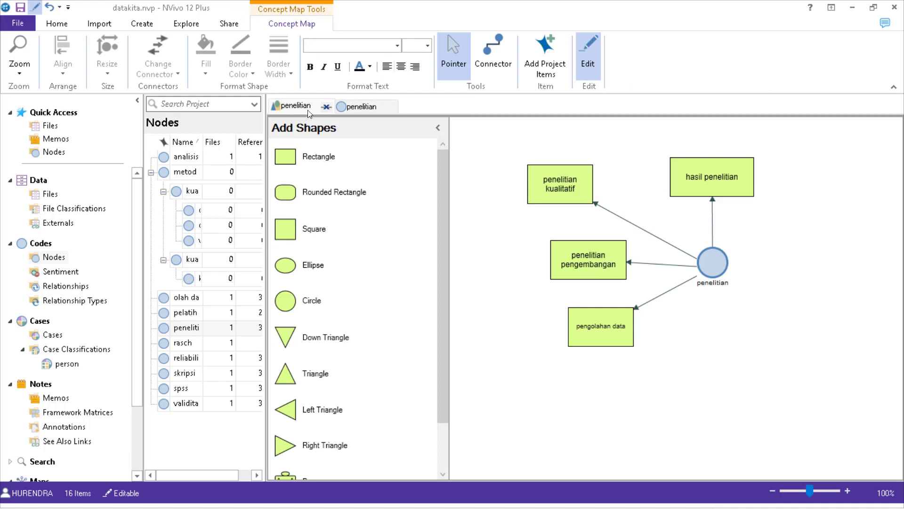
click(310, 158)
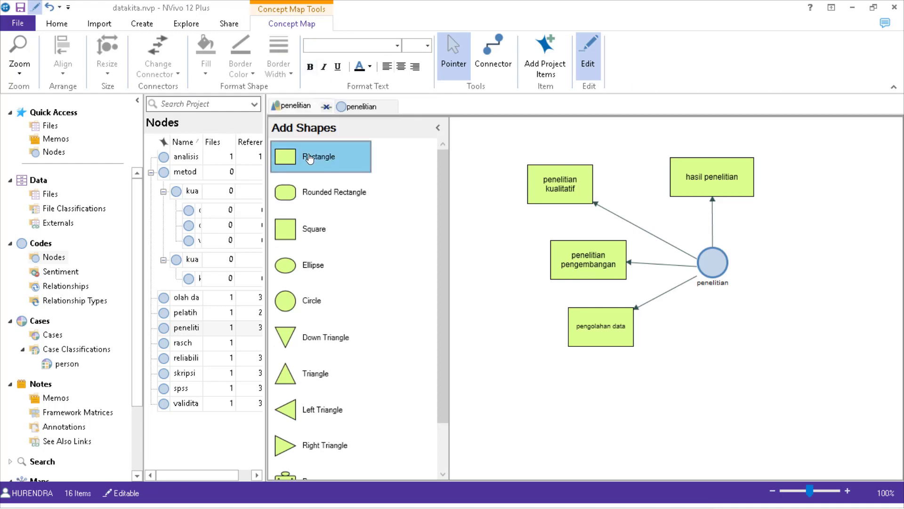
drag(310, 159, 658, 389)
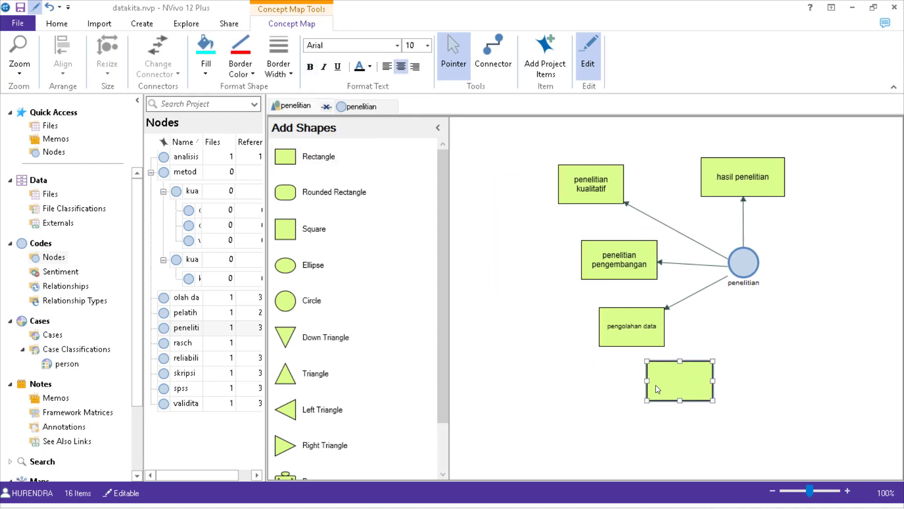
Step: Draw a connector from the "penelitian" node to the blank fifth rectangle
click(493, 55)
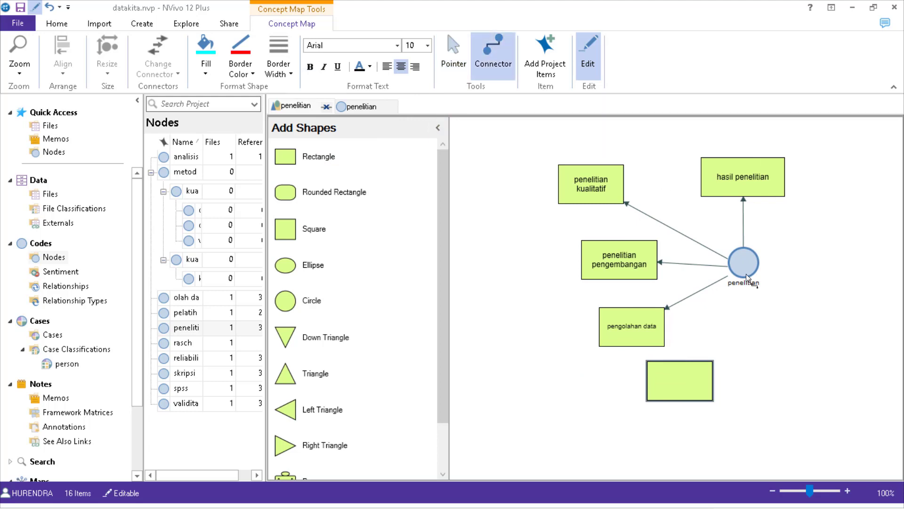
drag(741, 271, 692, 368)
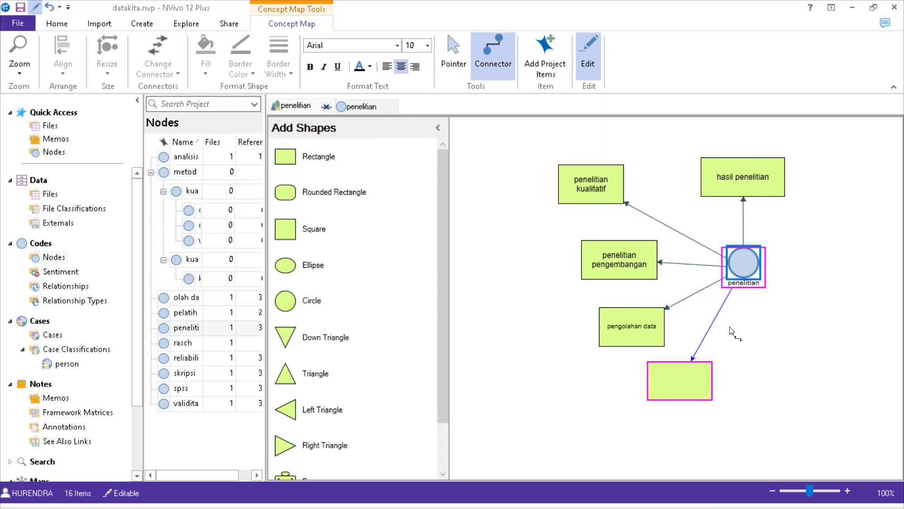
click(453, 53)
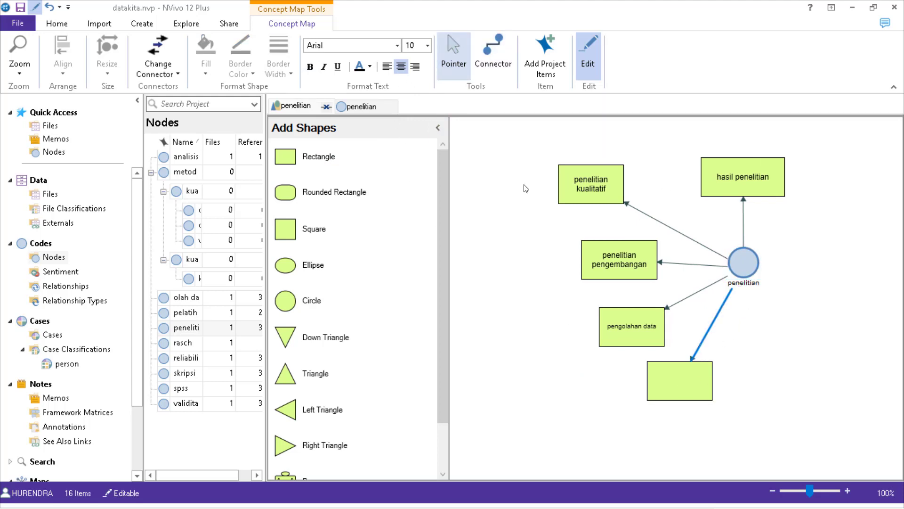
Step: Label the fifth rectangle "analisis data" and add a blank sixth rectangle to the right of it
double_click(668, 380)
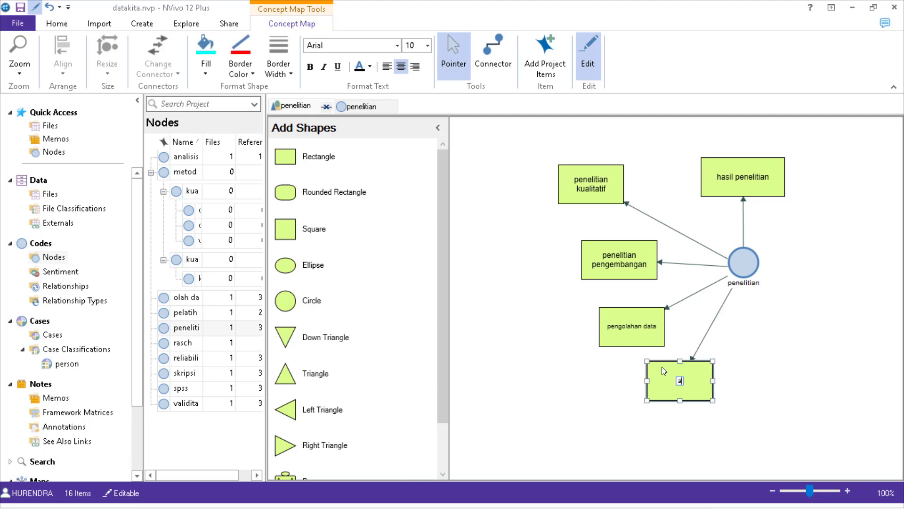
text(analisis data)
click(822, 335)
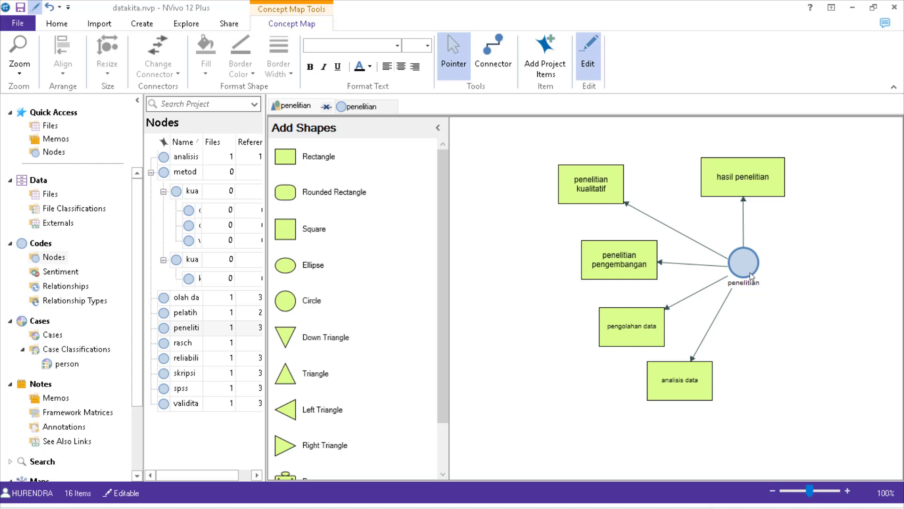
double_click(335, 171)
drag(493, 172, 823, 357)
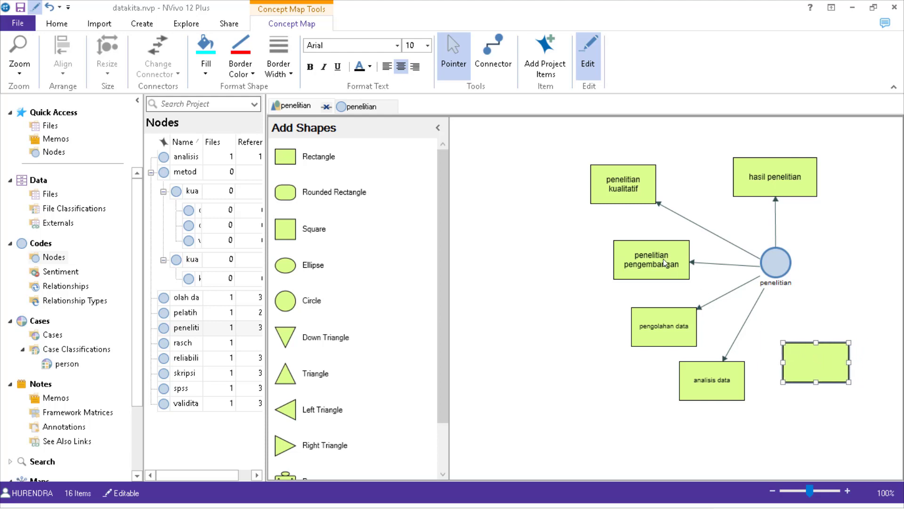
Step: Move "penelitian kualitatif", "hasil penelitian", "penelitian pengembangan" and "pengolahan data" farther left into a rough column, with "hasil penelitian" uppermost
drag(605, 187, 553, 196)
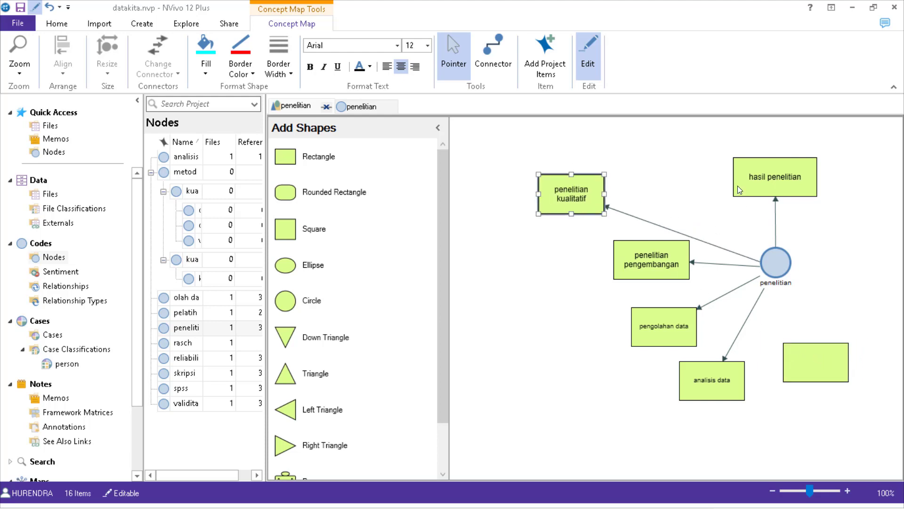
drag(737, 186, 640, 173)
drag(631, 265, 526, 266)
drag(556, 204, 542, 204)
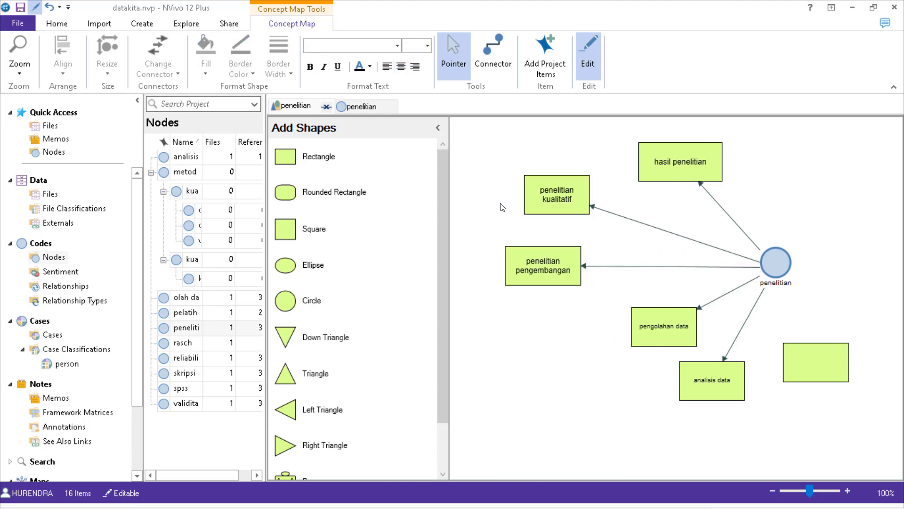
drag(604, 158, 574, 150)
drag(678, 329, 604, 320)
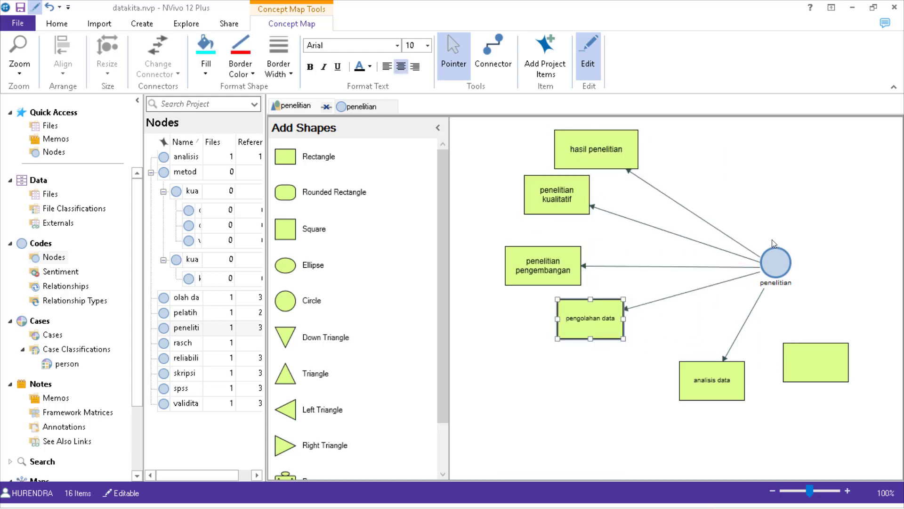
Step: Move the "penelitian" node nearer the left column, and bring "analisis data" and the blank sixth rectangle closer below it
drag(777, 260, 651, 229)
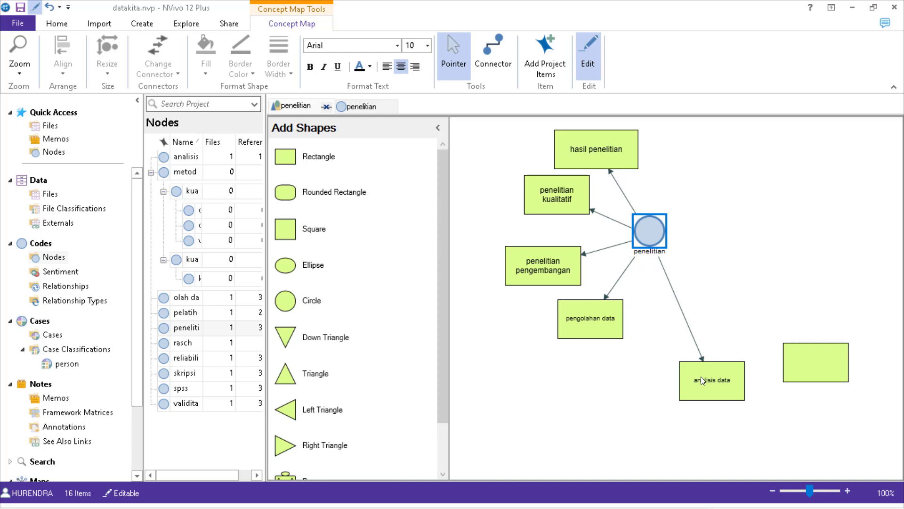
drag(700, 377, 636, 377)
drag(792, 352, 711, 313)
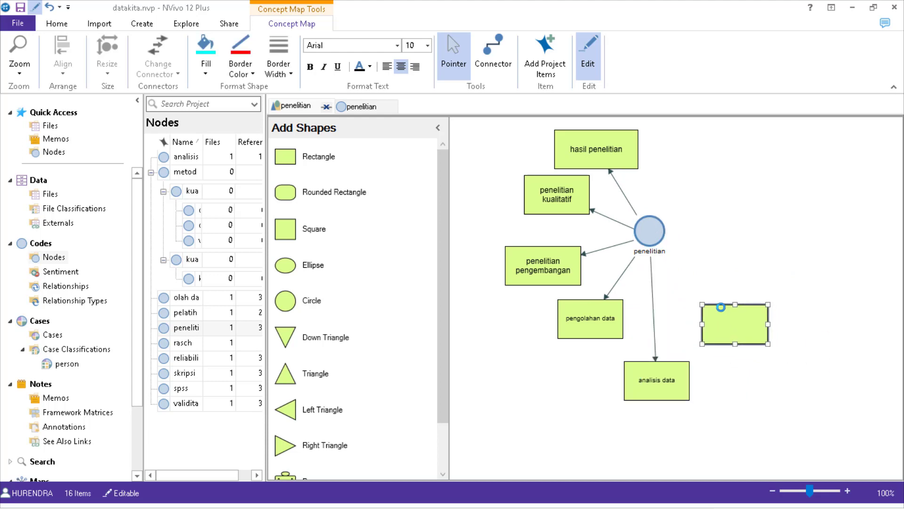
Step: Connect the "penelitian" node to the blank sixth rectangle and label it "validitas dan reliabilitas"
click(496, 58)
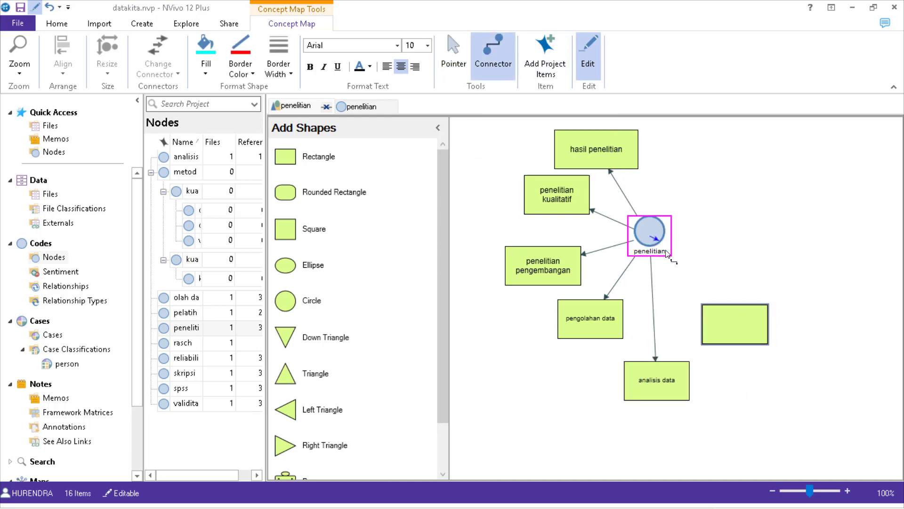
drag(667, 253, 727, 312)
click(454, 58)
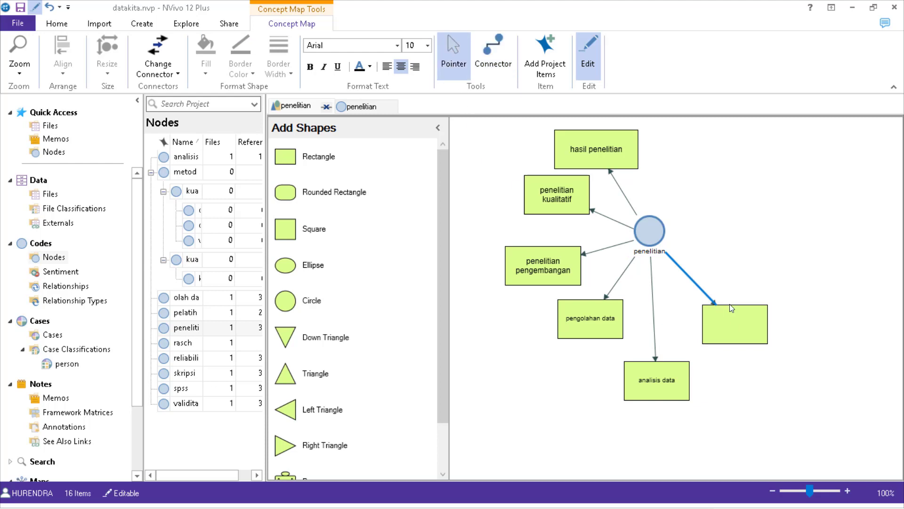
double_click(733, 329)
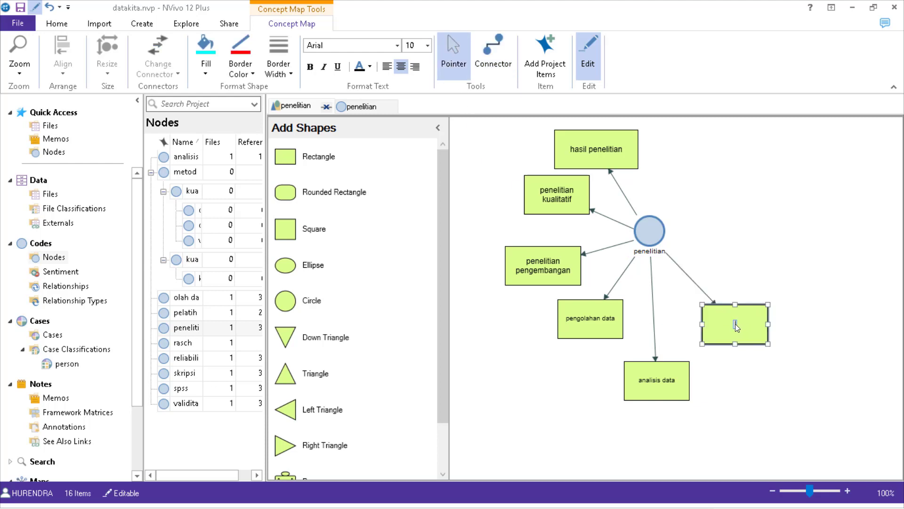
text(validitas dan reliabilitas)
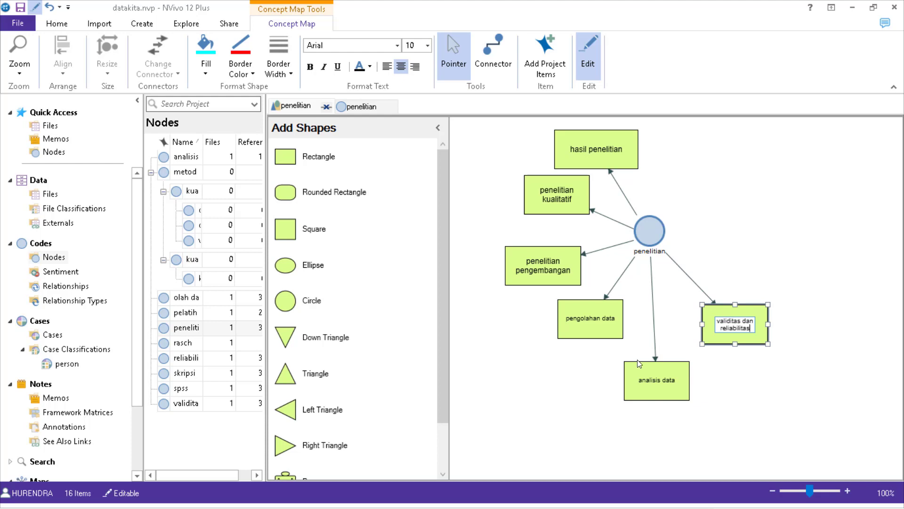
Step: Set the font size of "pengolahan data", "analisis data" and "validitas dan reliabilitas" to 12
double_click(591, 327)
click(427, 45)
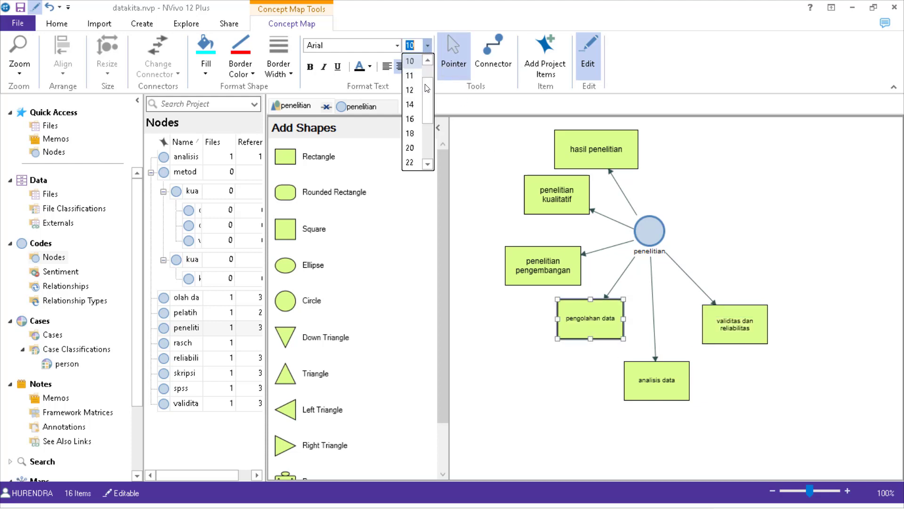
click(412, 88)
click(647, 381)
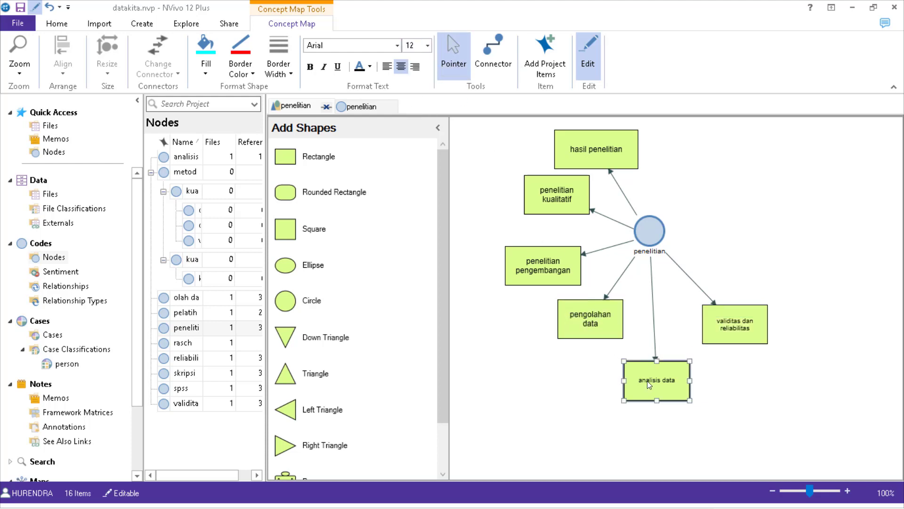
click(427, 46)
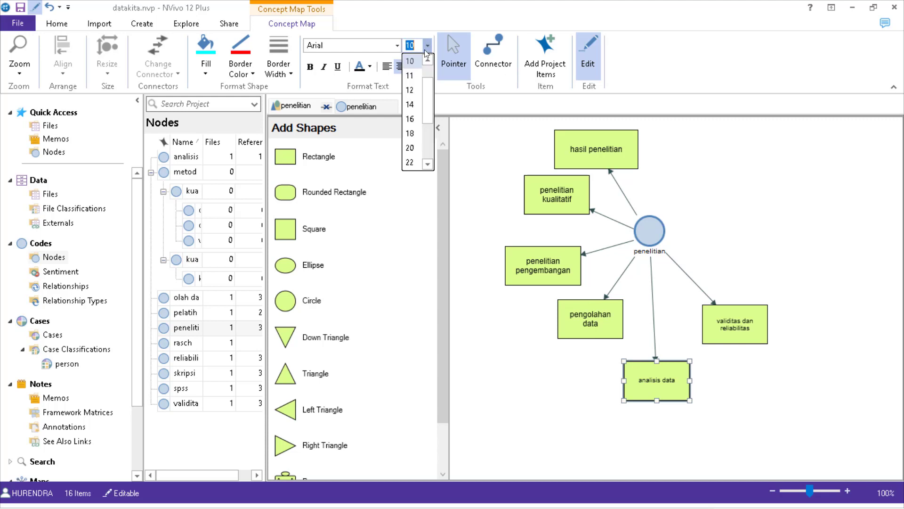
click(411, 90)
click(753, 309)
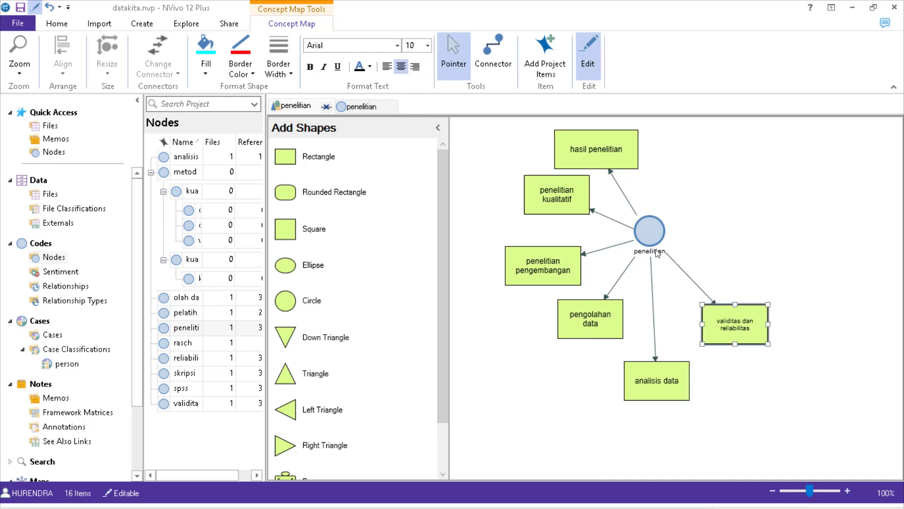
click(427, 46)
click(411, 89)
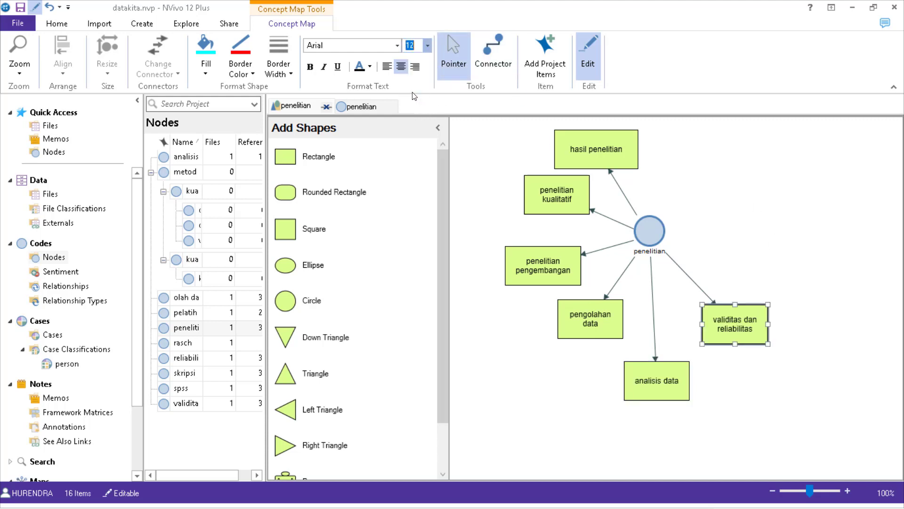
Step: Center "hasil penelitian" above the "penelitian" node and shift the node slightly lower in the concept map
drag(623, 143, 673, 156)
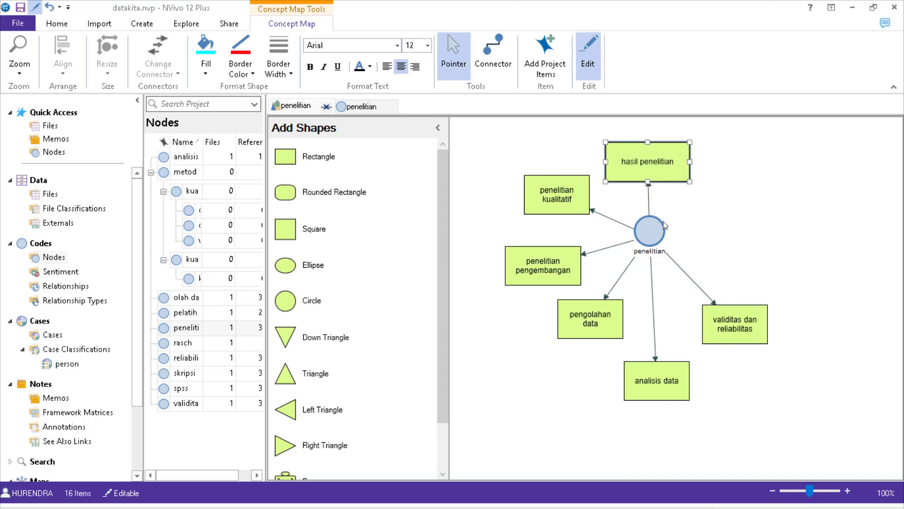
drag(654, 238, 661, 259)
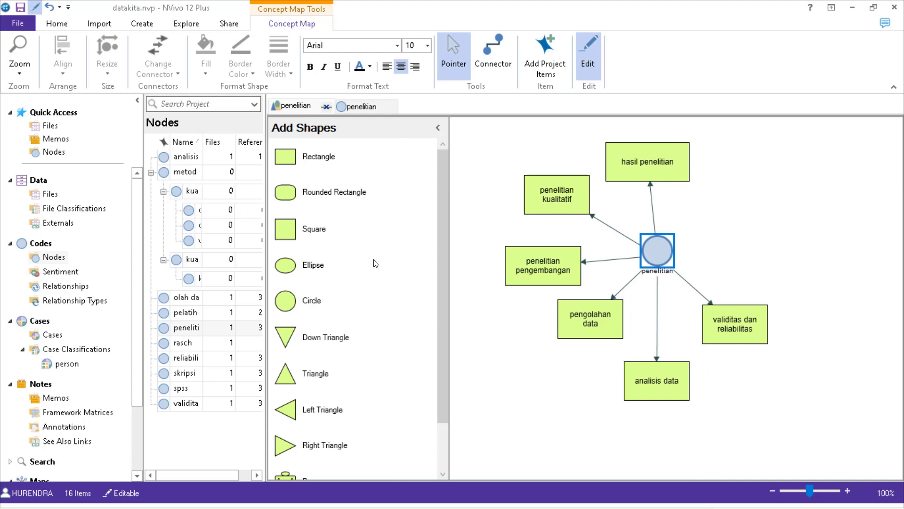
drag(671, 162, 682, 165)
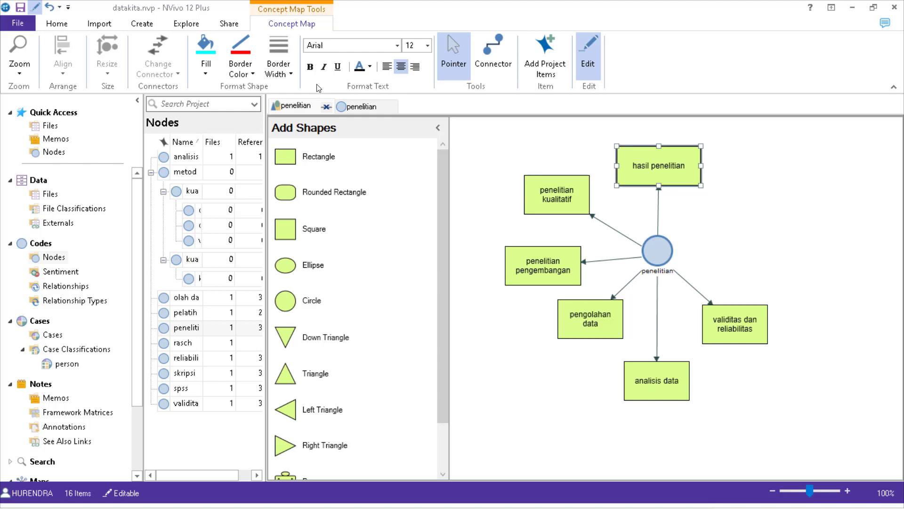
click(787, 218)
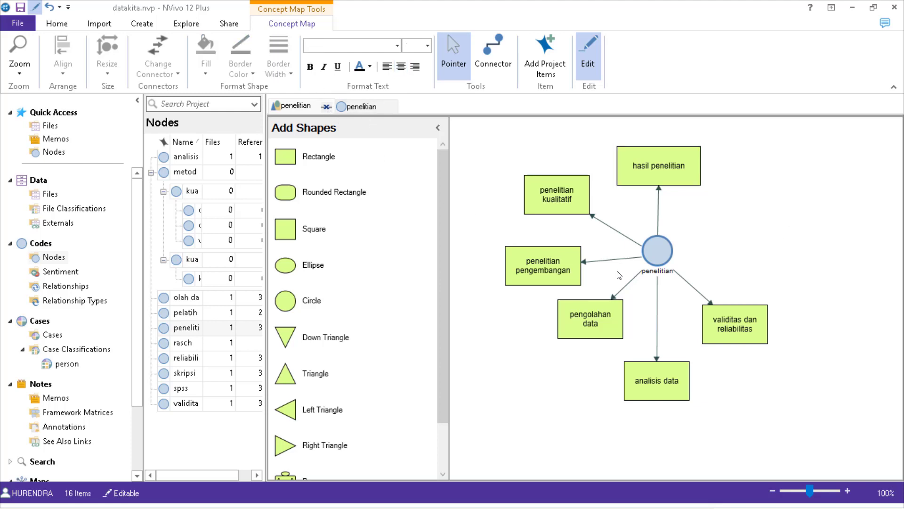
Step: Export the concept map to the Desktop as a JPEG file named "penelitian"
right_click(766, 193)
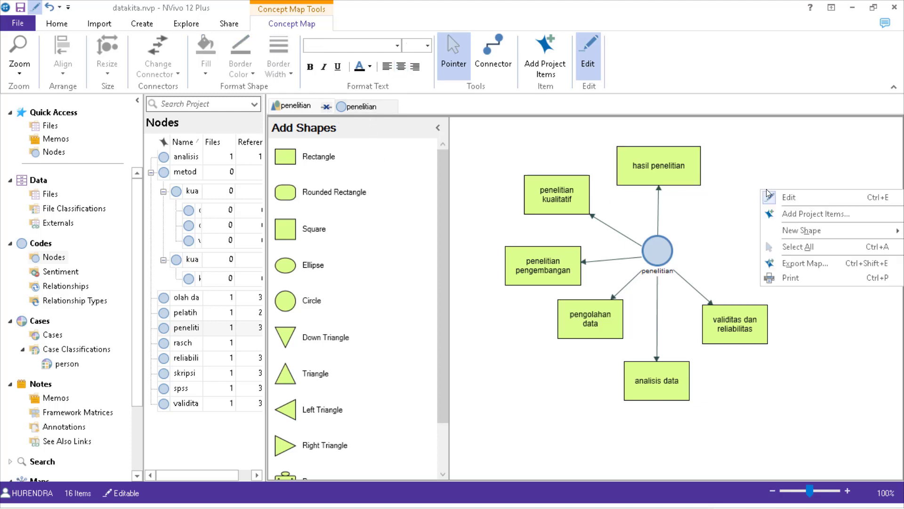
click(788, 263)
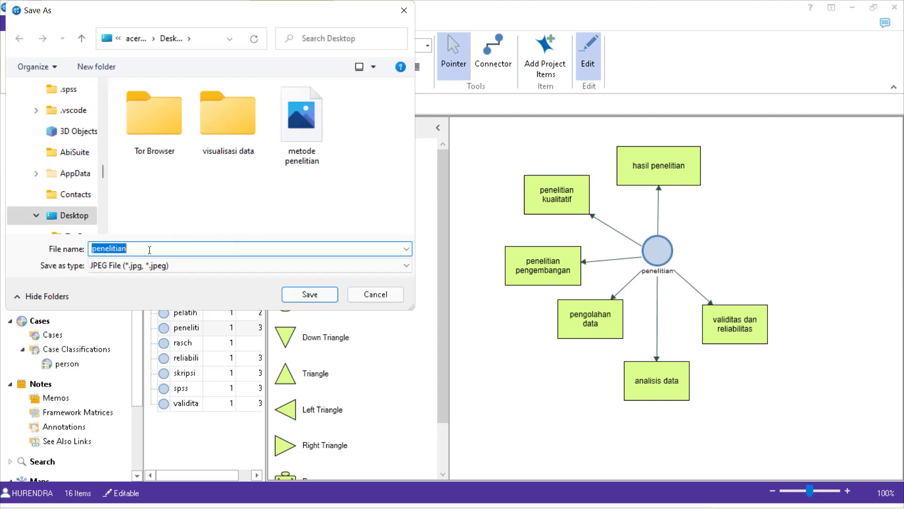
click(148, 250)
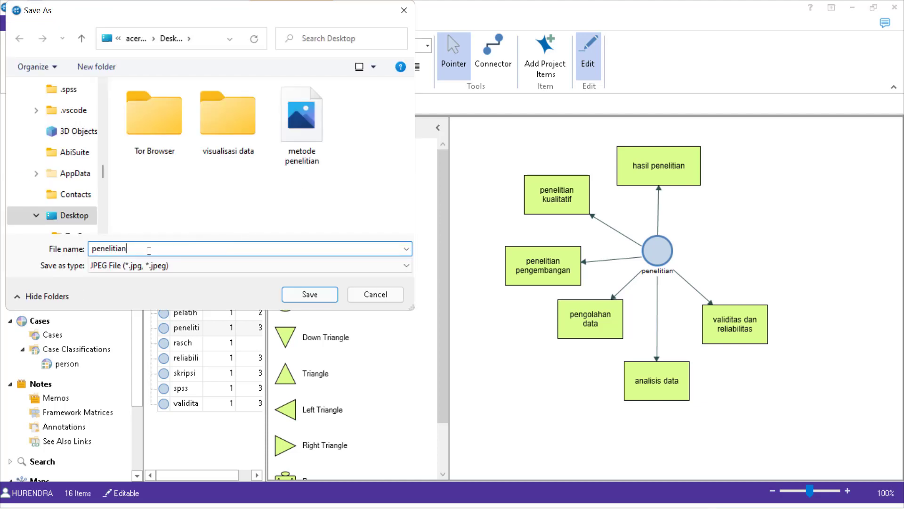
click(316, 293)
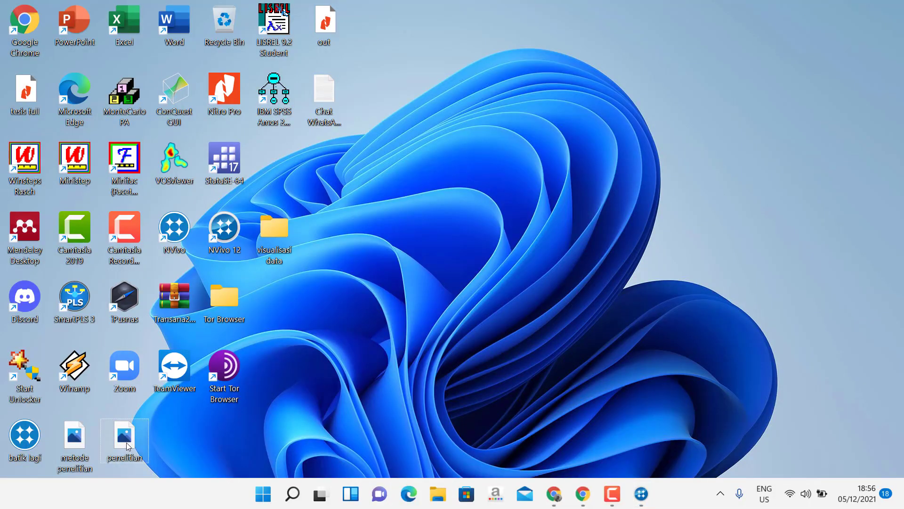
Step: Open the exported "penelitian" image from the desktop to check it, close it and return to NVivo
double_click(124, 438)
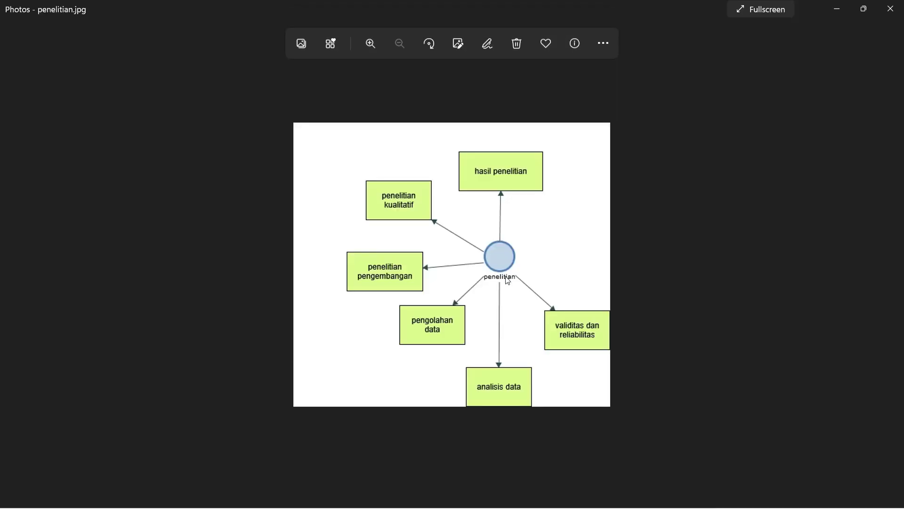
click(894, 17)
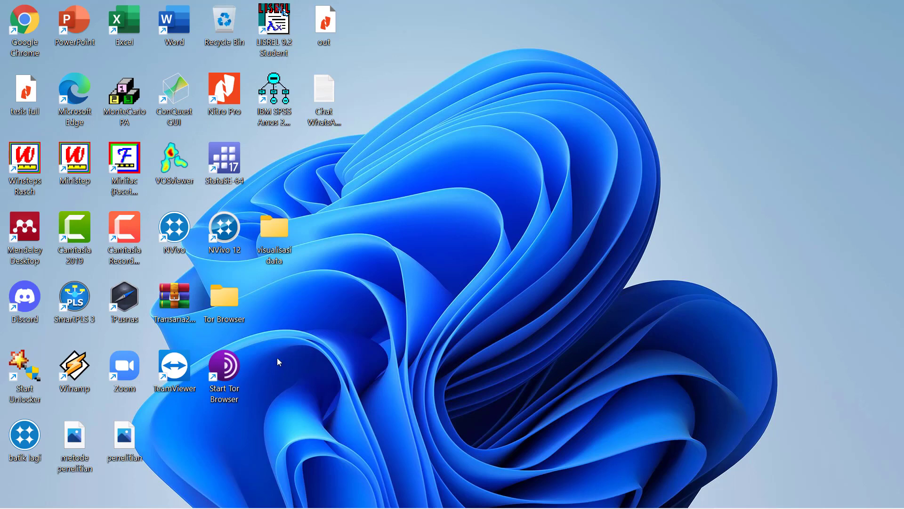
mouse_move(544, 490)
click(641, 494)
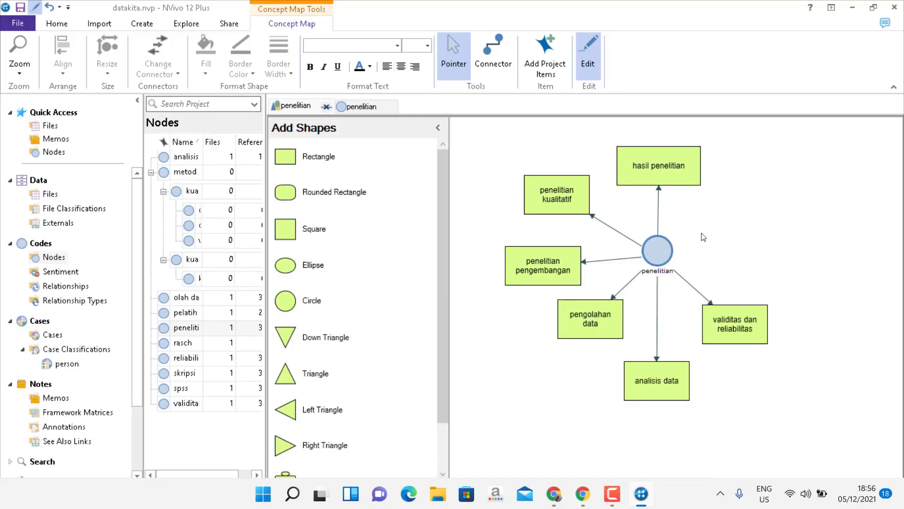
Step: Close the open "penelitian" node and the "penelitian" concept map
click(390, 107)
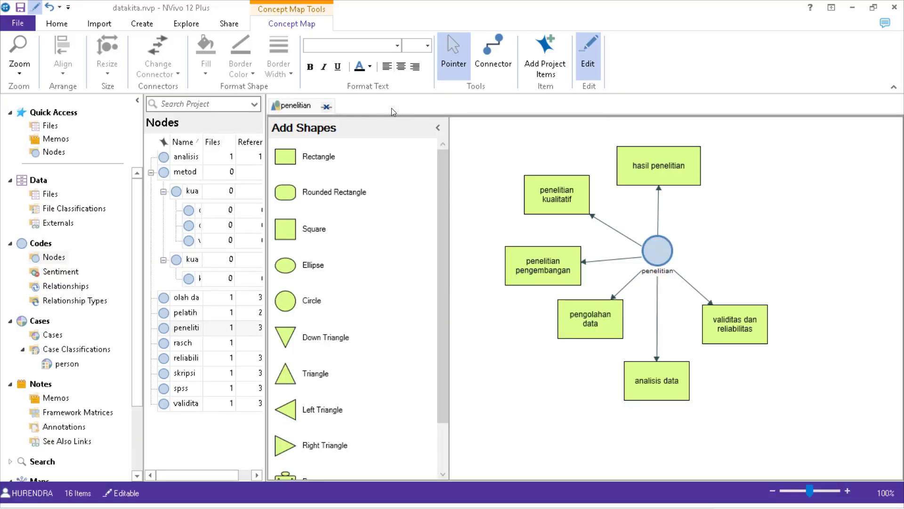
click(326, 107)
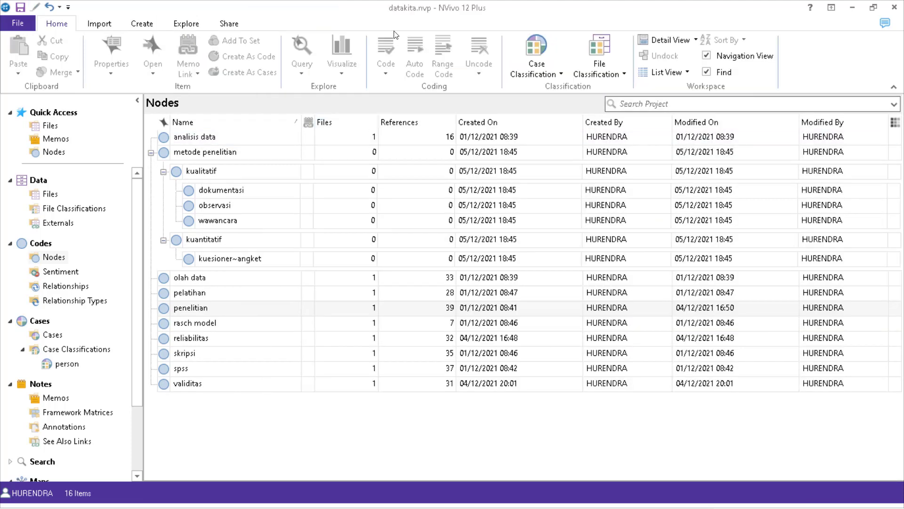
Step: Look through the project's files, nodes and cases, and create a project map named "metode penelitian 1"
click(187, 24)
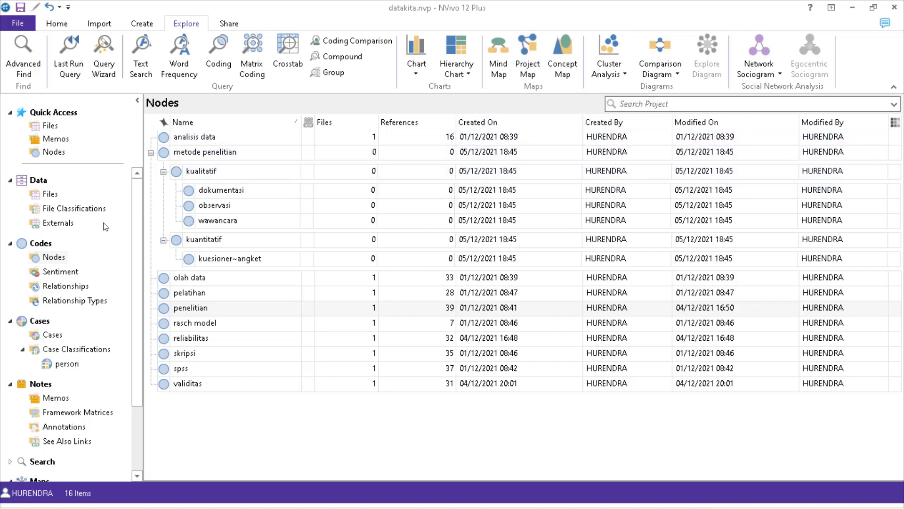
click(59, 199)
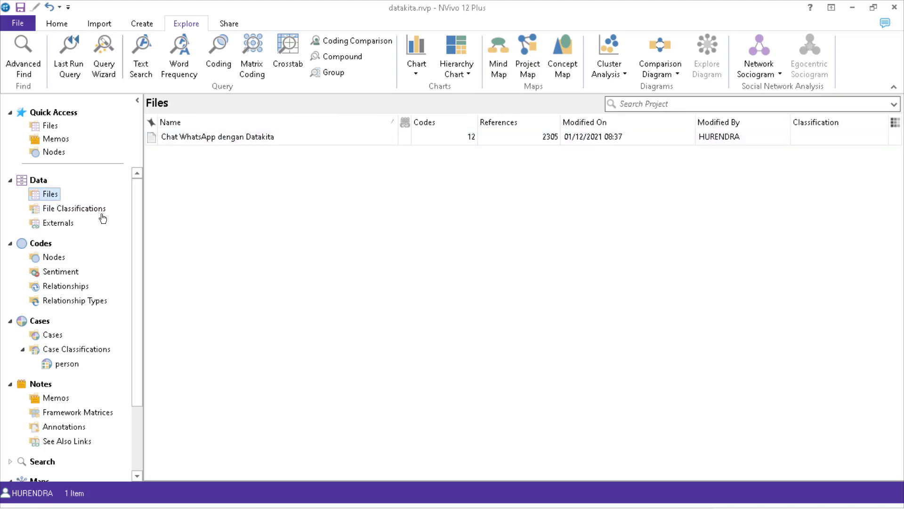
click(53, 257)
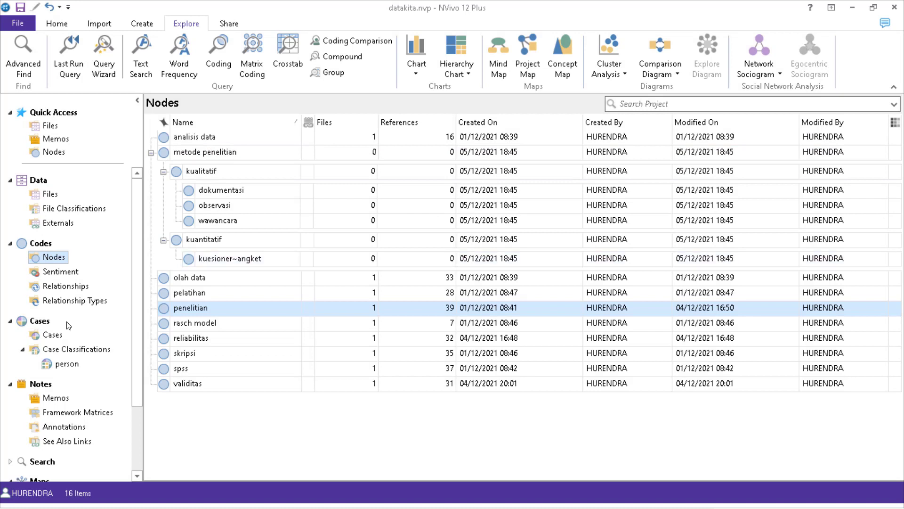
click(54, 335)
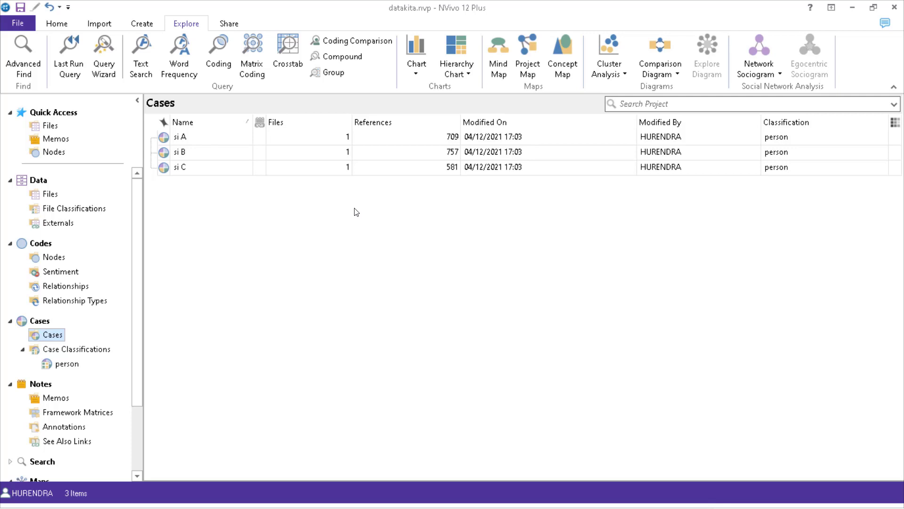
click(496, 214)
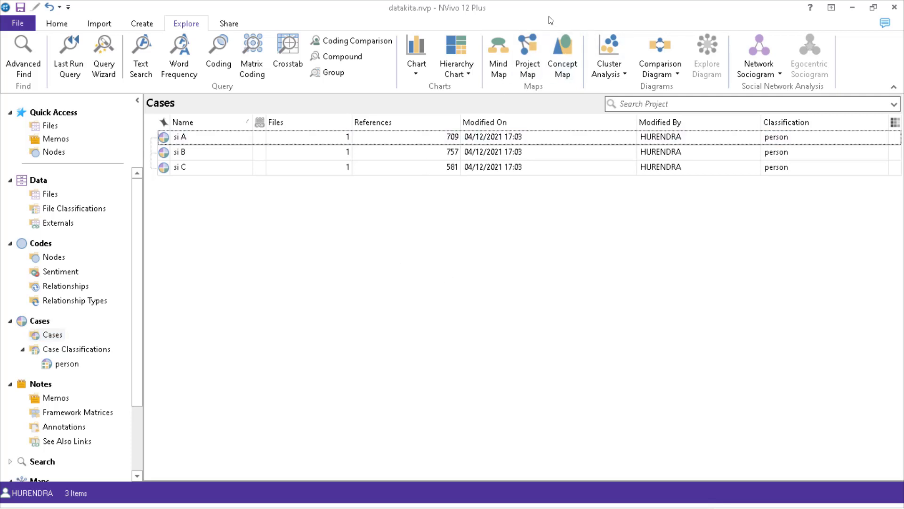
click(529, 67)
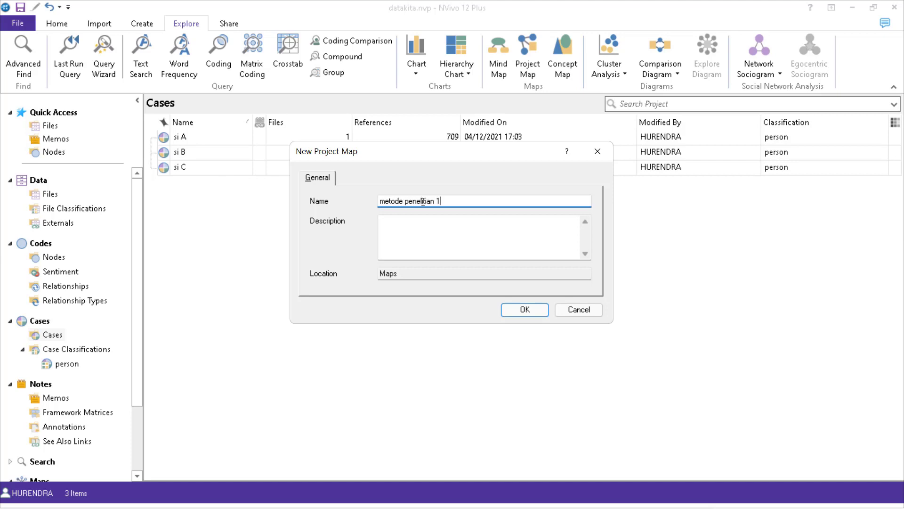
click(524, 309)
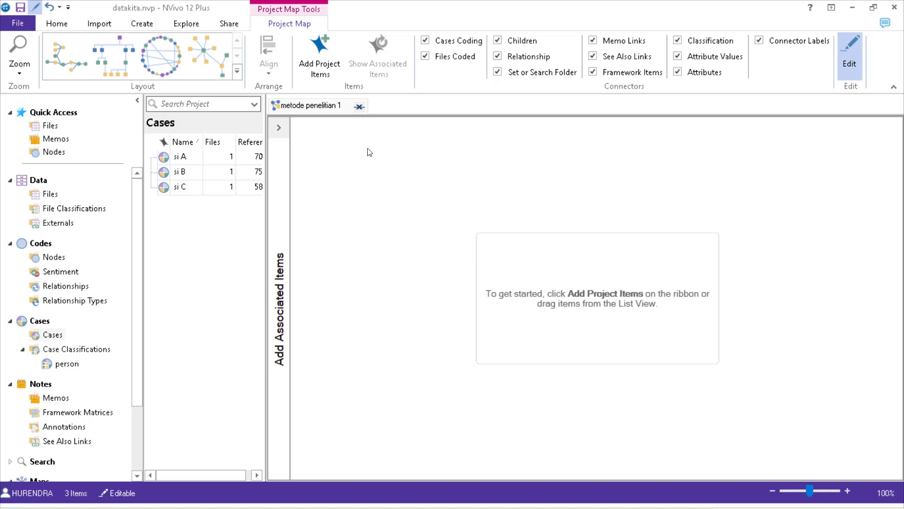
Step: Add the file "Chat WhatsApp dengan Datakita" to the project map and move it up and left of the center
click(314, 62)
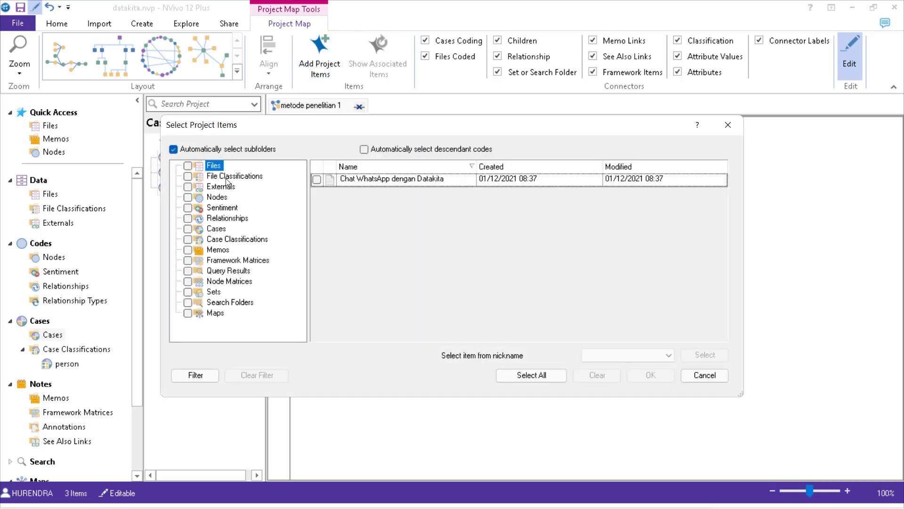
click(316, 180)
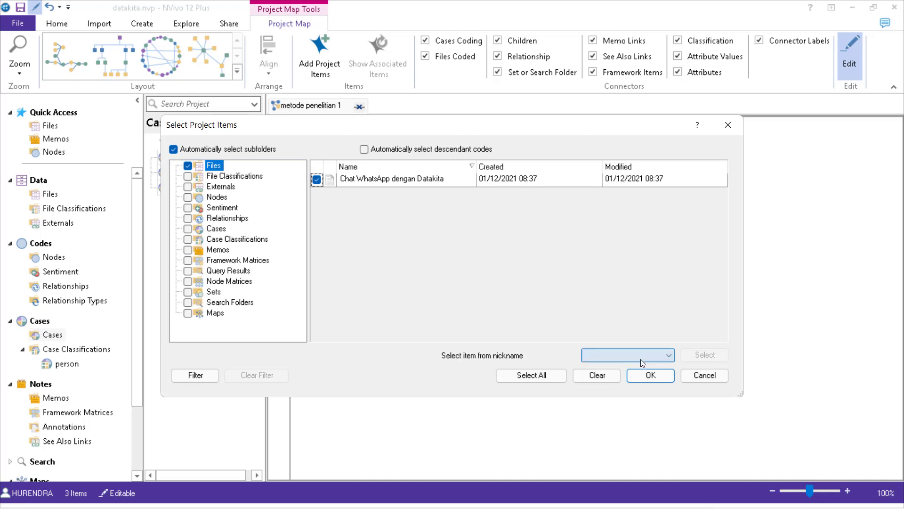
click(647, 374)
drag(598, 283, 512, 214)
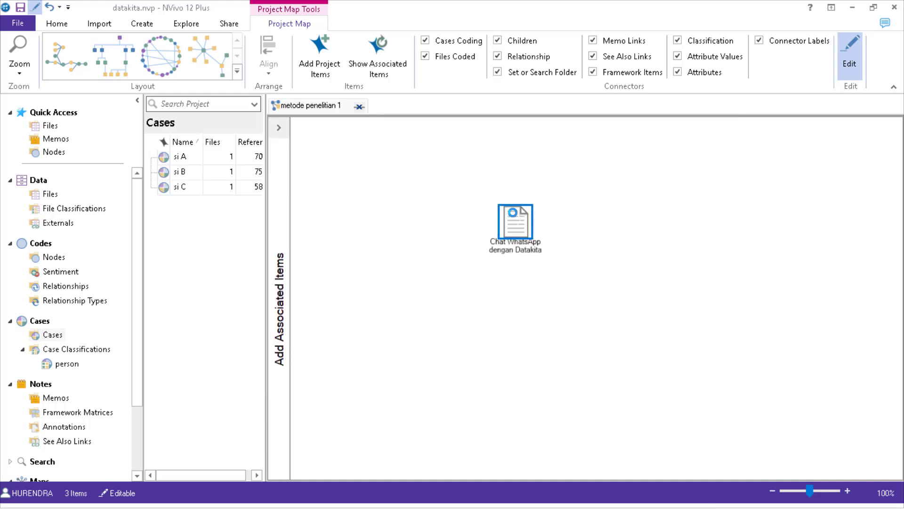
Step: Add the nodes "analisis data", "olah data", "pelatihan", "penelitian", "reliabilitas" and "validitas" to the project map
click(65, 260)
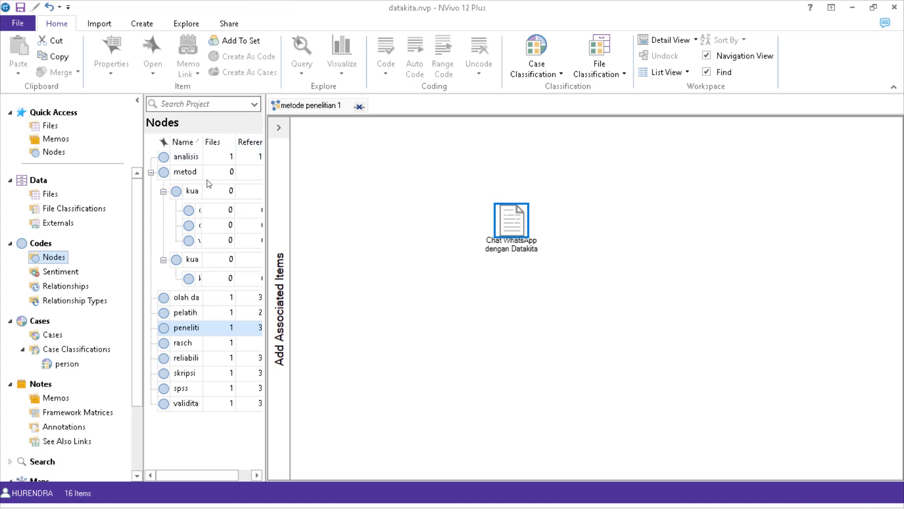
click(450, 206)
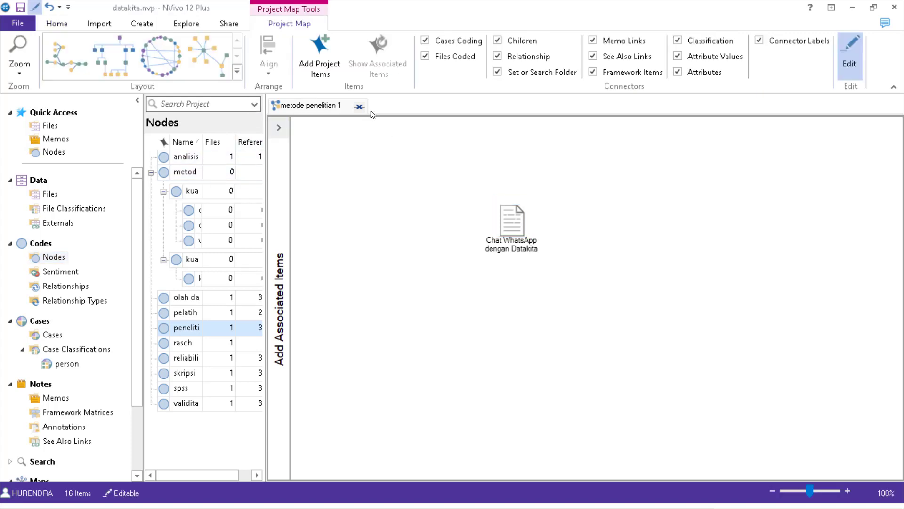
click(315, 67)
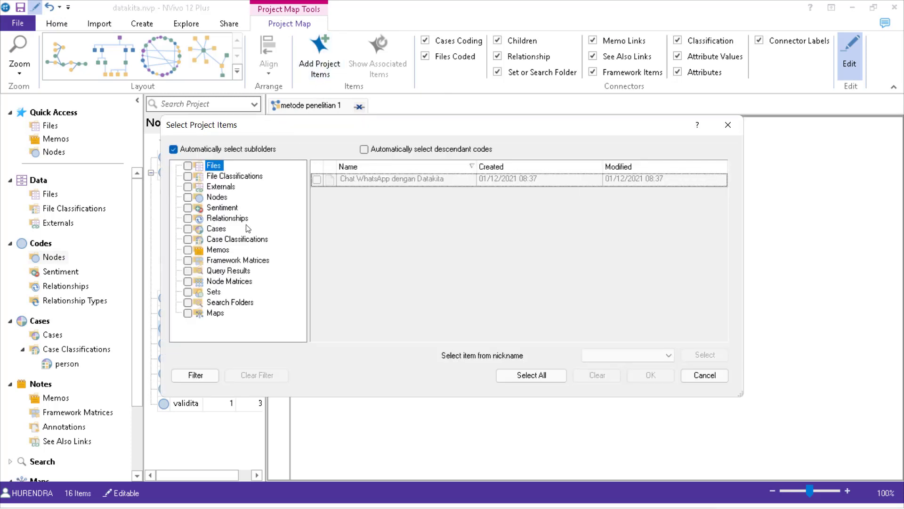
click(215, 200)
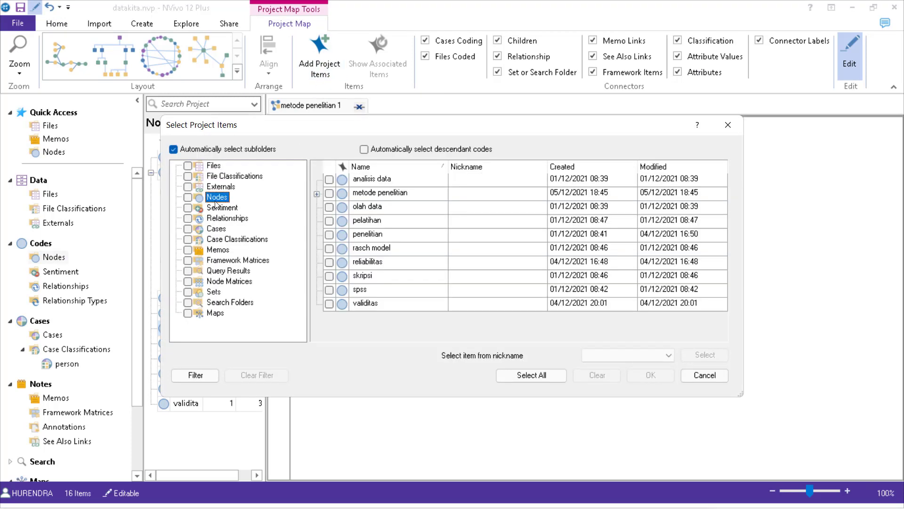
click(317, 194)
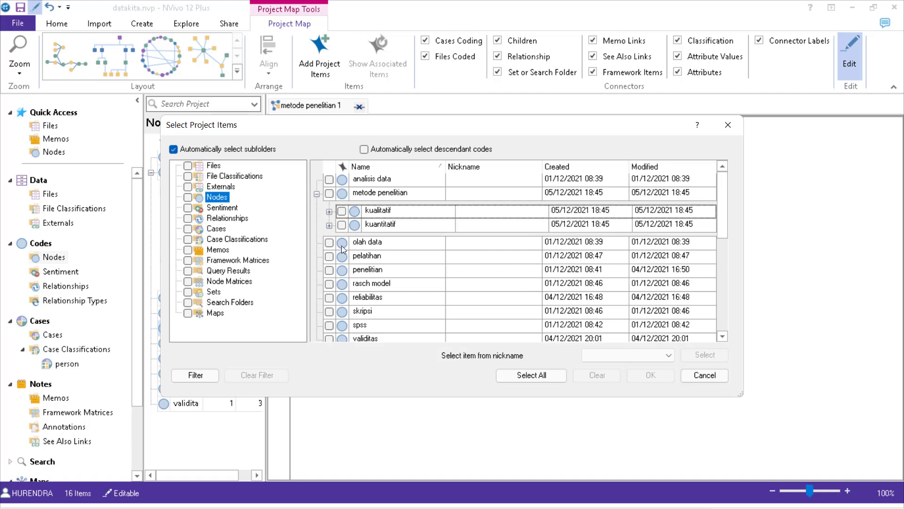
scroll(332, 192, down, 1)
scroll(329, 190, up, 1)
click(329, 180)
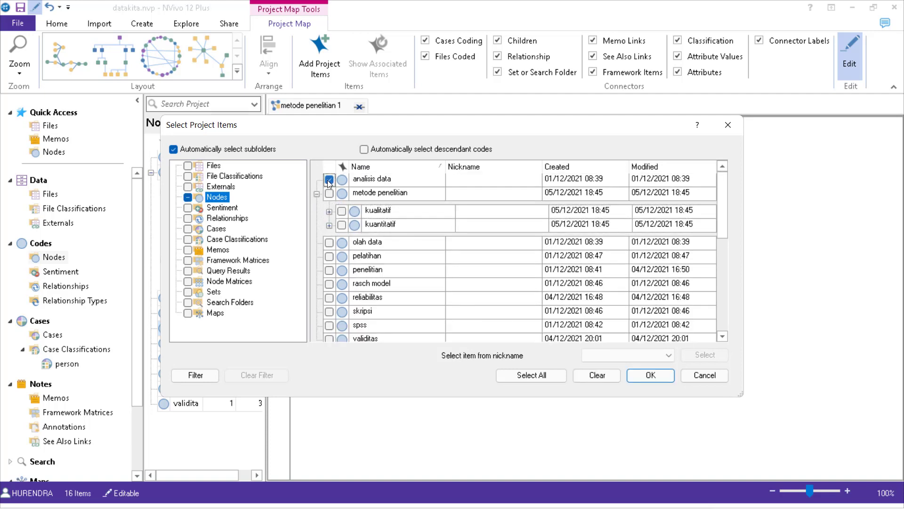
click(329, 243)
click(329, 257)
click(329, 270)
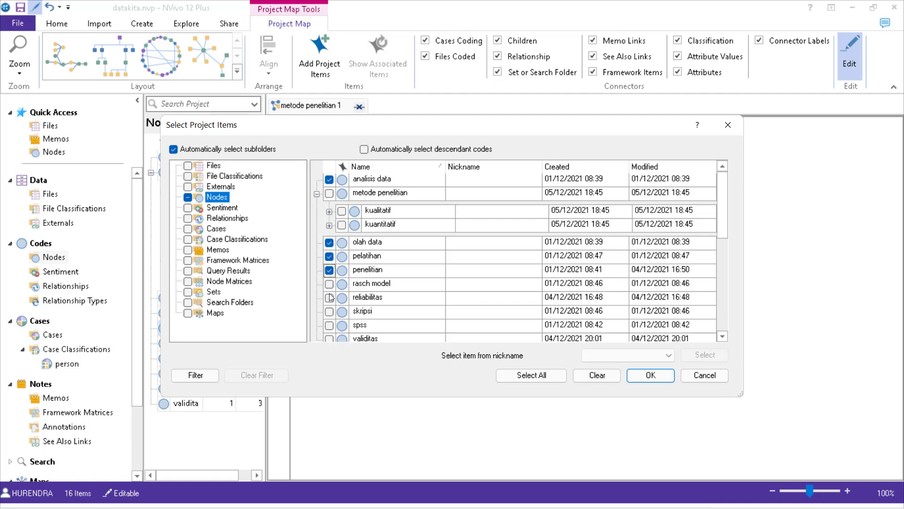
click(329, 297)
click(333, 338)
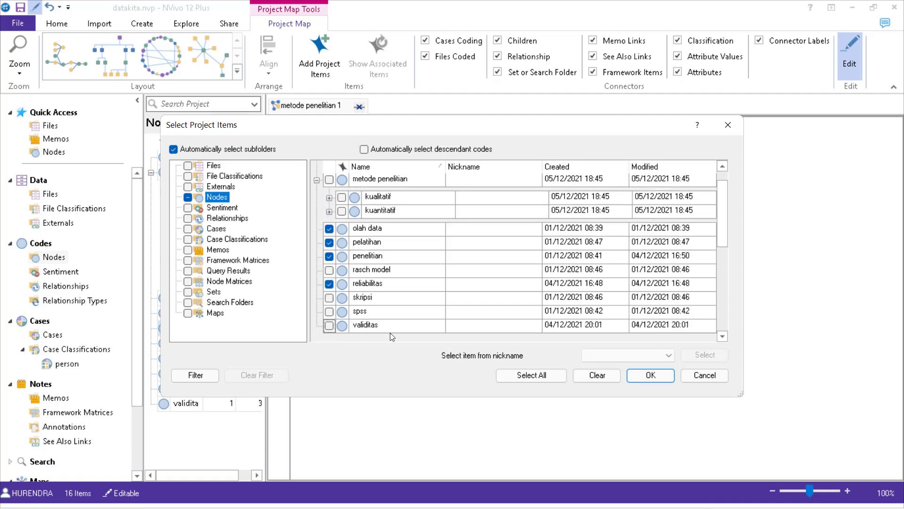
click(329, 325)
click(650, 374)
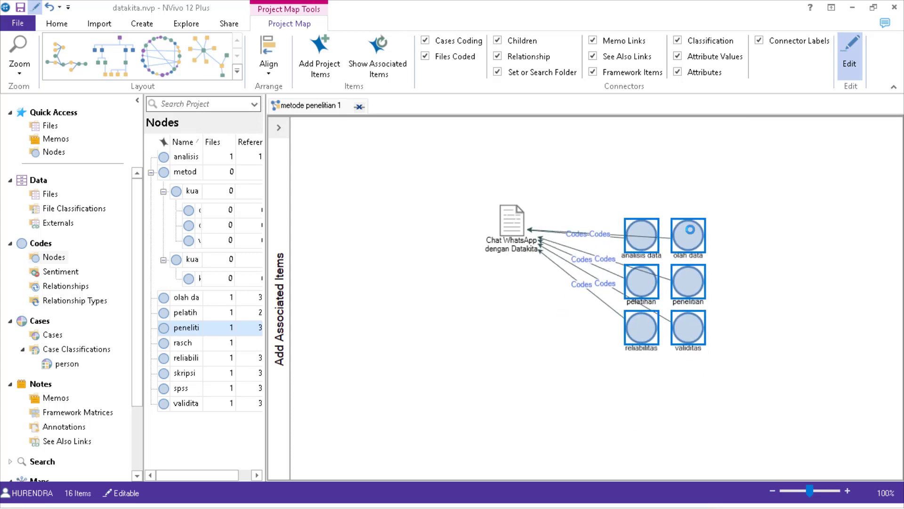
Step: Spread the six nodes in an arc to the right of the chat file so their connectors no longer overlap
click(555, 340)
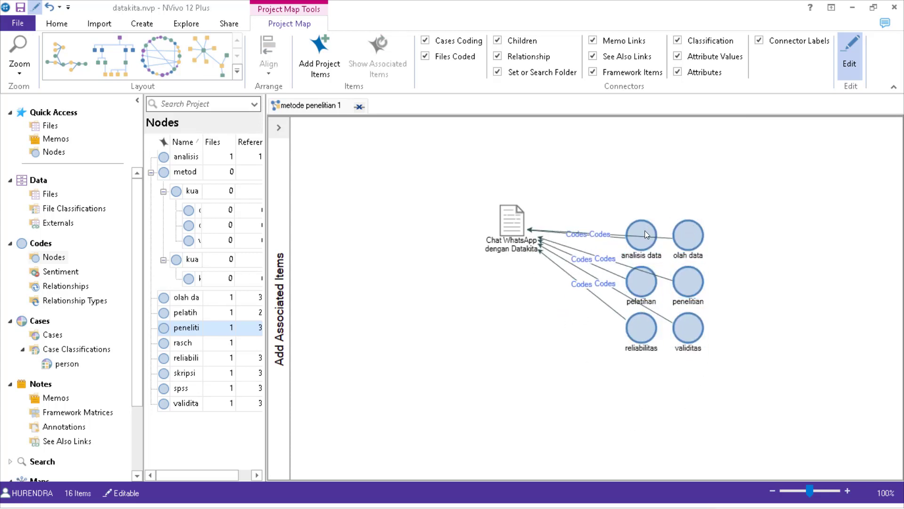
drag(645, 234, 640, 166)
drag(500, 219, 499, 236)
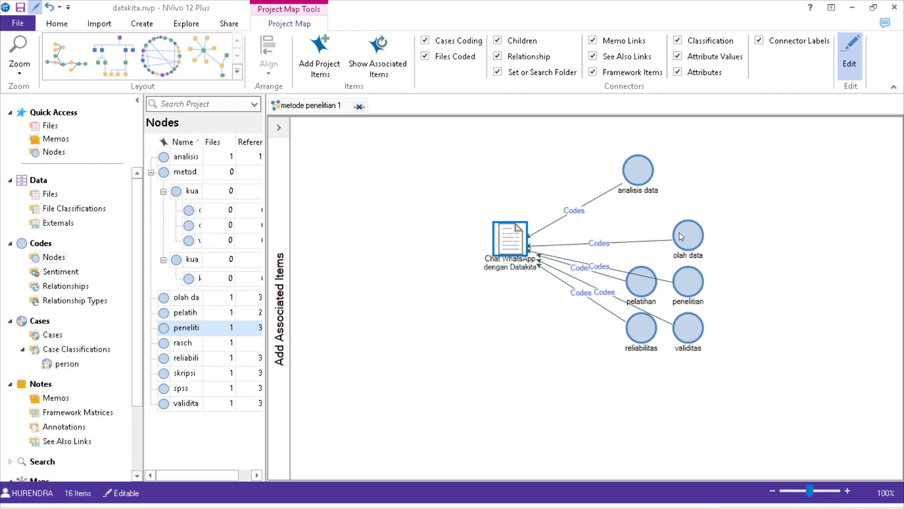
drag(679, 236, 650, 220)
drag(654, 281, 728, 223)
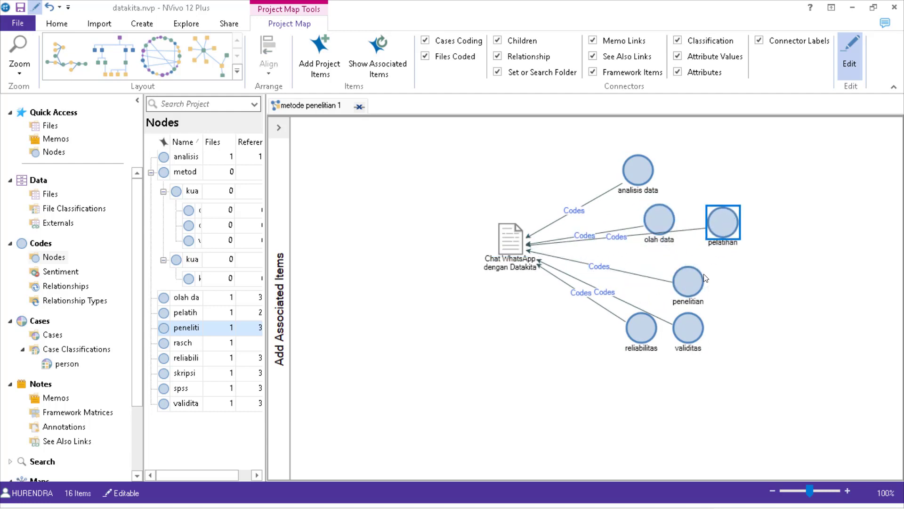
drag(706, 279, 712, 279)
drag(685, 344, 635, 386)
drag(664, 212, 713, 167)
drag(723, 233, 725, 241)
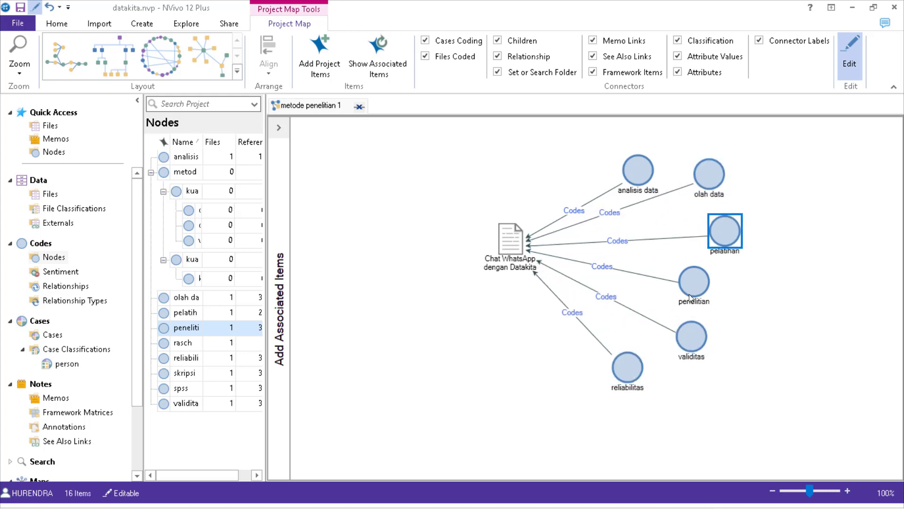
drag(689, 295, 680, 296)
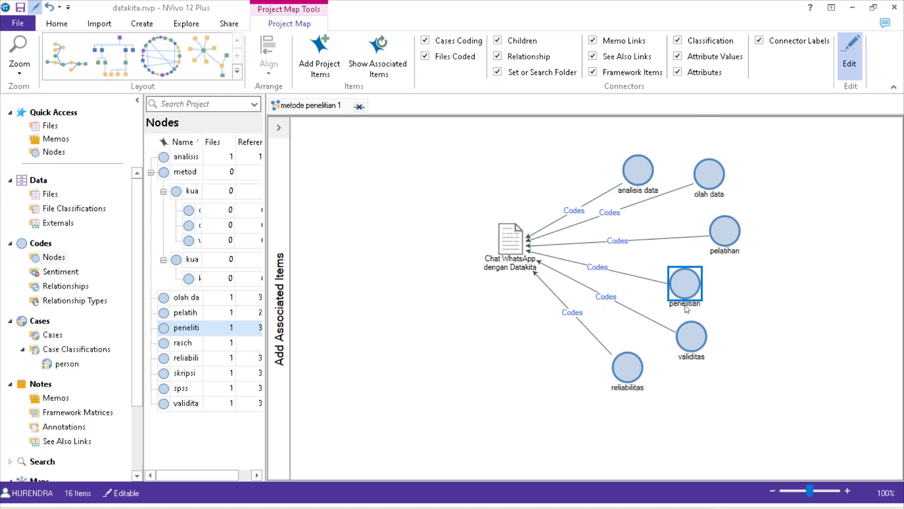
Step: Hide the connector labels, and move "analisis data" up and right and the chat file farther left from the nodes
click(759, 41)
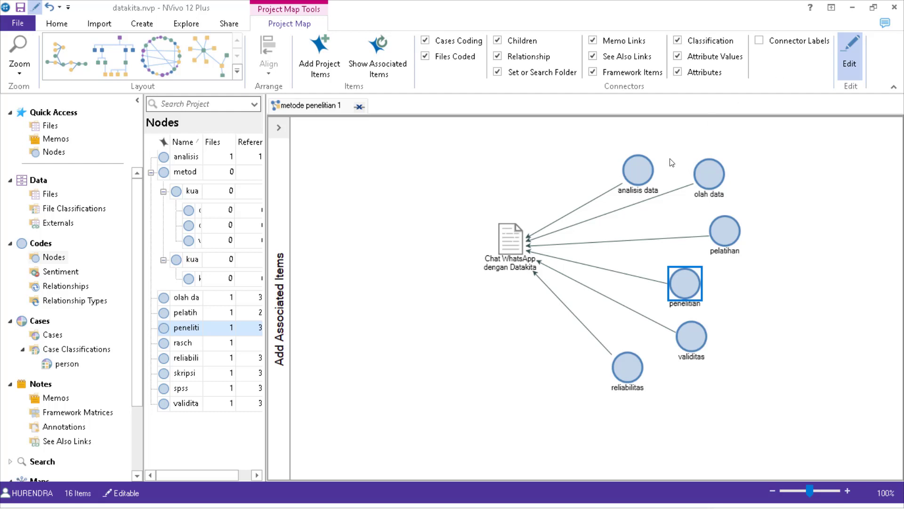
drag(650, 166, 670, 156)
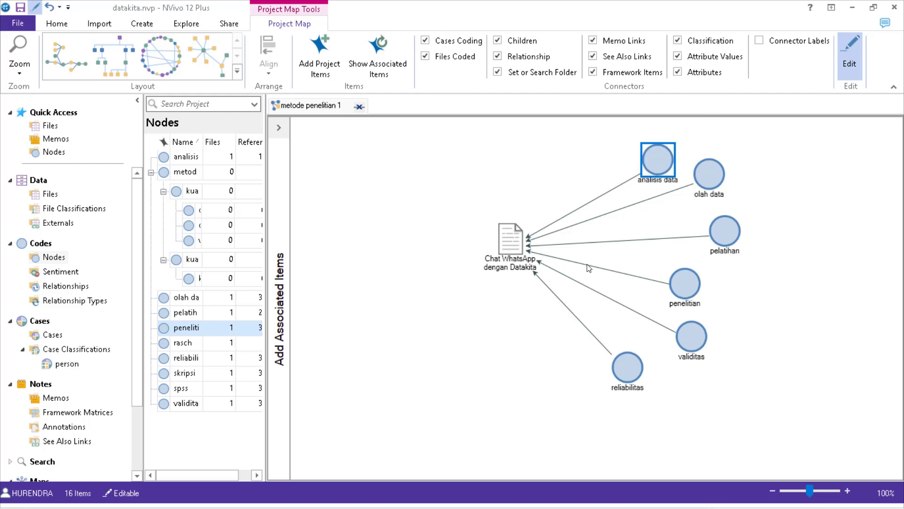
drag(514, 250, 496, 256)
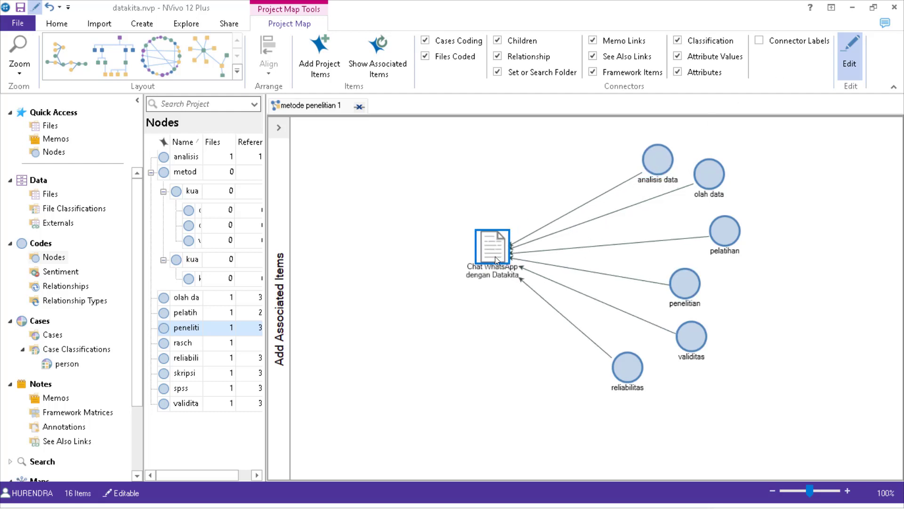
click(438, 233)
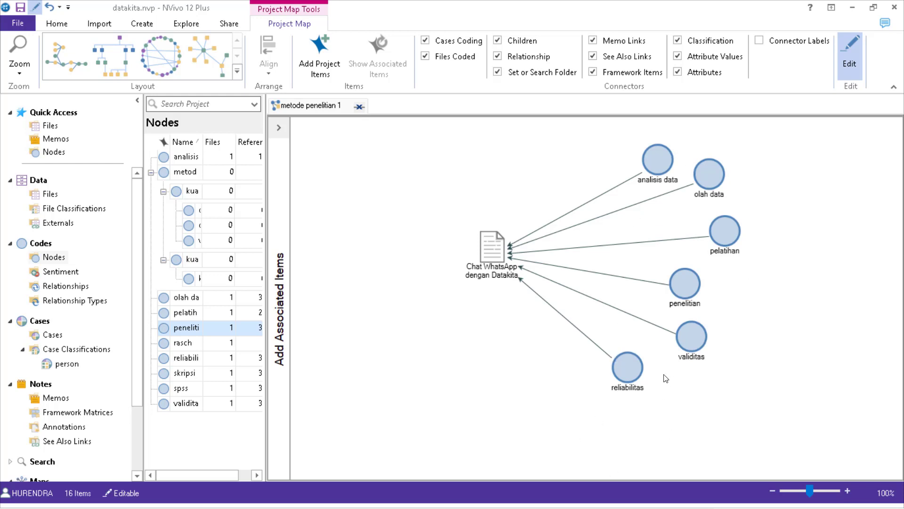
Step: Add the cases "si A", "si B" and "si C" to the project map
click(311, 67)
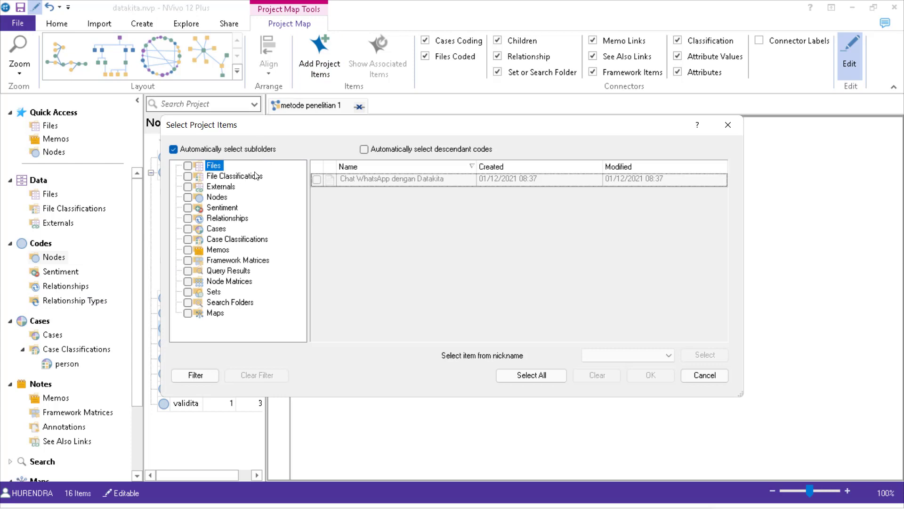
click(217, 229)
click(329, 180)
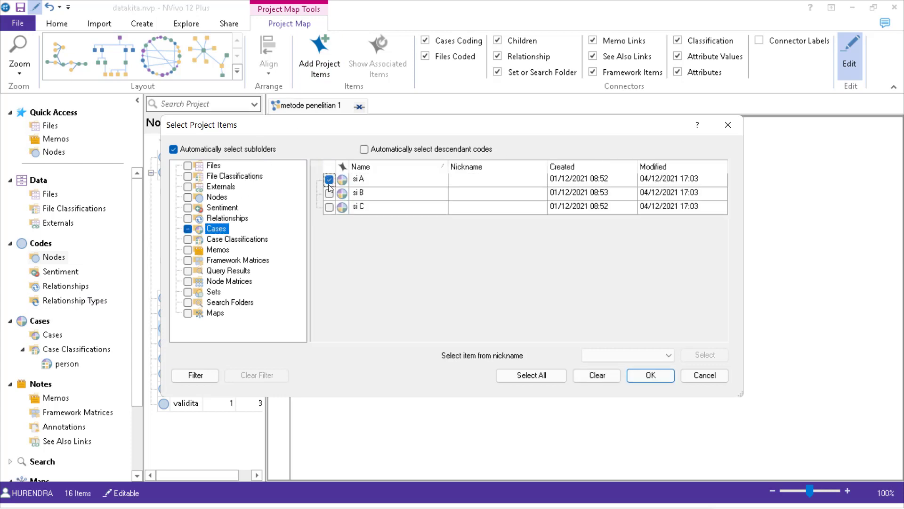
click(329, 193)
click(329, 207)
click(649, 375)
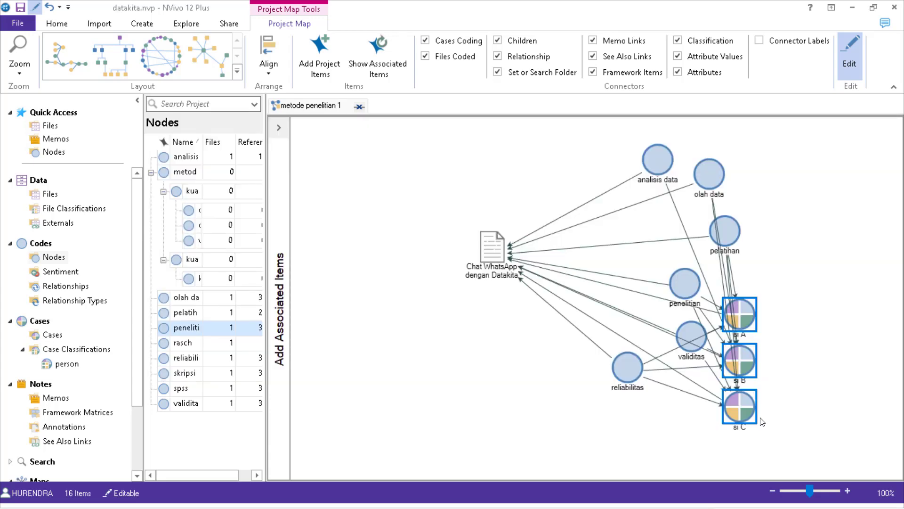
Step: Move the three cases to the right of the nodes and adjust the chat file, "pelatihan", "reliabilitas" and "validitas" for clearer spacing
drag(754, 415, 819, 348)
drag(649, 236, 628, 238)
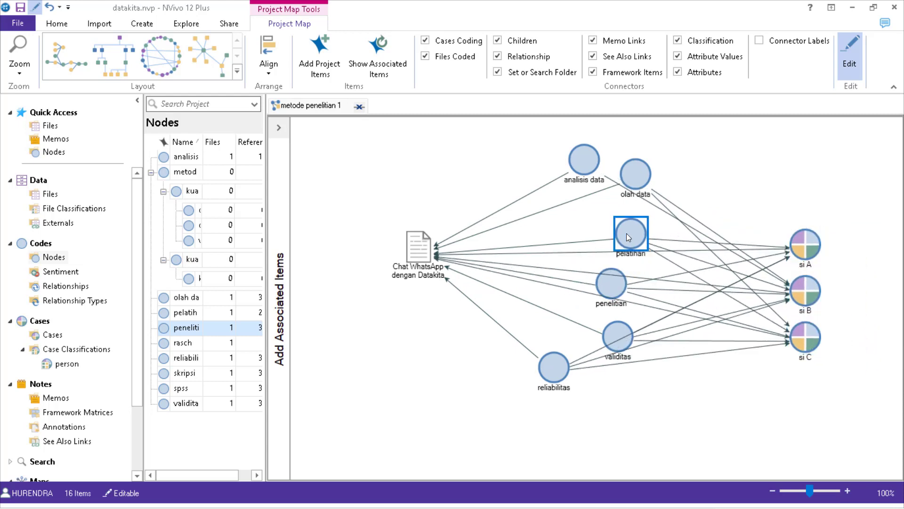
drag(419, 256, 416, 285)
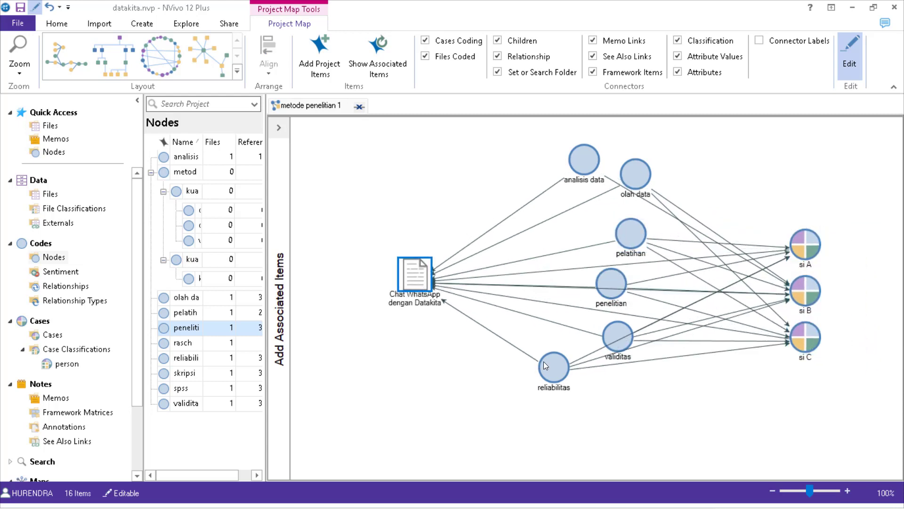
drag(547, 365, 547, 374)
drag(612, 342, 593, 352)
click(573, 367)
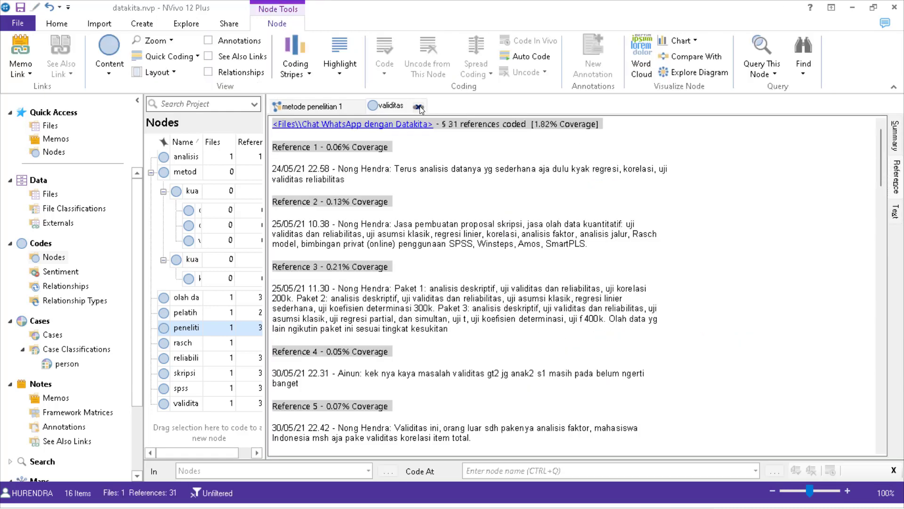
click(418, 107)
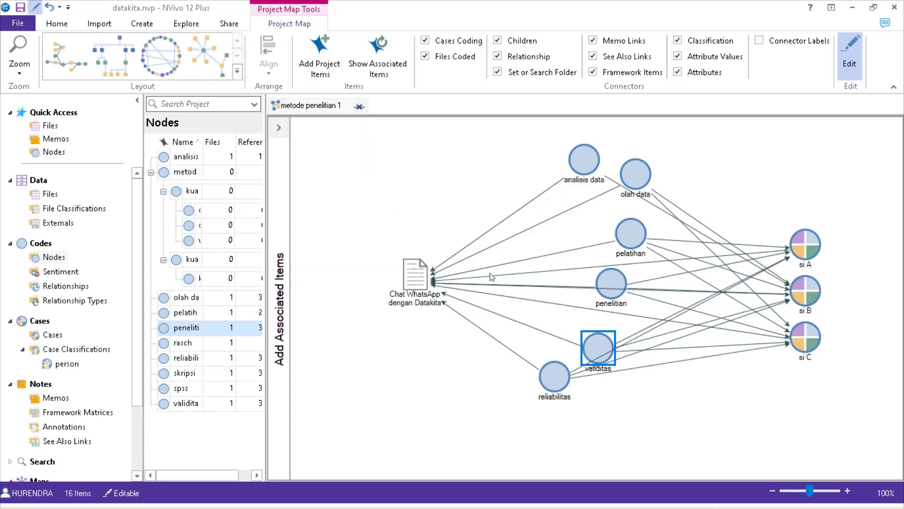
Step: Delete the chat file from the map and regroup the six nodes in a rough column on the side opposite the cases
right_click(413, 274)
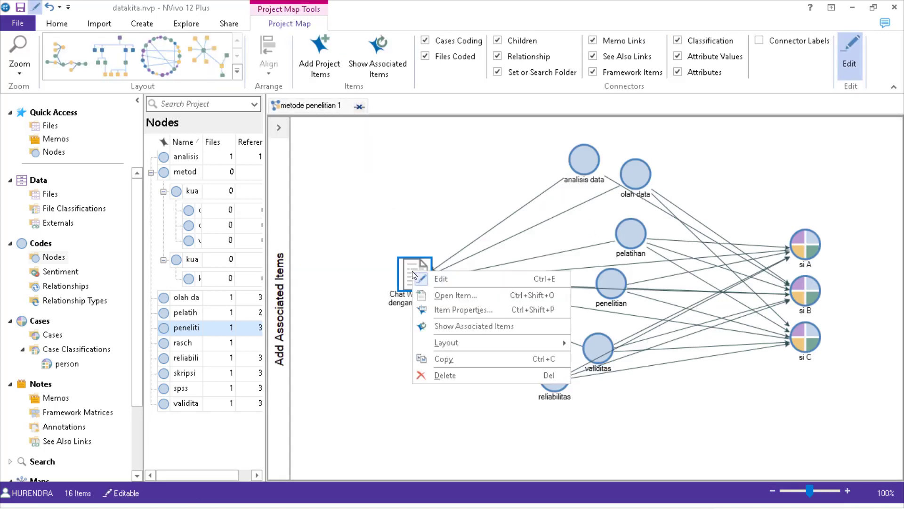
click(456, 375)
drag(571, 167, 480, 183)
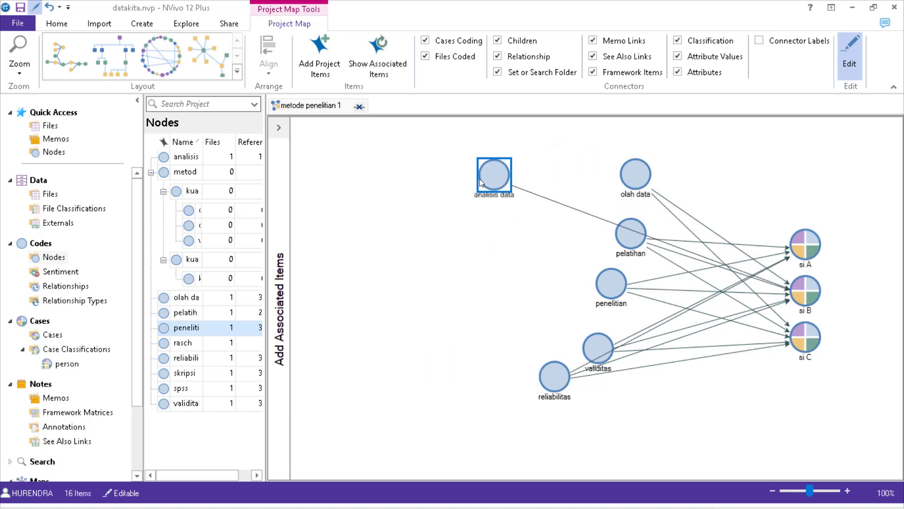
drag(621, 172, 484, 240)
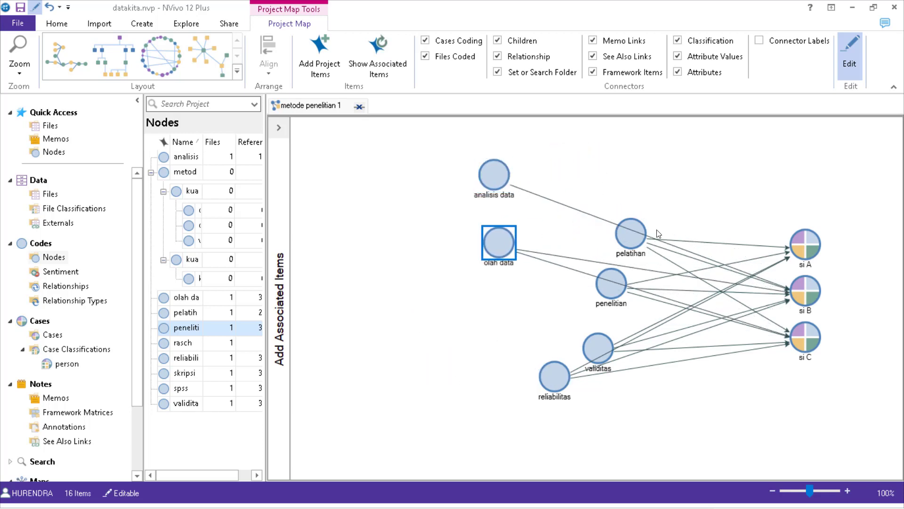
drag(636, 232, 586, 173)
drag(607, 289, 497, 309)
drag(552, 376, 453, 375)
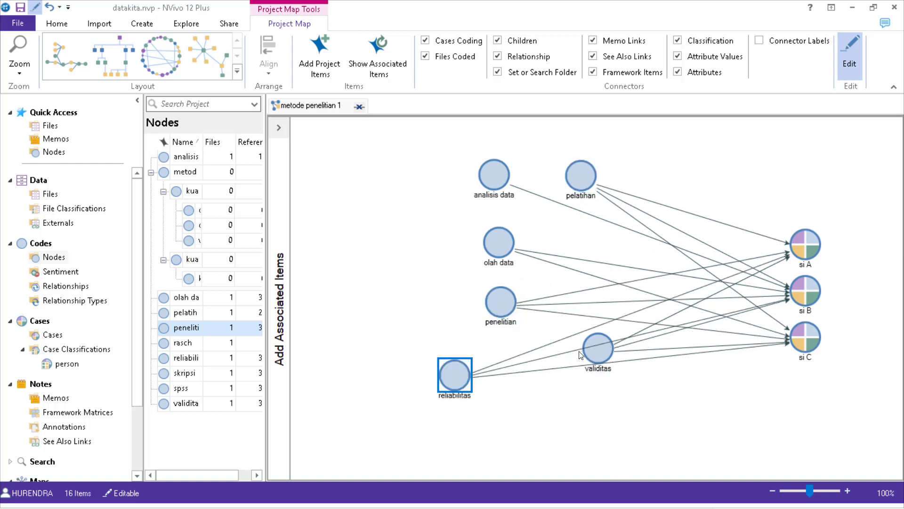
drag(579, 356, 525, 409)
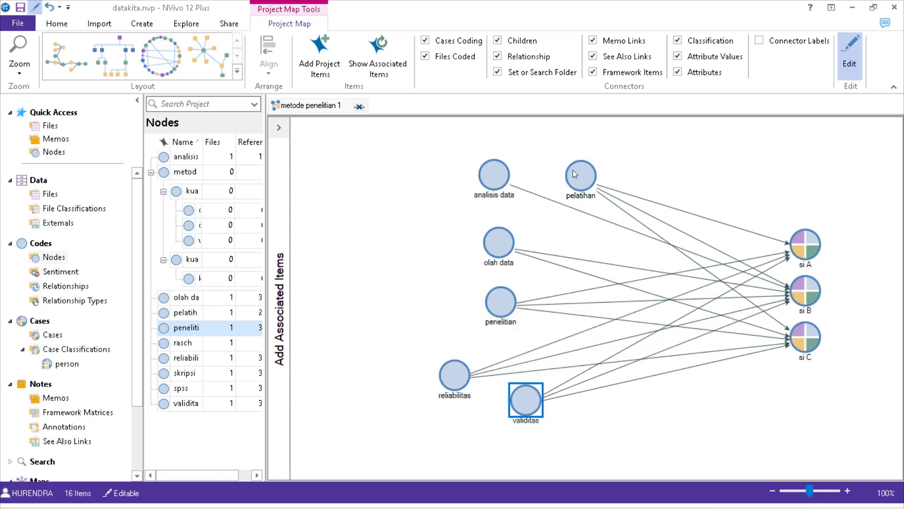
drag(573, 171, 484, 196)
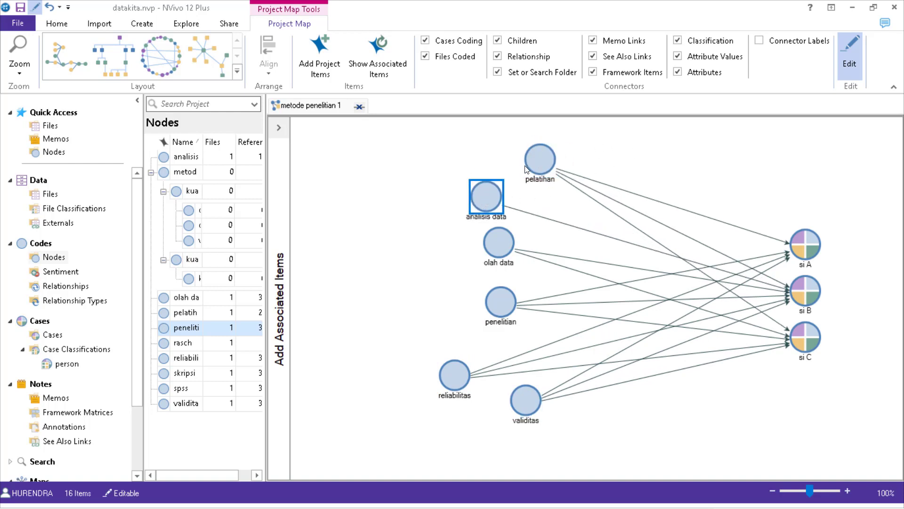
click(709, 172)
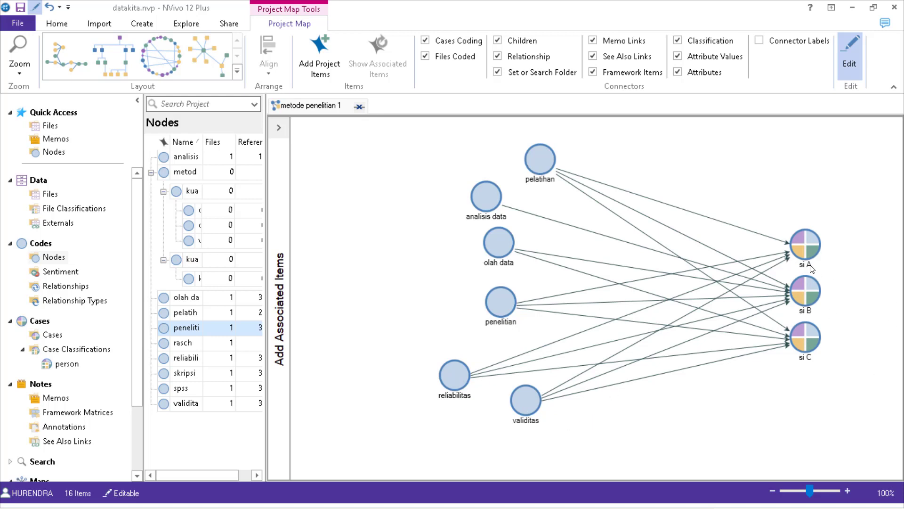
Step: Move the cases "si A", "si B" and "si C" closer to the nodes and space them farther apart vertically
drag(807, 245, 738, 204)
drag(804, 292, 769, 262)
drag(803, 344, 755, 340)
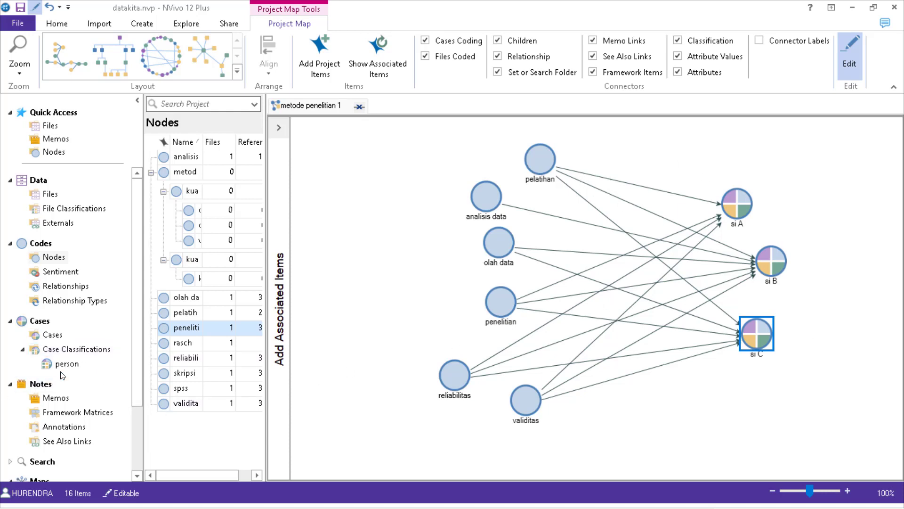
click(321, 55)
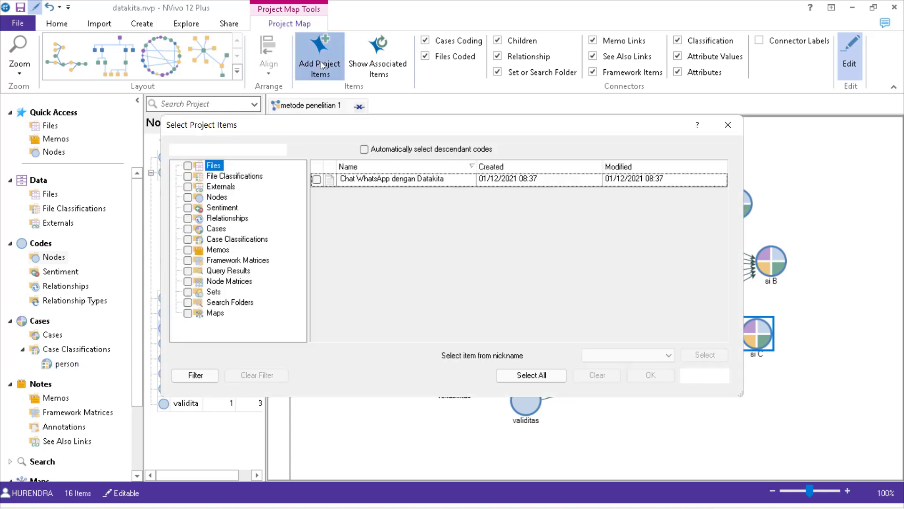
click(217, 239)
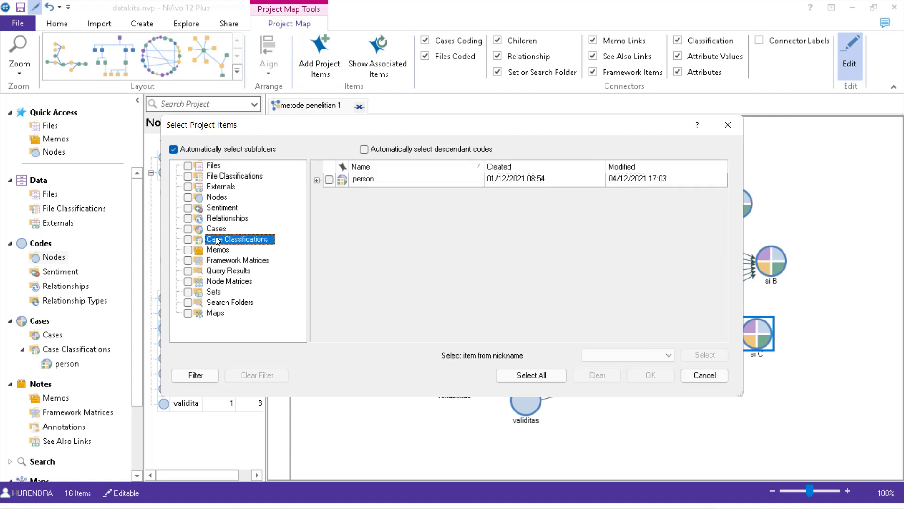
click(317, 180)
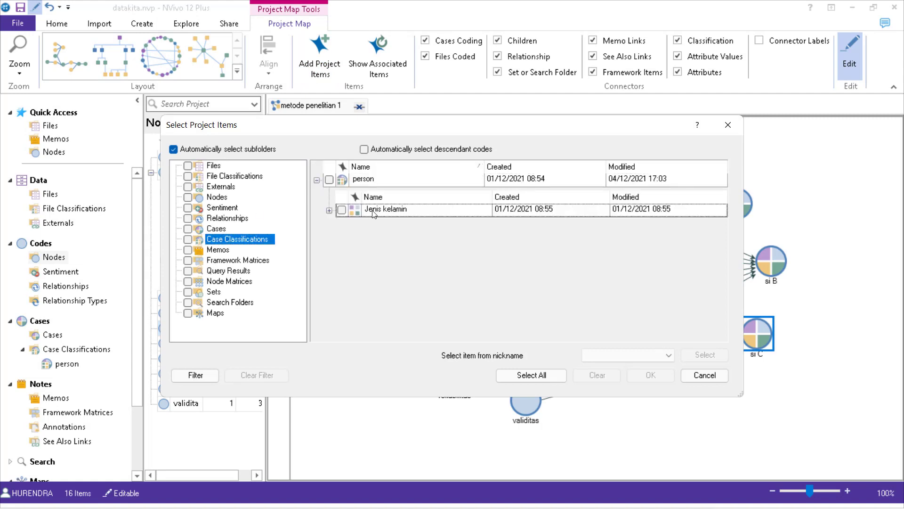
click(342, 209)
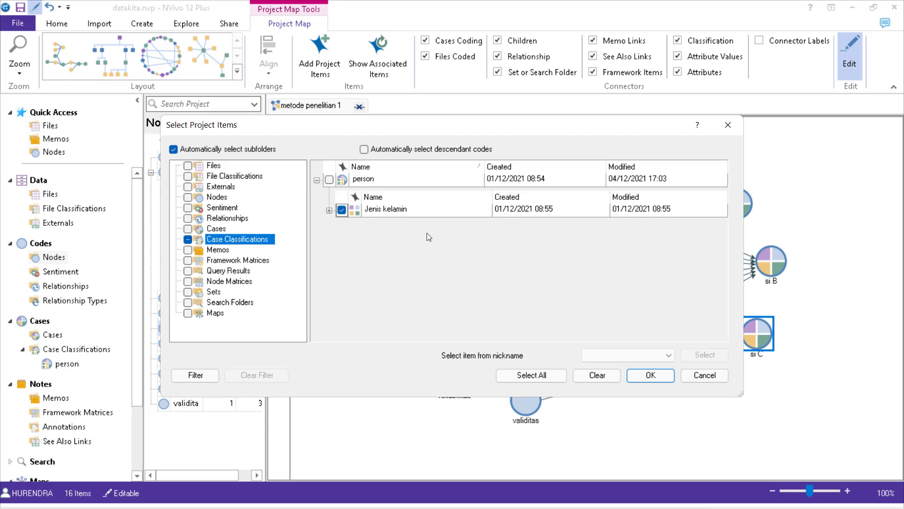
click(650, 376)
right_click(614, 309)
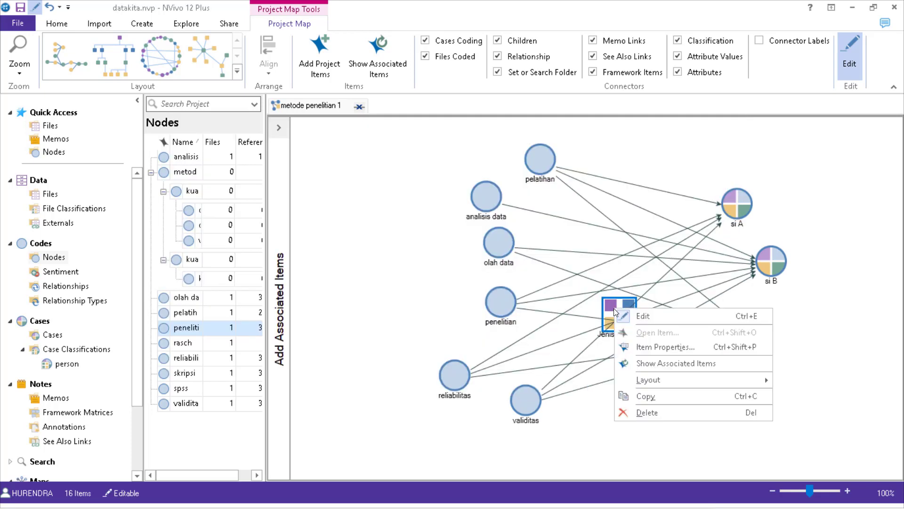
click(647, 412)
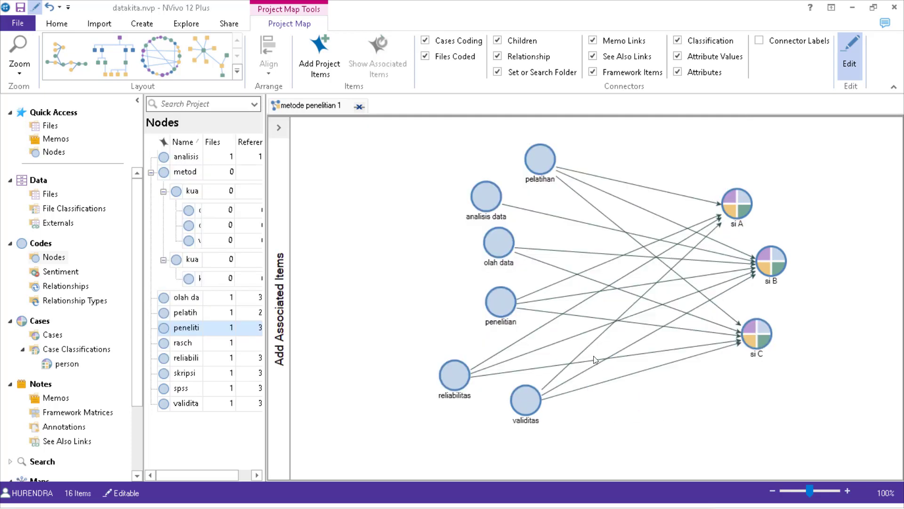
Step: Add the "laki-laki" and "perempuan" values of the "Jenis kelamin" attribute in the "person" case classification to the project map
click(324, 68)
click(215, 229)
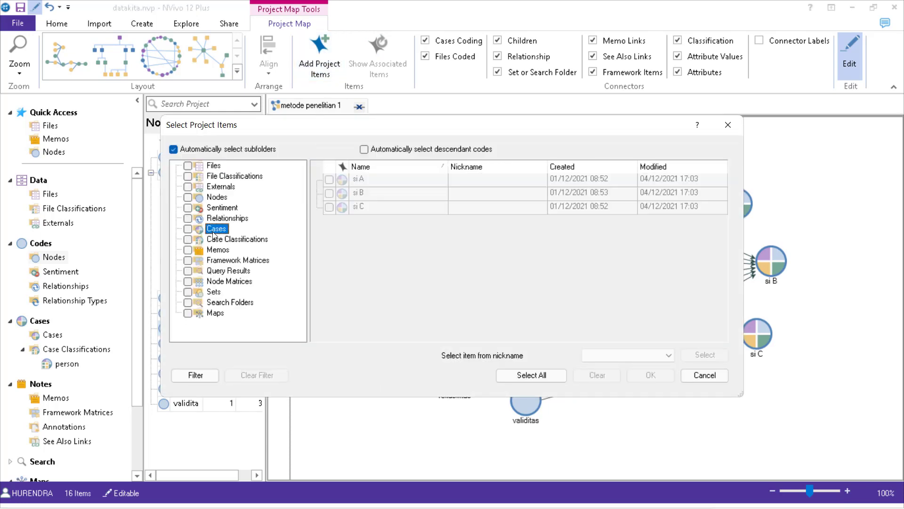
click(239, 240)
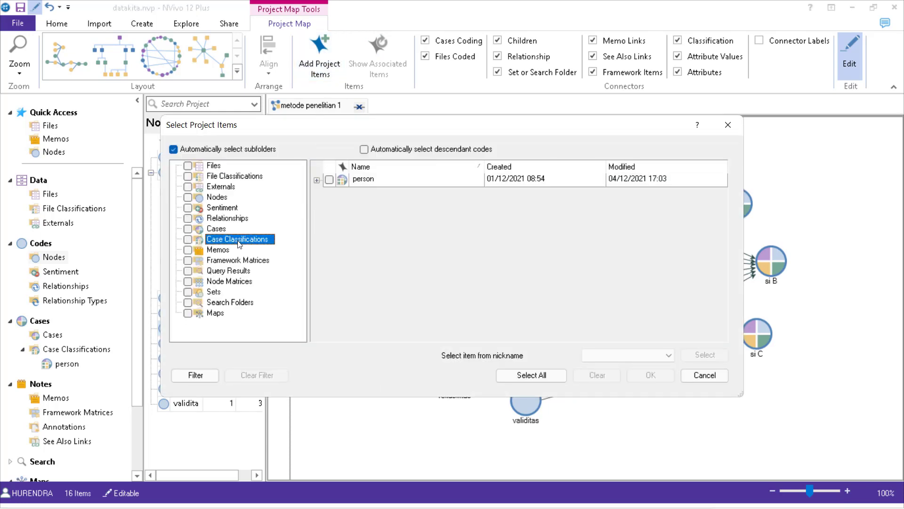
click(317, 180)
click(329, 211)
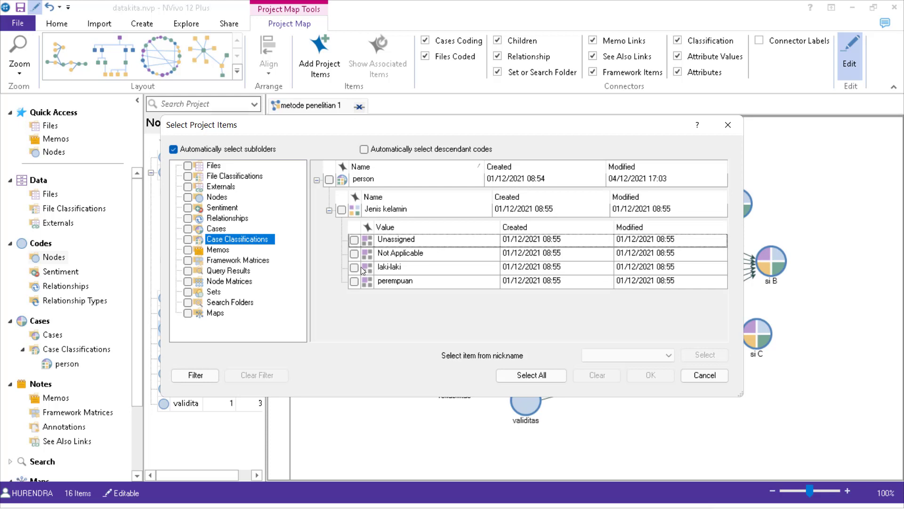
click(354, 267)
click(354, 281)
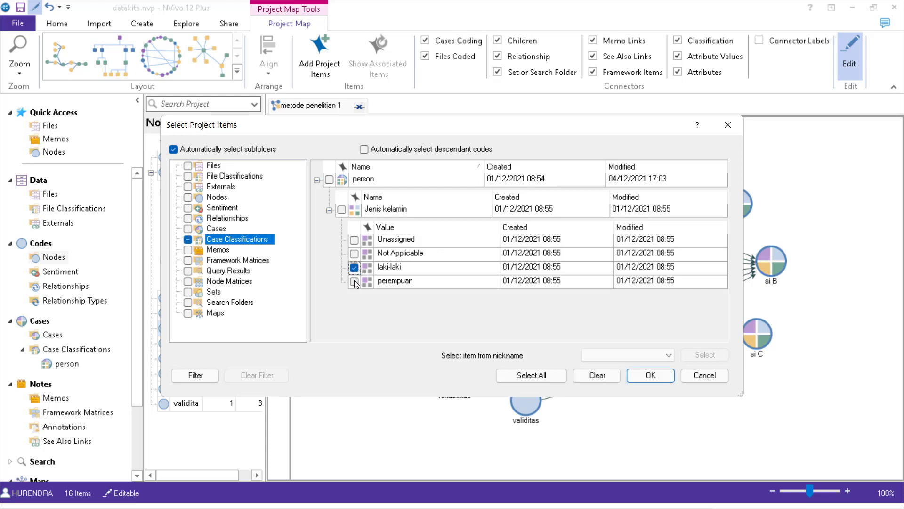
click(651, 375)
Step: Move both "Jenis kelamin" values to the far side of the cases and shift "si A", "si B" and "si C" closer to the nodes
drag(626, 382, 818, 363)
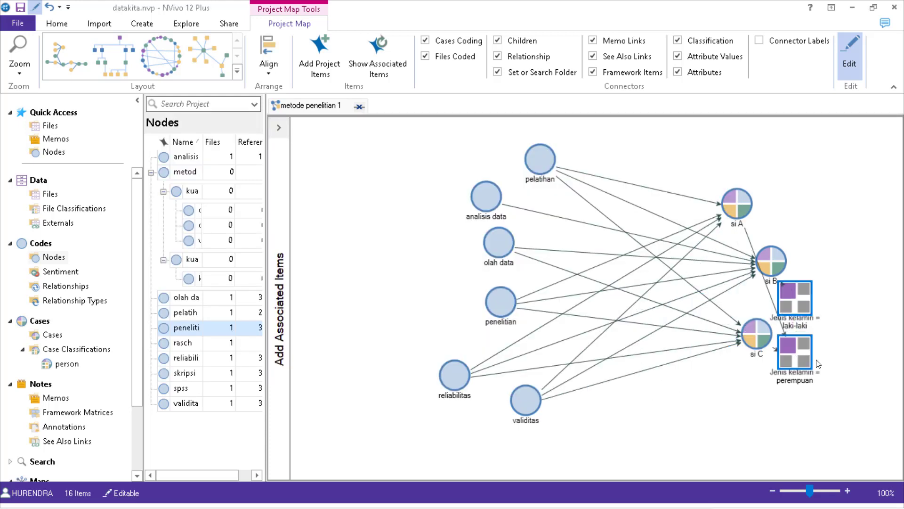
drag(699, 206, 653, 201)
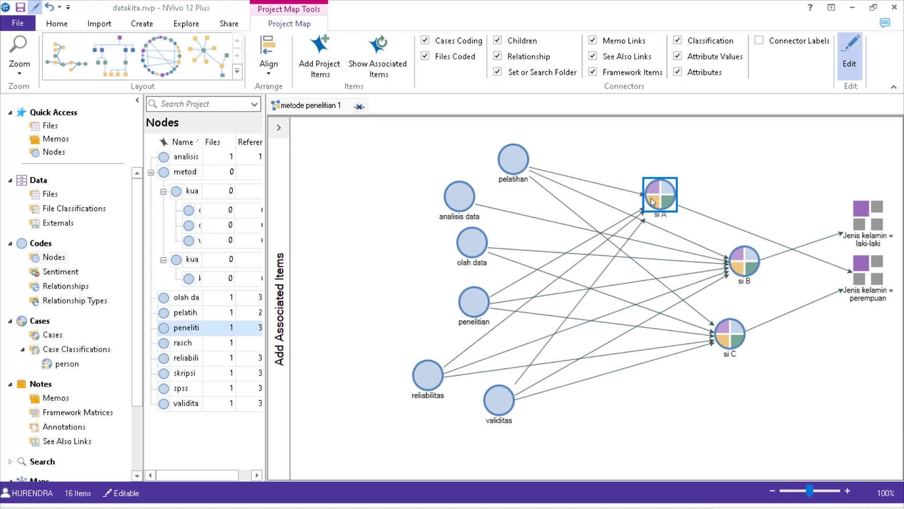
click(736, 260)
drag(731, 263, 690, 267)
drag(727, 334, 692, 353)
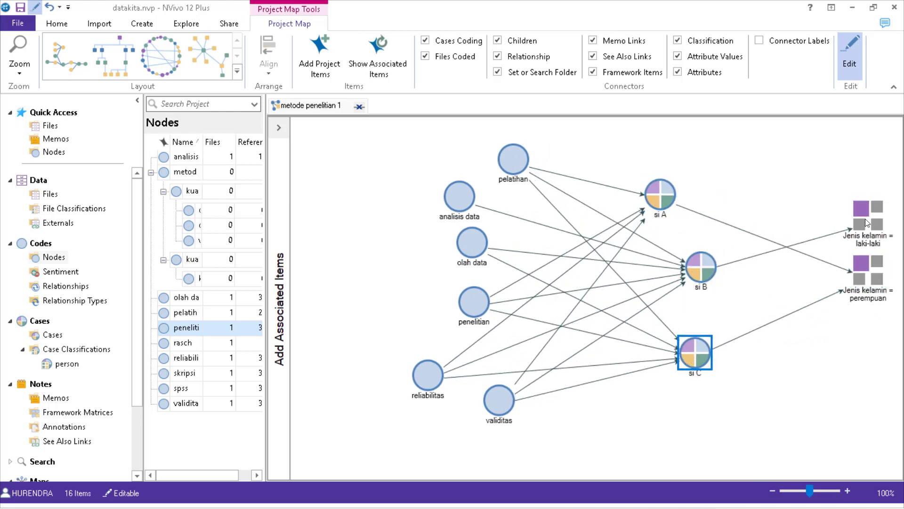
Step: Bring the "laki-laki" and "perempuan" values closer to the cases and space them apart vertically, with "laki-laki" above
drag(865, 218, 827, 218)
drag(865, 289, 817, 309)
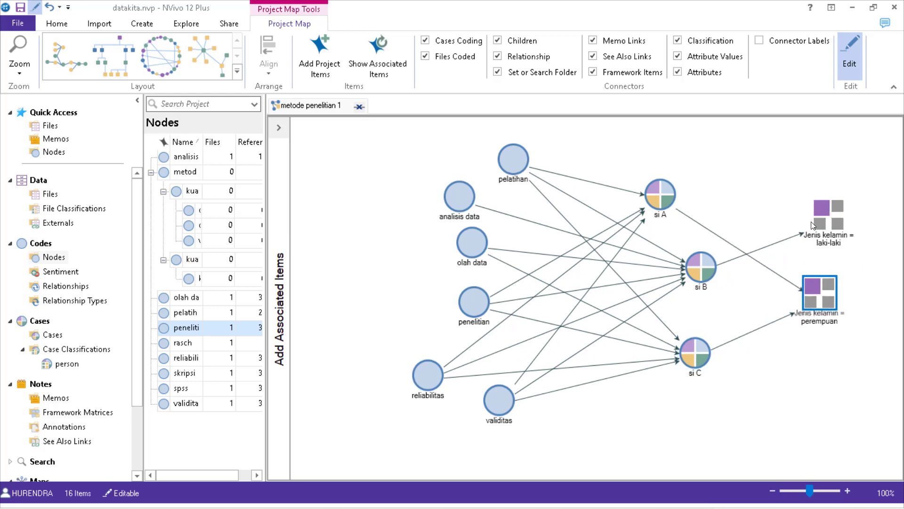
drag(814, 225, 744, 221)
drag(819, 302, 786, 313)
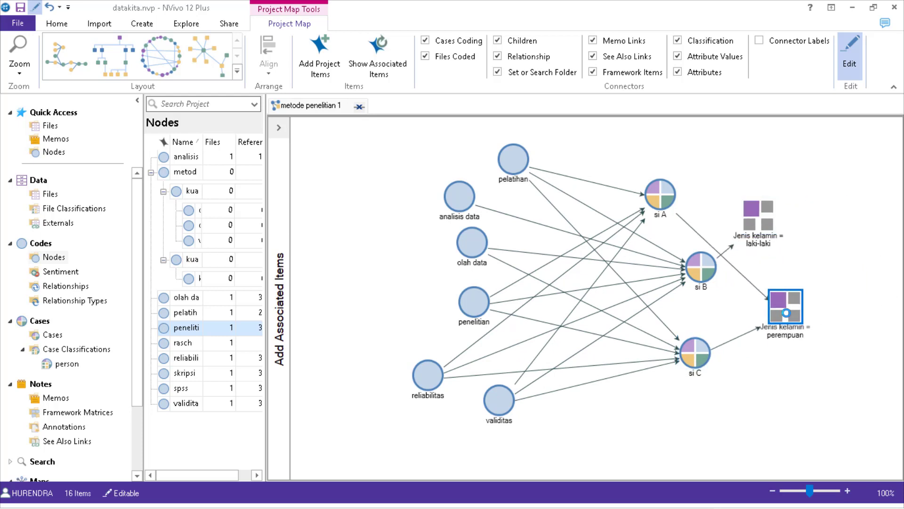
drag(768, 219, 773, 198)
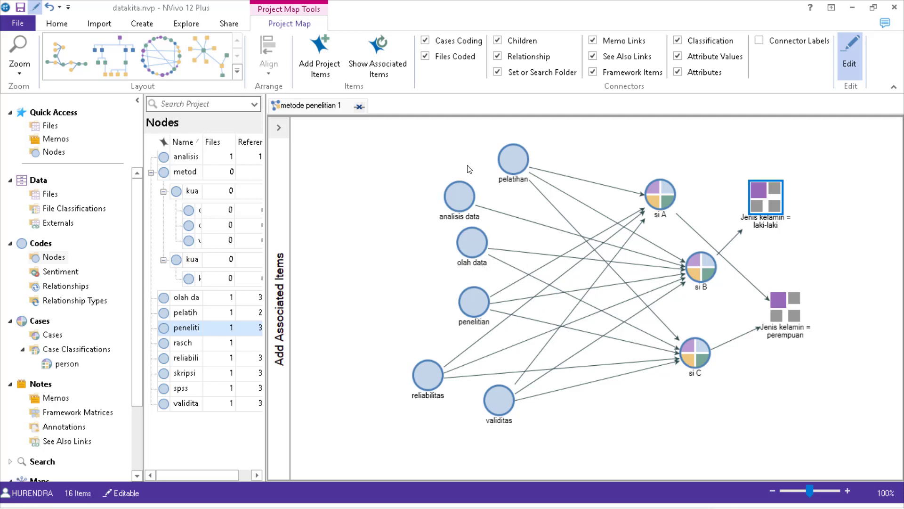
Step: Nudge the "olah data" node slightly down and the "pelatihan" node slightly away from the cases, leaving nothing selected
click(476, 212)
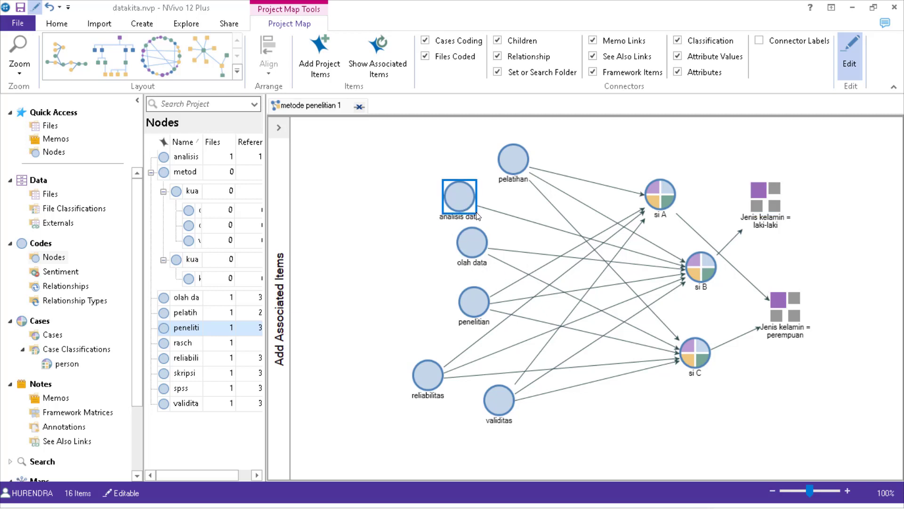
click(416, 213)
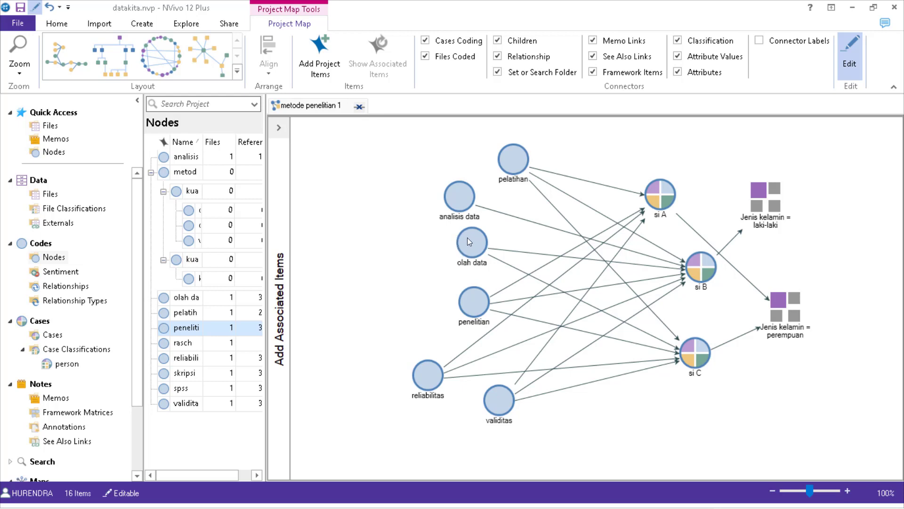
drag(468, 238, 465, 247)
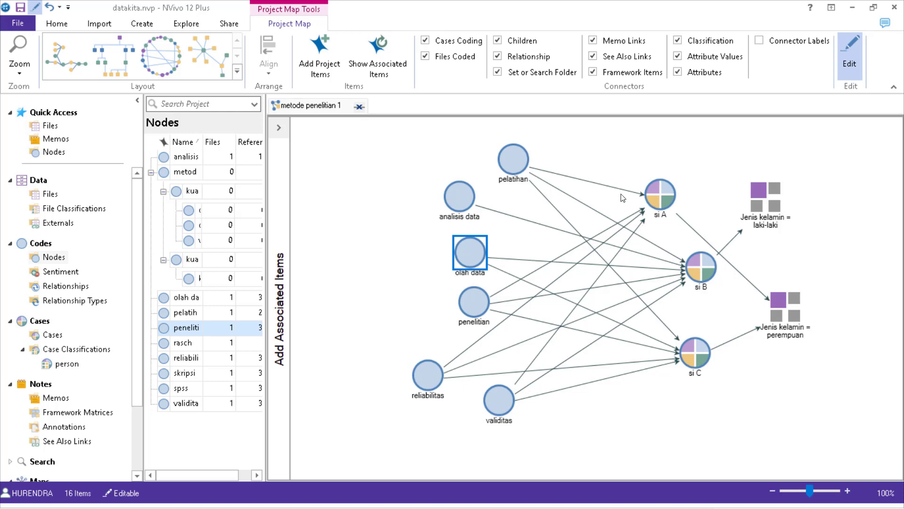
drag(502, 162, 492, 164)
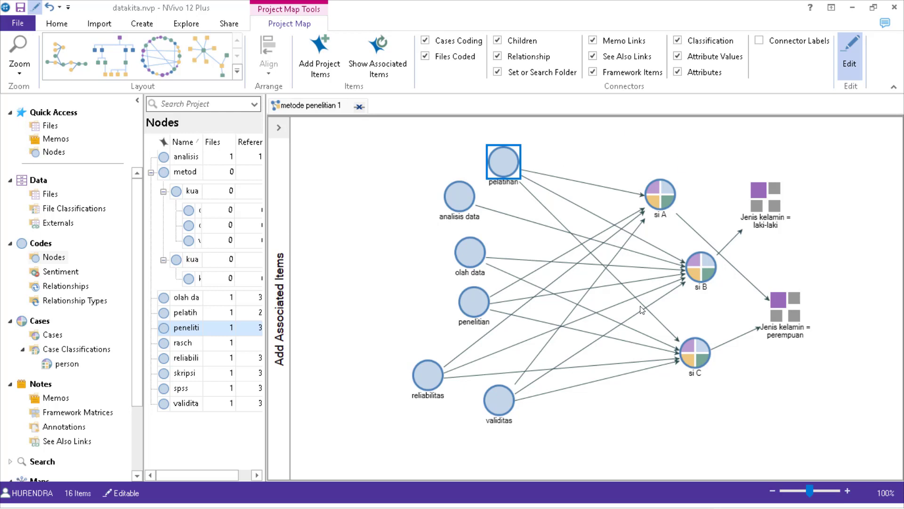
click(645, 234)
Step: Export the project map to the Desktop as a JPEG file named "metode penelitian 1"
right_click(385, 188)
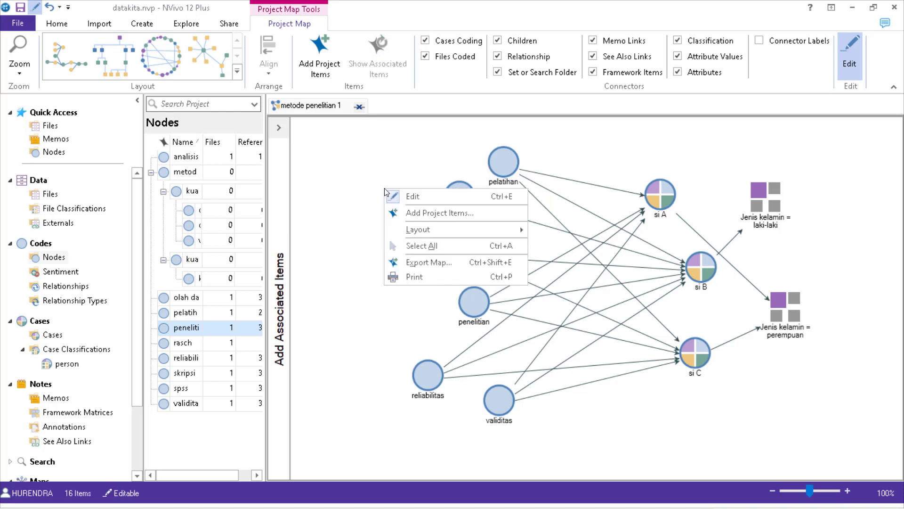
right_click(364, 174)
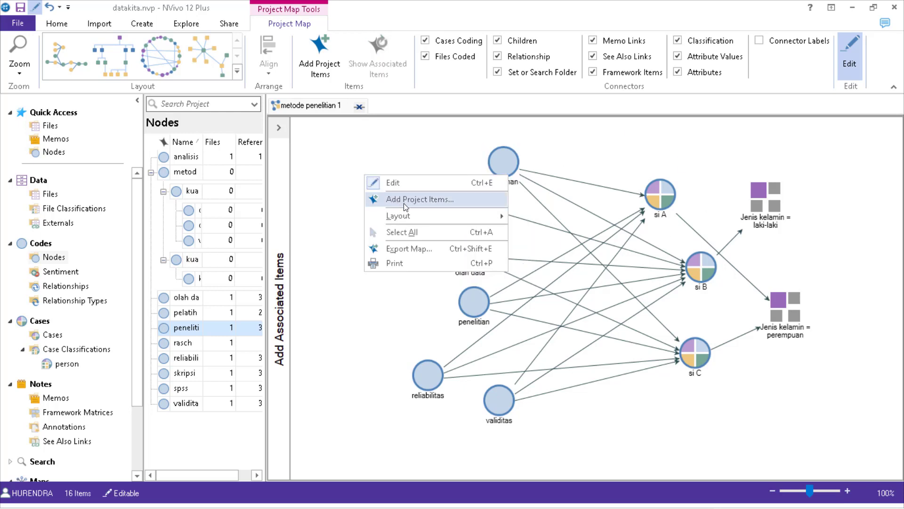
click(413, 247)
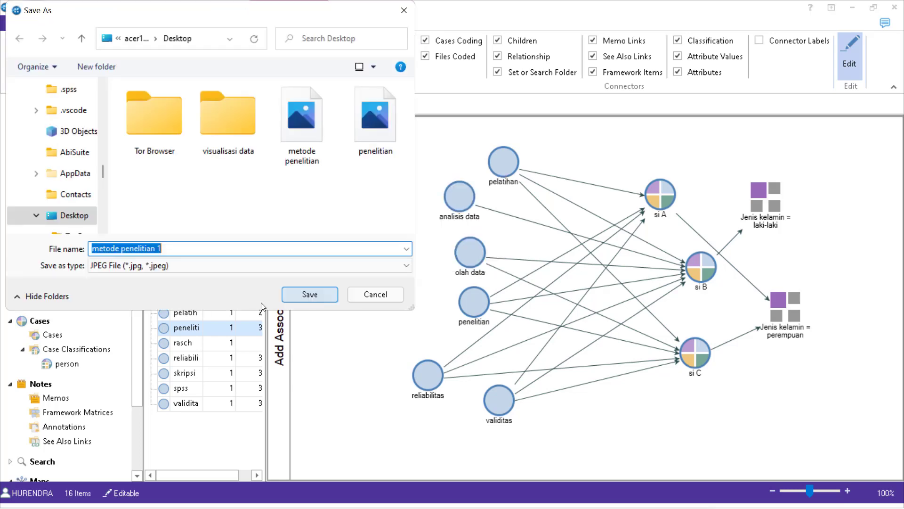
click(302, 293)
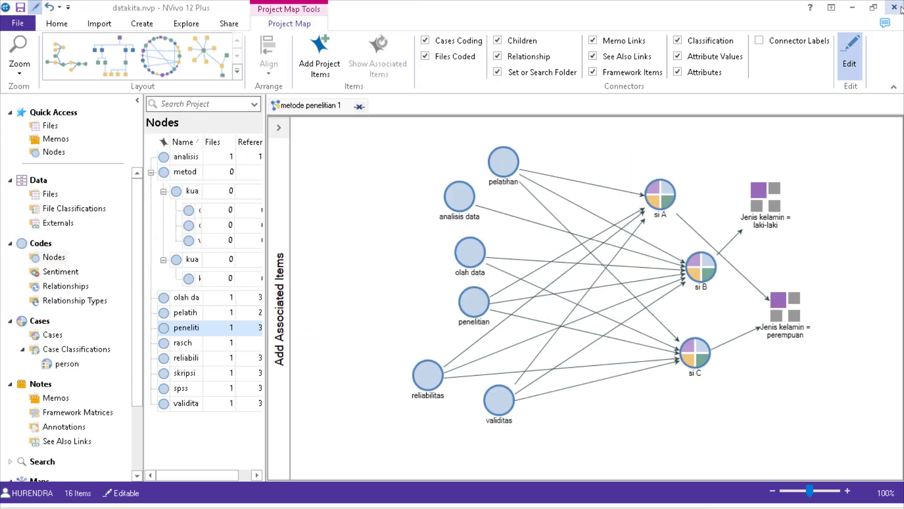
Step: Minimize NVivo, view the exported image "metode penelitian 1" from the desktop and close the viewer
click(853, 8)
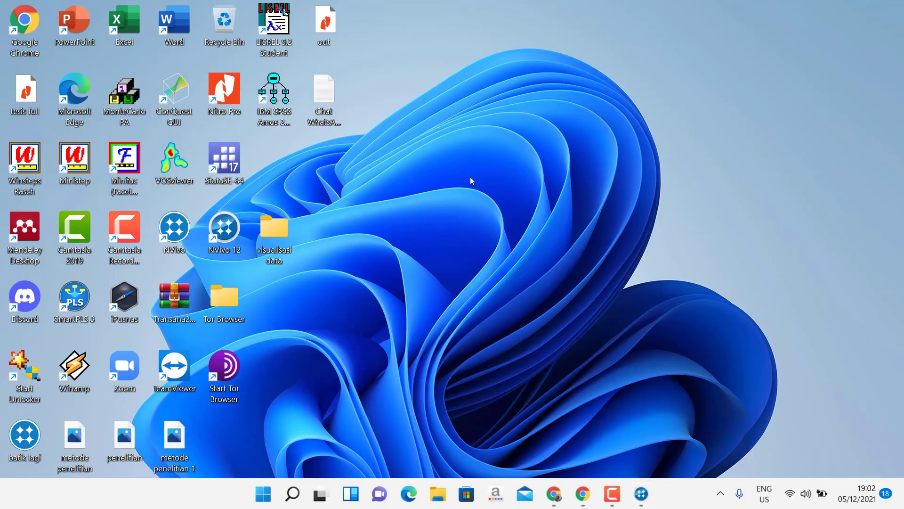
click(178, 442)
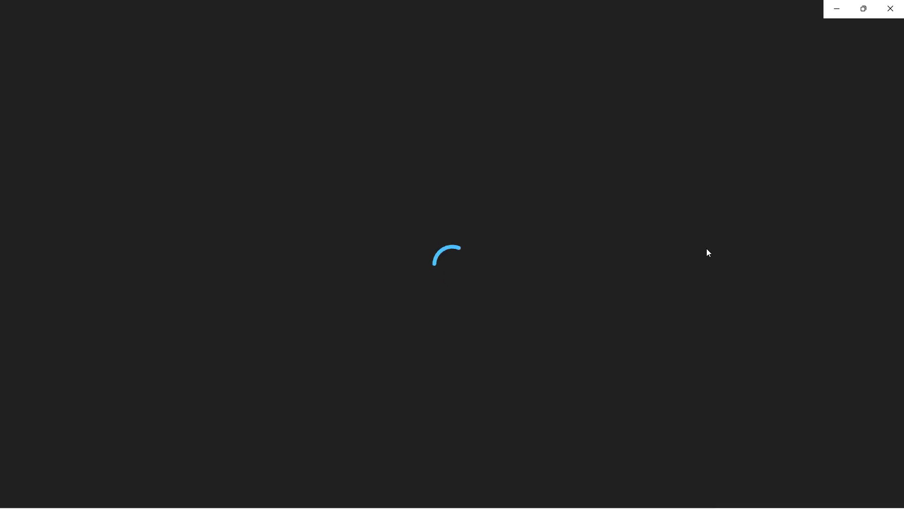
click(891, 9)
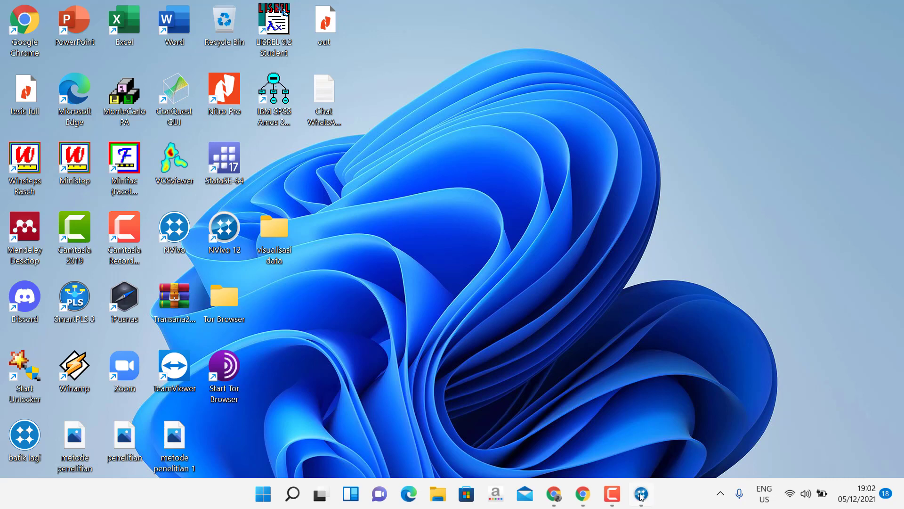
click(639, 496)
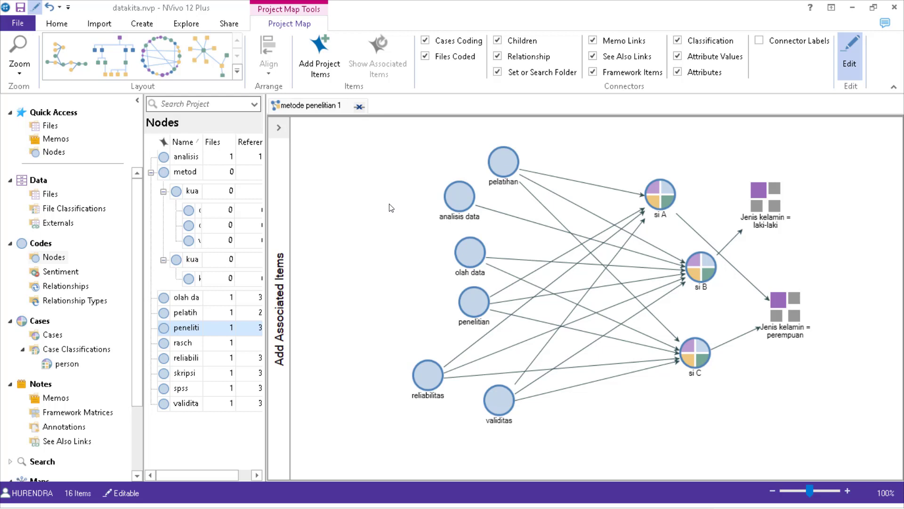
click(855, 7)
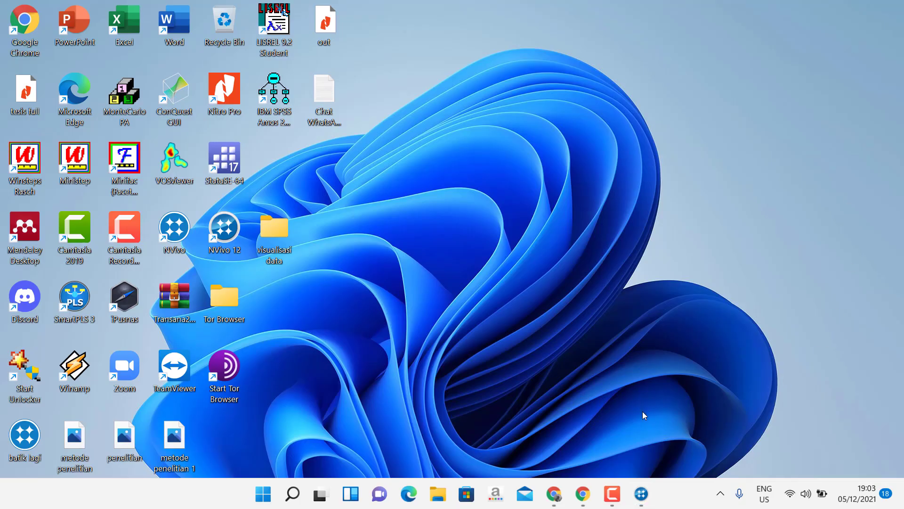